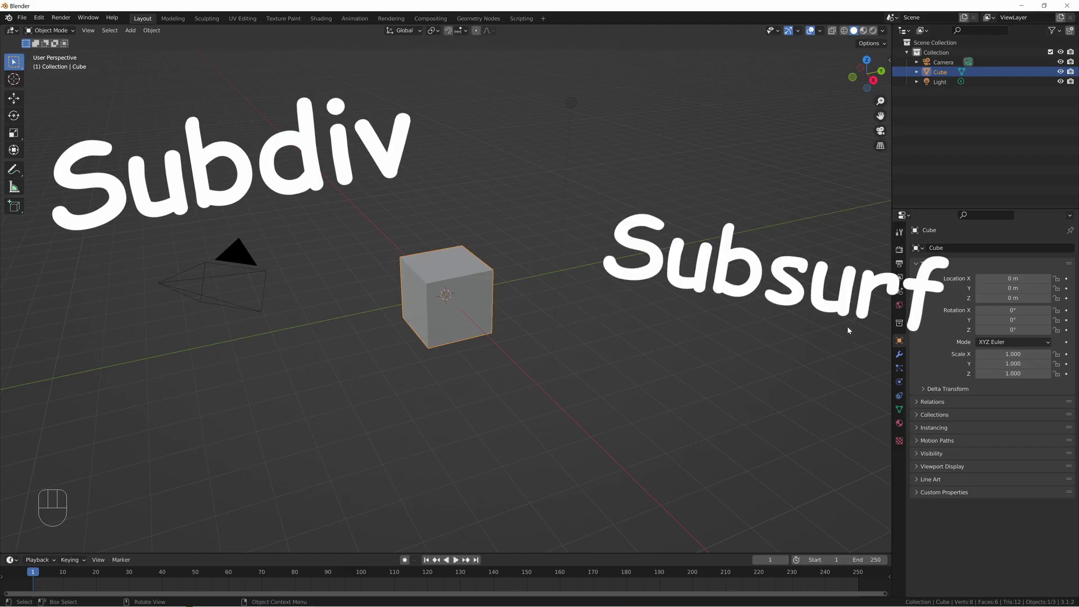
# Step: Add a Subdivision Surface modifier to the default cube
pyautogui.click(899, 354)
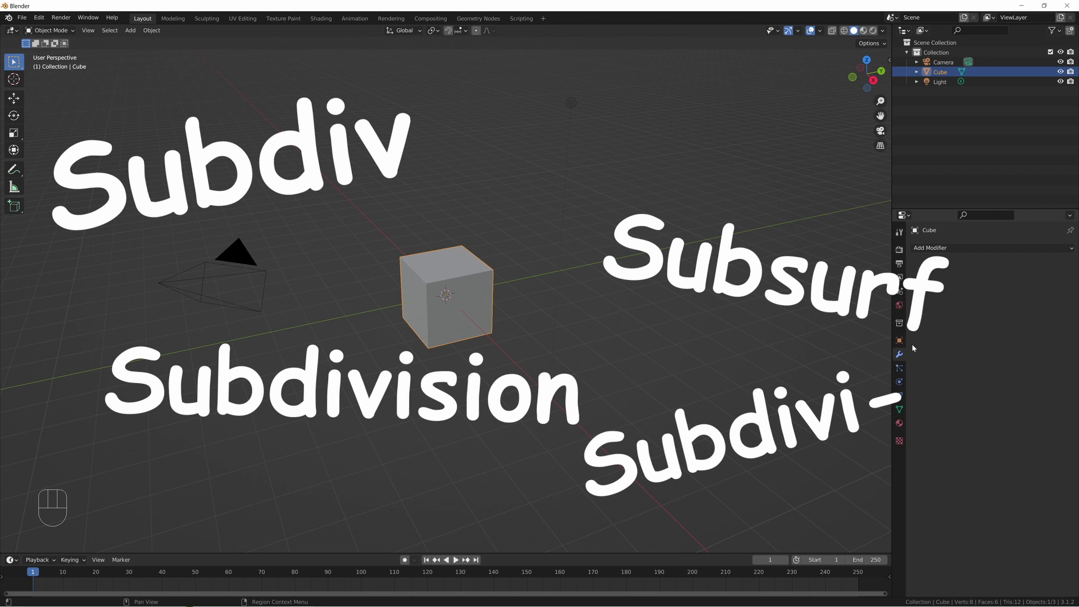
pyautogui.click(950, 248)
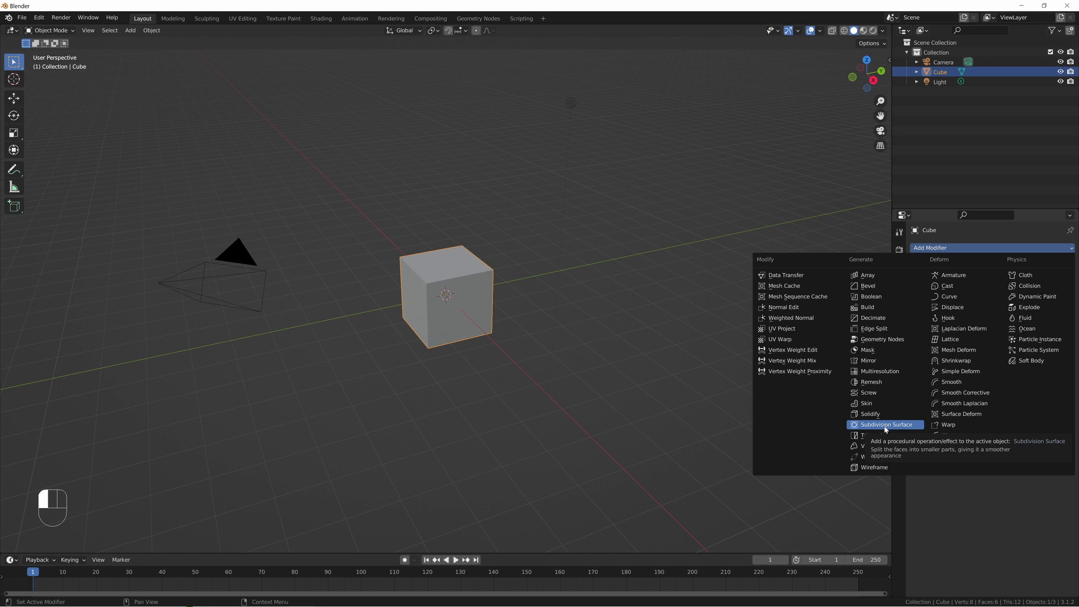
pyautogui.click(886, 430)
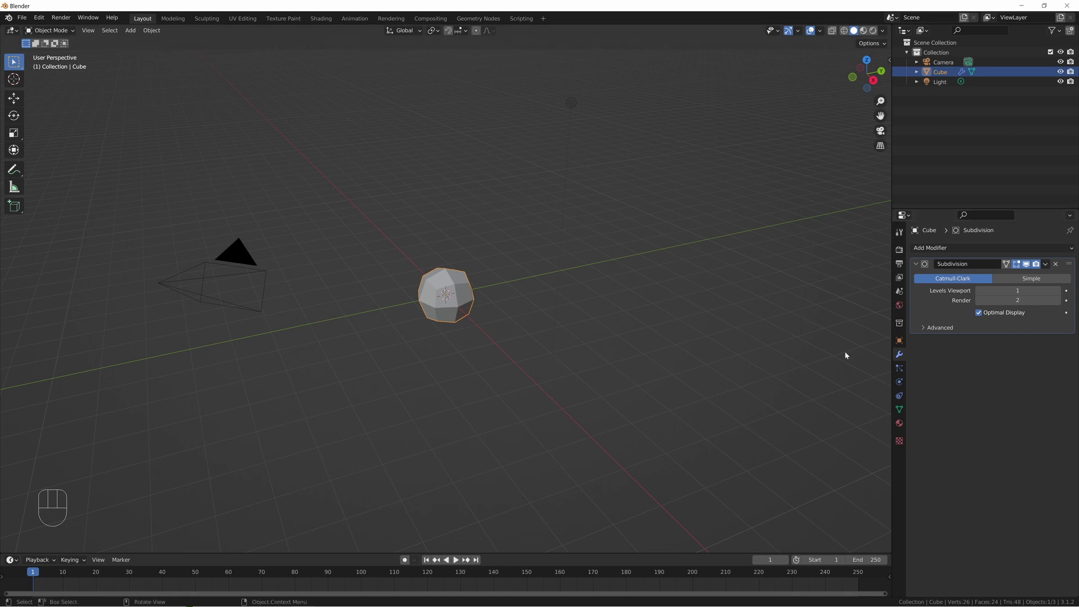
pyautogui.scroll(3, 470, 313)
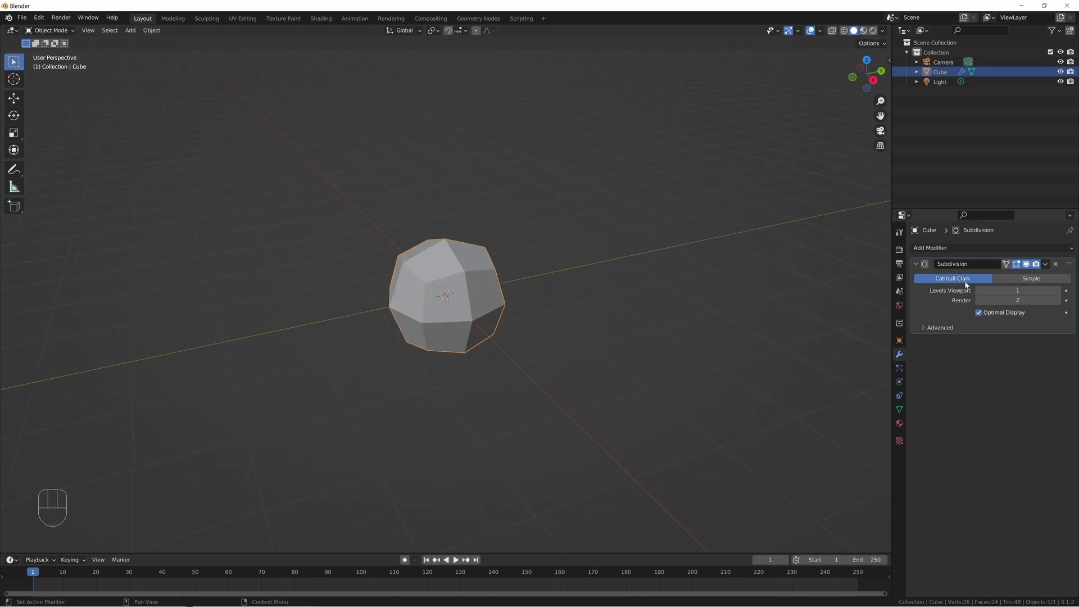
# Step: Switch the modifier between Simple and Catmull-Clark subdivision to compare them, finishing on Catmull-Clark
pyautogui.click(1031, 278)
pyautogui.click(958, 280)
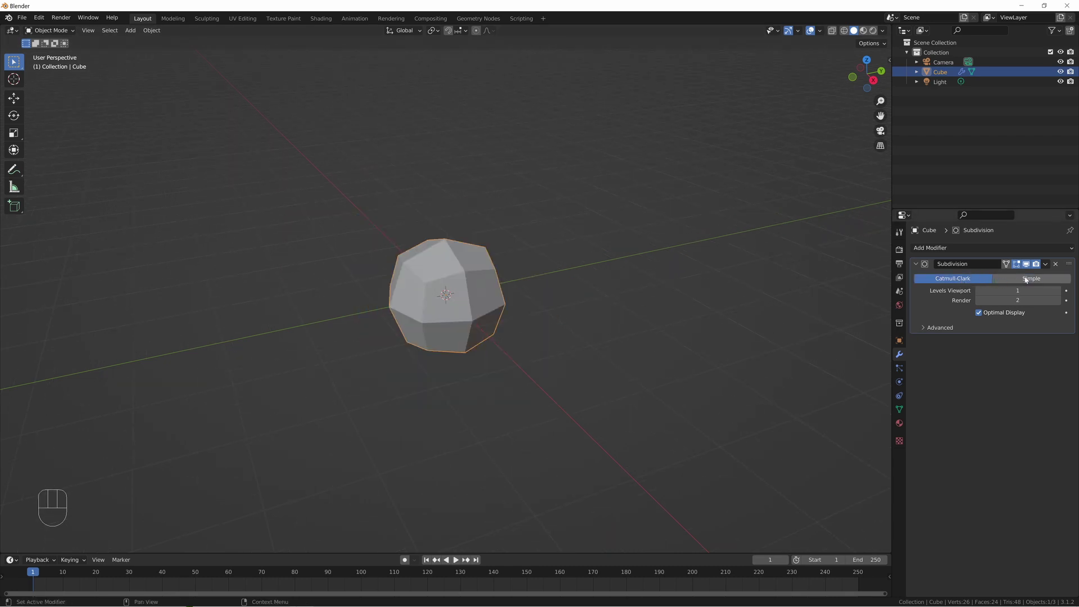
pyautogui.click(1031, 278)
pyautogui.click(962, 279)
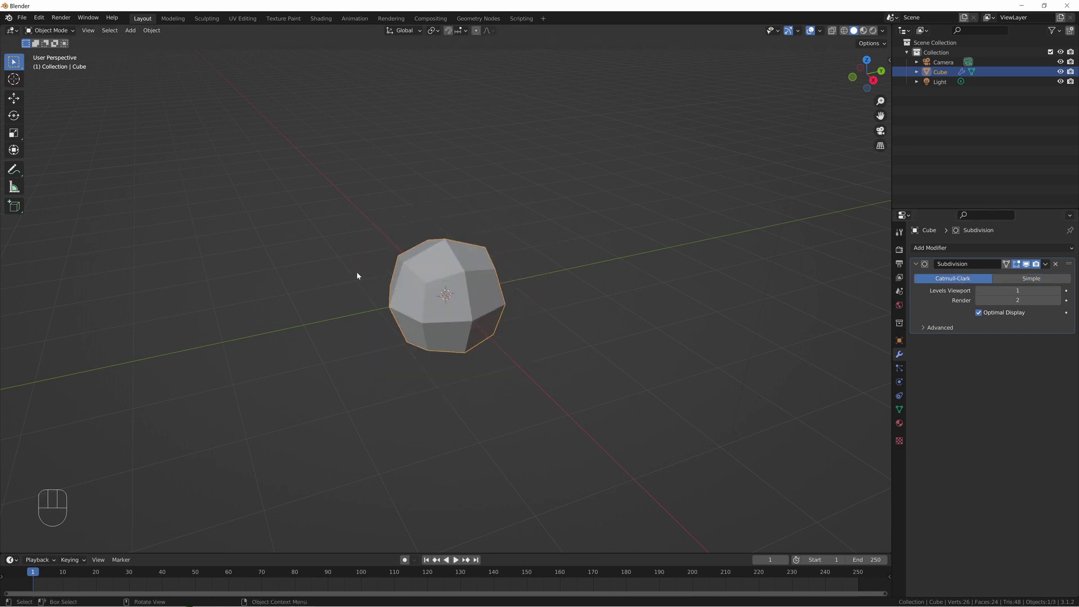
# Step: Raise the modifier's viewport level to 6 and bring it back down to 1
pyautogui.click(1059, 290)
pyautogui.click(1059, 291)
pyautogui.click(1059, 290)
pyautogui.click(1058, 290)
pyautogui.click(1058, 291)
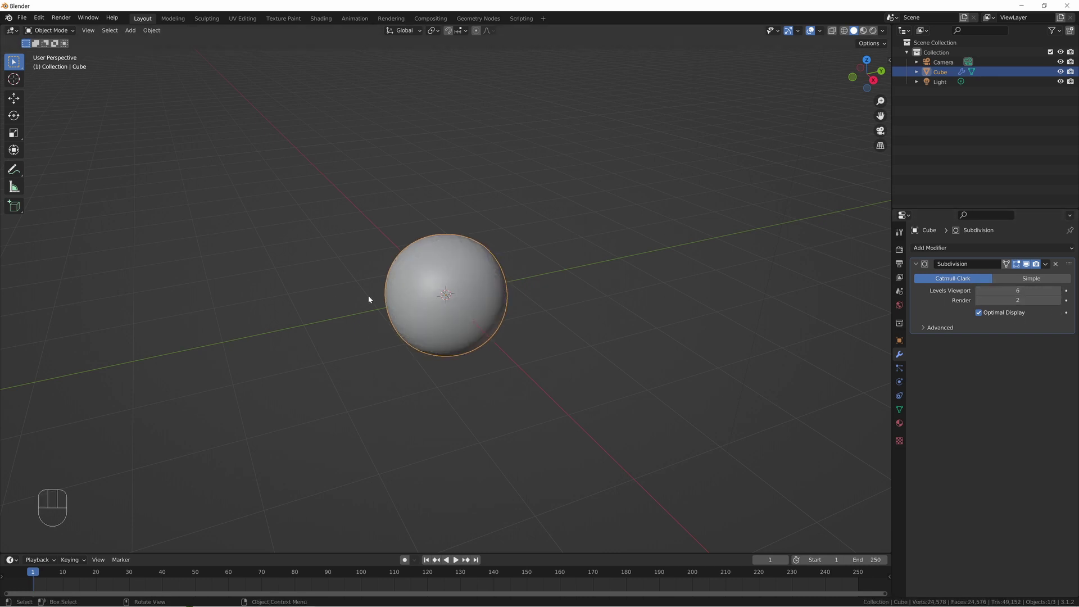
pyautogui.click(978, 292)
pyautogui.click(978, 292)
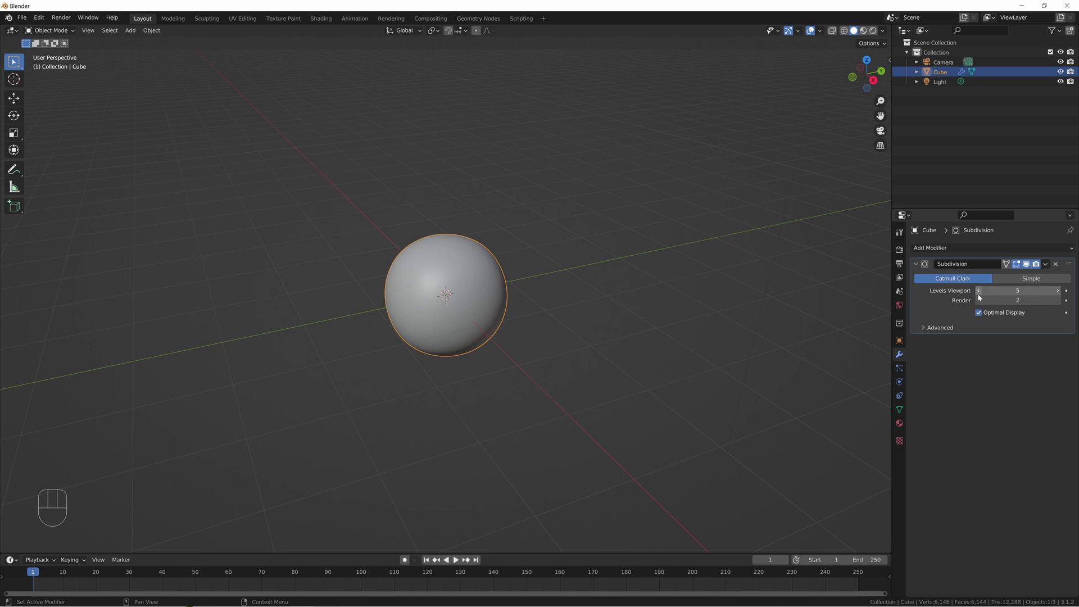
pyautogui.click(978, 292)
pyautogui.click(979, 292)
pyautogui.click(979, 292)
# Step: Apply the modifier with Simple subdivision and inspect the cube's mesh in Edit Mode using wireframe and solid shading
pyautogui.click(1031, 279)
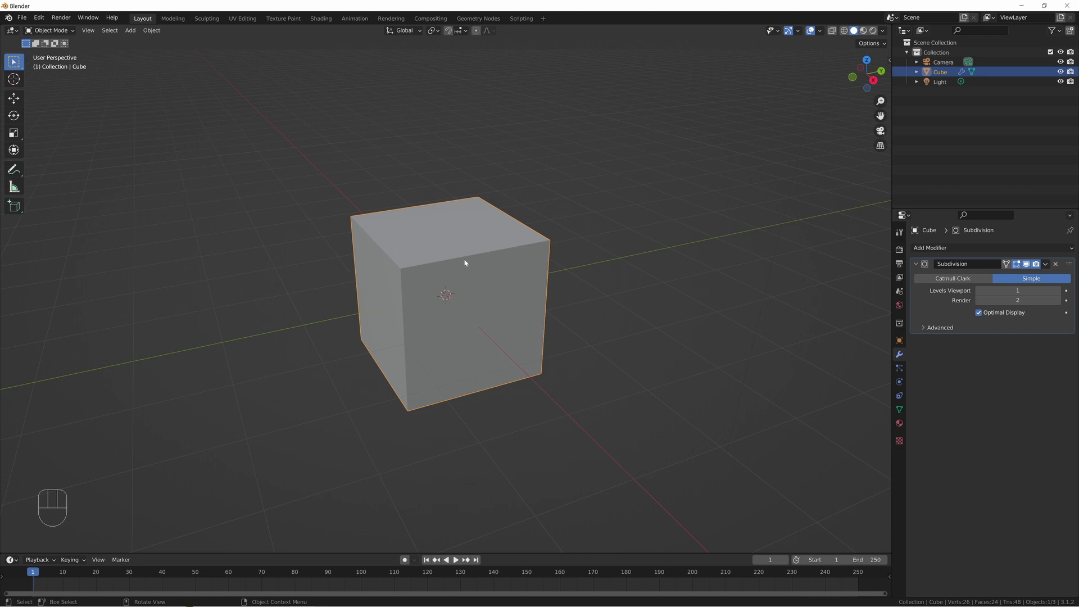
pyautogui.hotkey('ctrl', 'a')
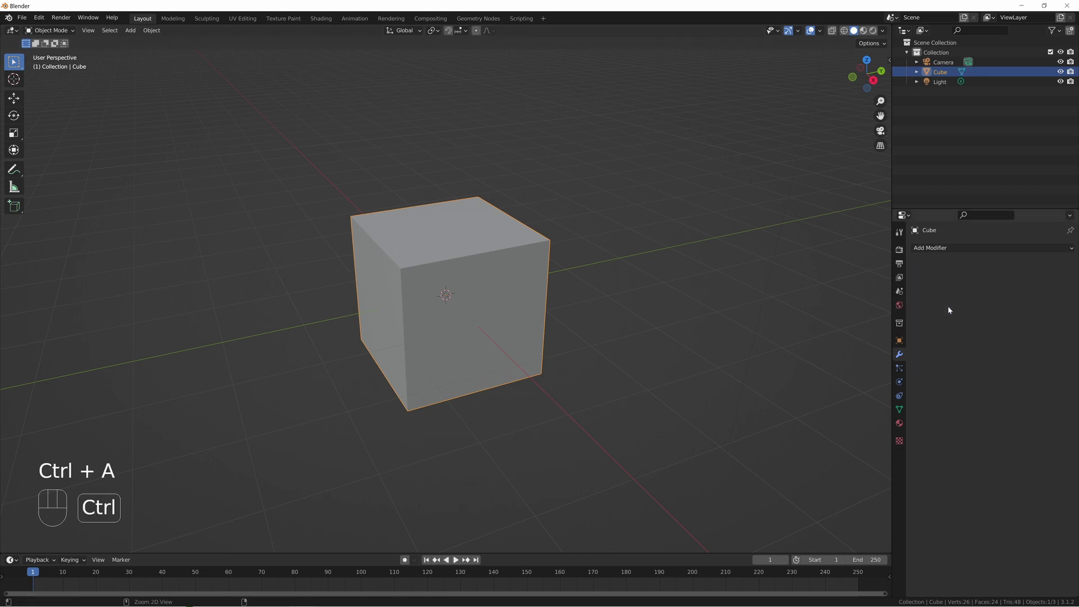
pyautogui.hotkey('shift', 'z')
pyautogui.moveTo(526, 243); pyautogui.dragTo(470, 265, button='middle')
pyautogui.press('Tab')
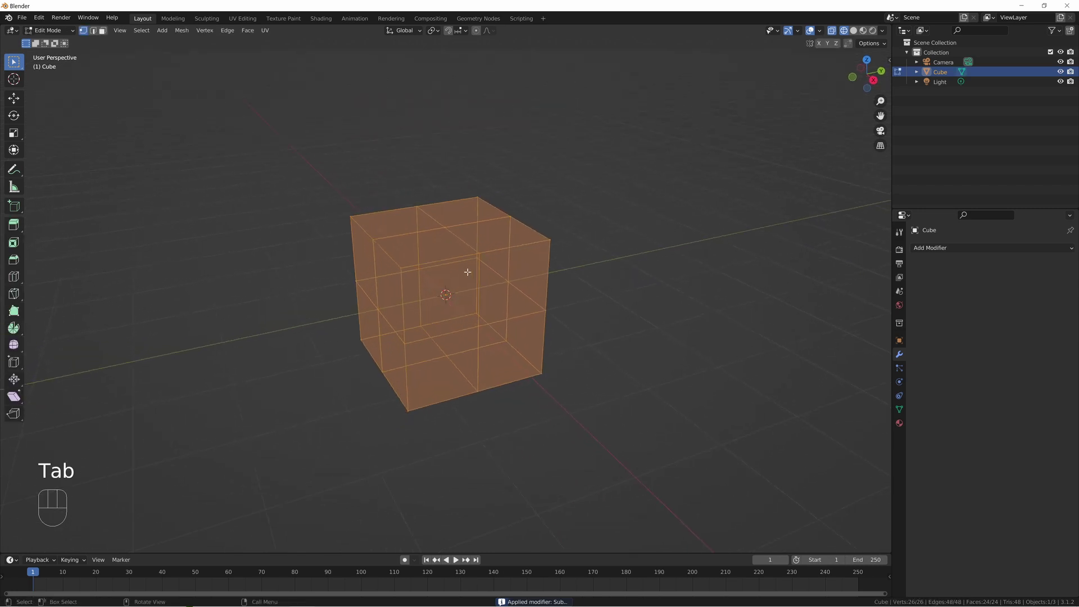
pyautogui.press('1')
pyautogui.click(854, 30)
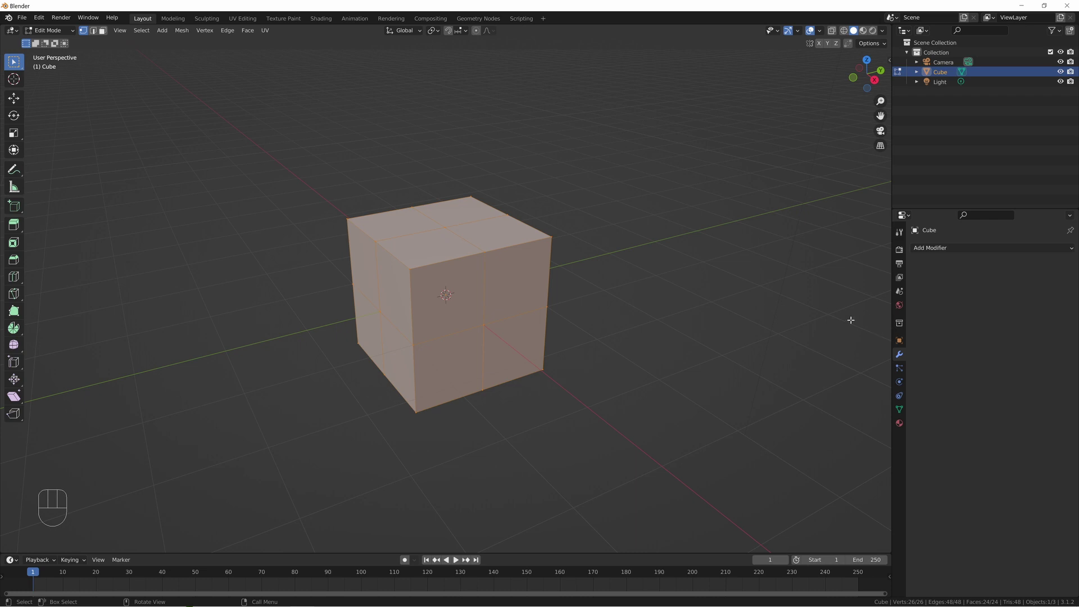
# Step: Undo the applied Simple subdivision back to the live Catmull-Clark modifier
pyautogui.hotkey('ctrl', 'z')
pyautogui.hotkey('ctrl', 'z')
pyautogui.hotkey('ctrl', 'z')
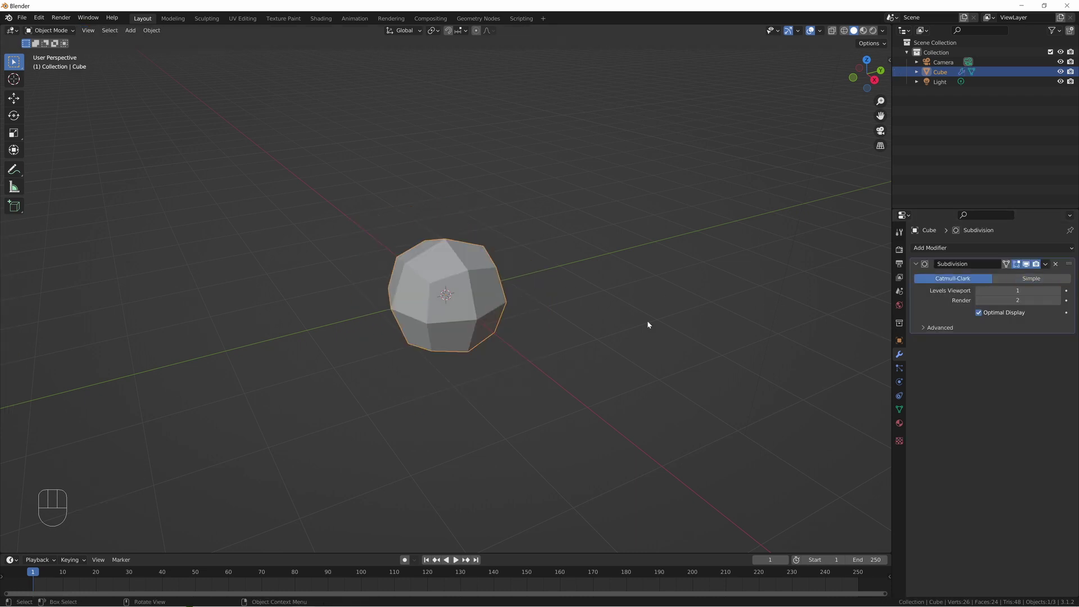
# Step: Apply the Catmull-Clark modifier, inspect the mesh in Edit Mode, and undo the application
pyautogui.hotkey('ctrl', 'a')
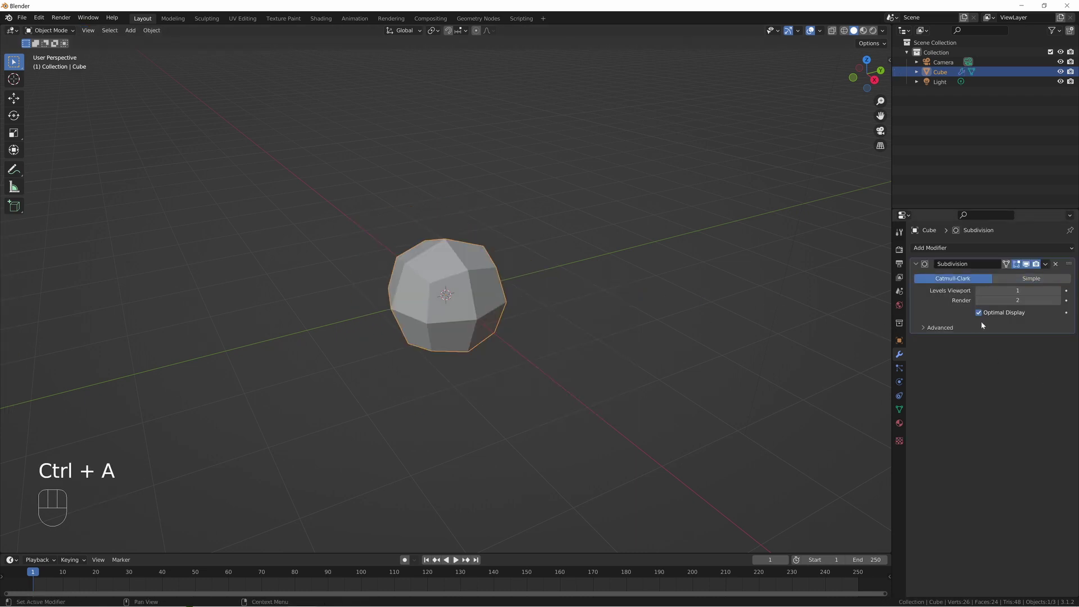
pyautogui.hotkey('ctrl', 'a')
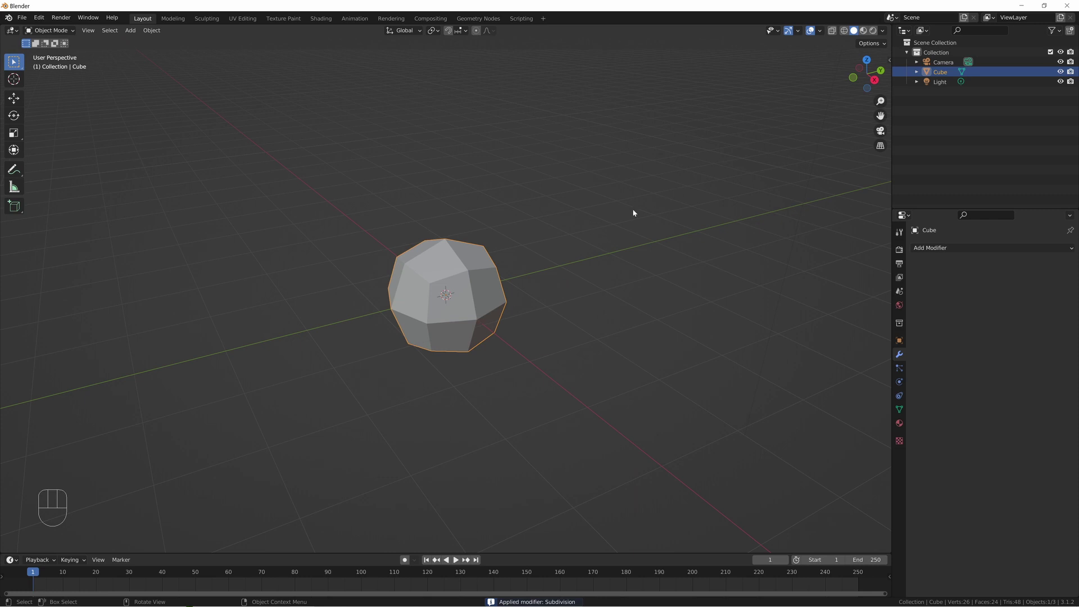
pyautogui.press('Tab')
pyautogui.moveTo(428, 294); pyautogui.dragTo(450, 282, button='middle')
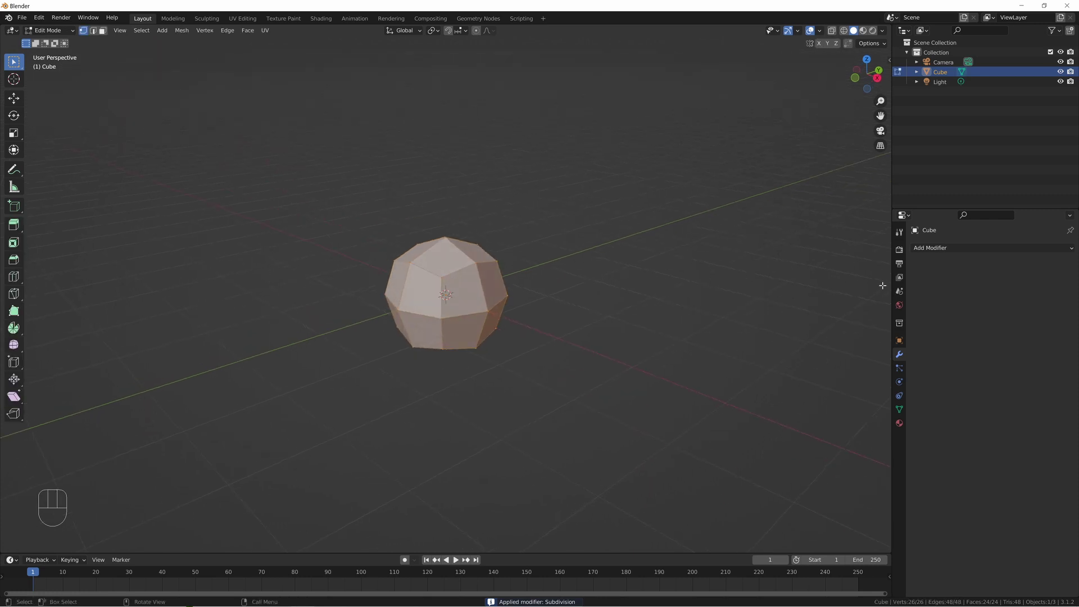
pyautogui.hotkey('ctrl', 'z')
pyautogui.hotkey('ctrl', 'z')
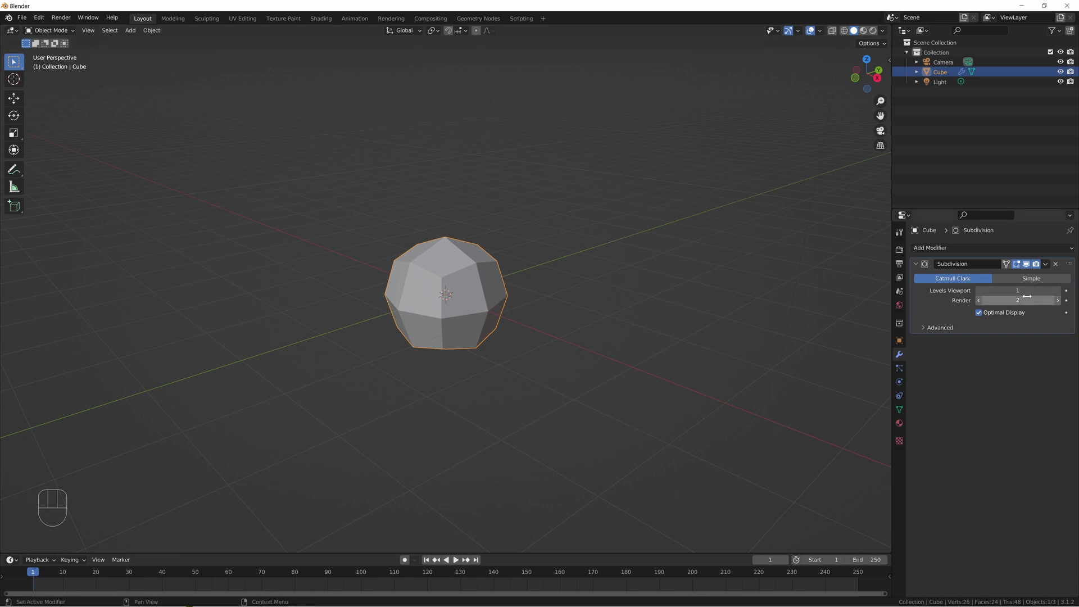
# Step: Set the modifier's render level to 6 with the viewport level at 1, and compare the rendered image with the viewport
pyautogui.click(1057, 290)
pyautogui.click(1057, 291)
pyautogui.click(1058, 291)
pyautogui.click(1057, 291)
pyautogui.moveTo(1010, 290)
pyautogui.mouseDown()
pyautogui.moveTo(981, 291)
pyautogui.moveTo(1020, 301)
pyautogui.moveTo(1007, 301)
pyautogui.mouseUp()
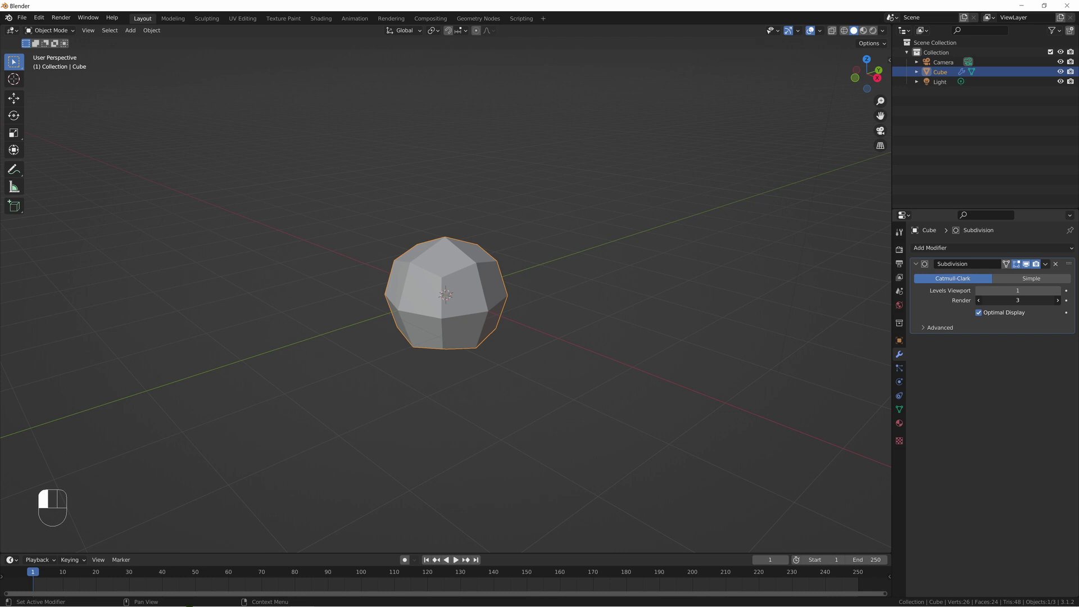
pyautogui.press('F11')
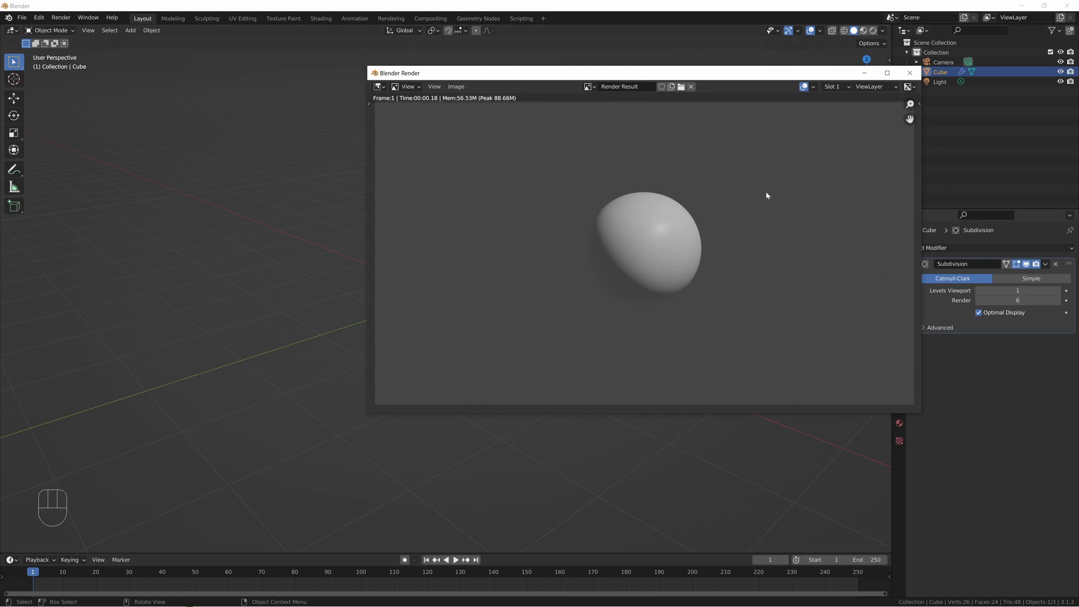
pyautogui.moveTo(780, 79); pyautogui.dragTo(928, 116)
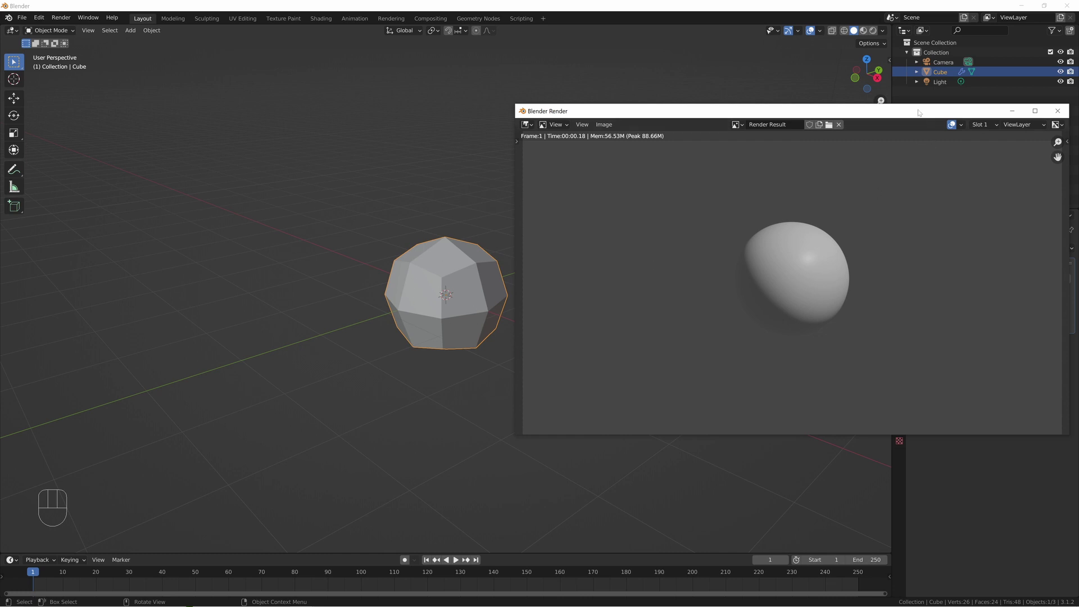
pyautogui.moveTo(919, 112); pyautogui.dragTo(638, 101)
# Step: Show the object in wireframe shading and toggle Optimal Display repeatedly to compare the displayed edges
pyautogui.click(977, 314)
pyautogui.click(978, 313)
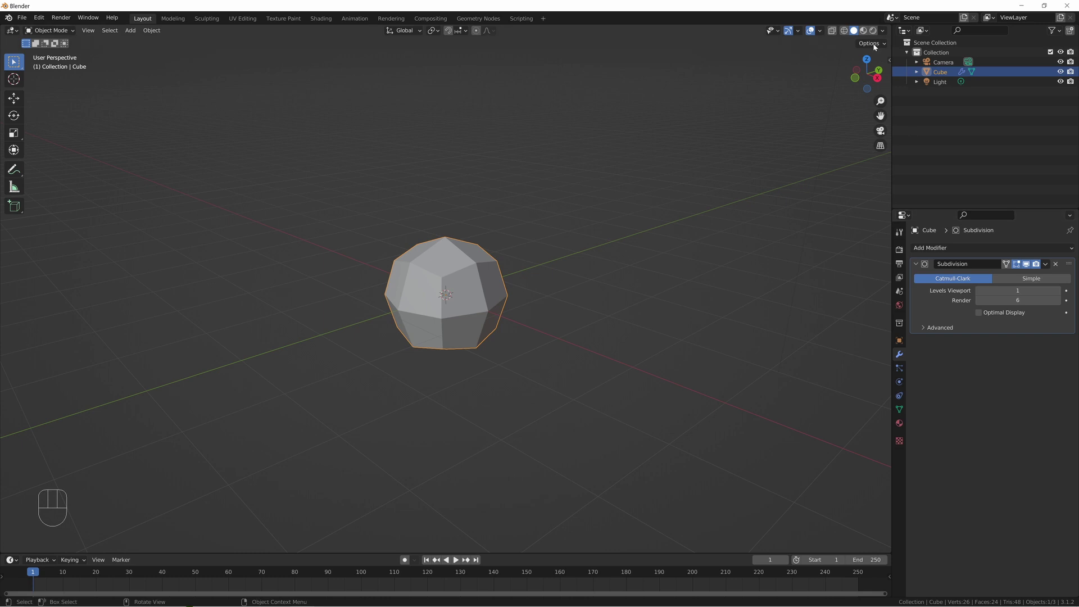
pyautogui.click(844, 31)
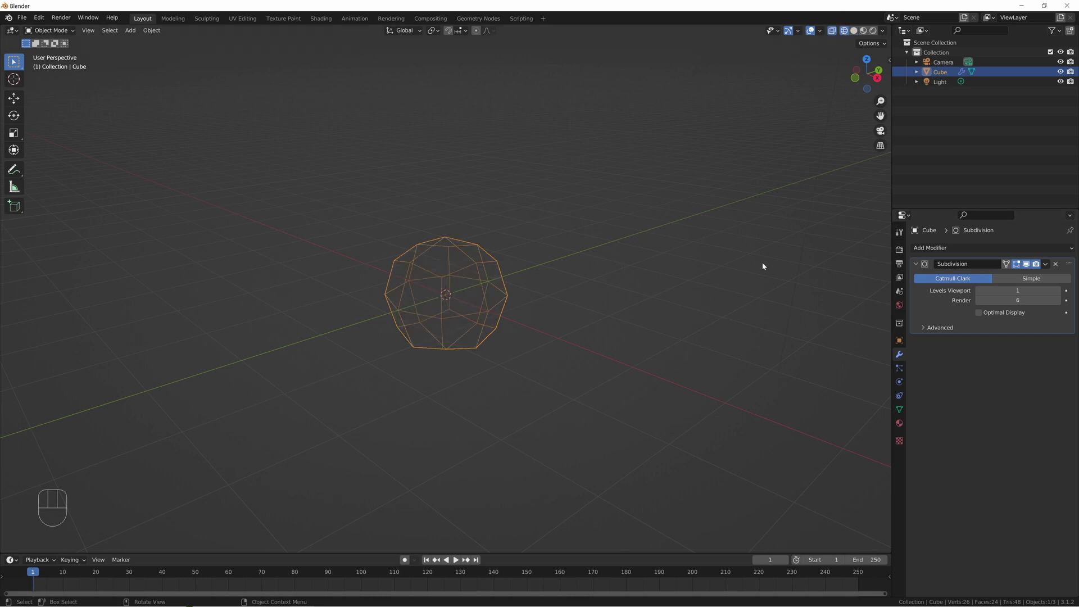
pyautogui.click(978, 316)
pyautogui.click(978, 315)
pyautogui.click(979, 316)
pyautogui.click(978, 317)
pyautogui.click(978, 316)
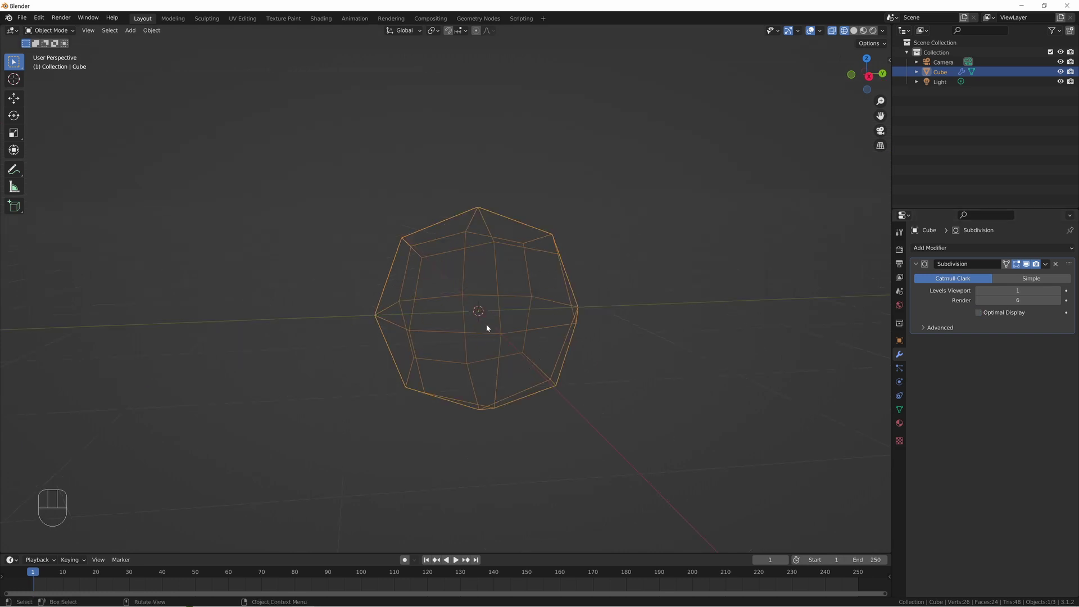
# Step: Raise the viewport level to 3 and compare the wireframe sphere with Optimal Display on and off
pyautogui.click(1057, 291)
pyautogui.click(1058, 291)
pyautogui.moveTo(464, 292); pyautogui.dragTo(475, 288, button='middle')
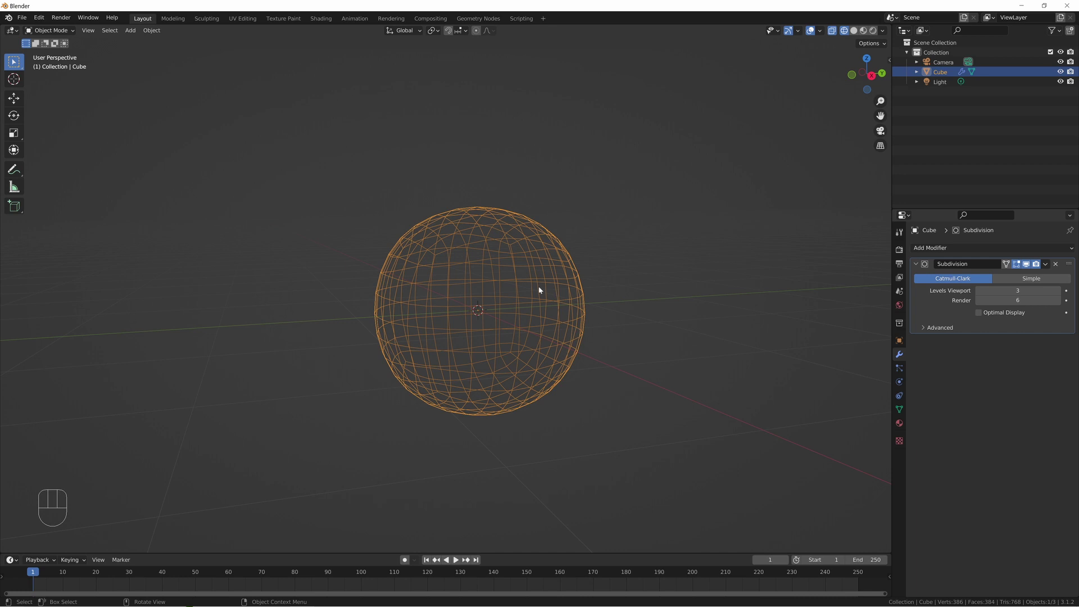
pyautogui.click(979, 313)
pyautogui.moveTo(393, 307); pyautogui.dragTo(365, 245, button='middle')
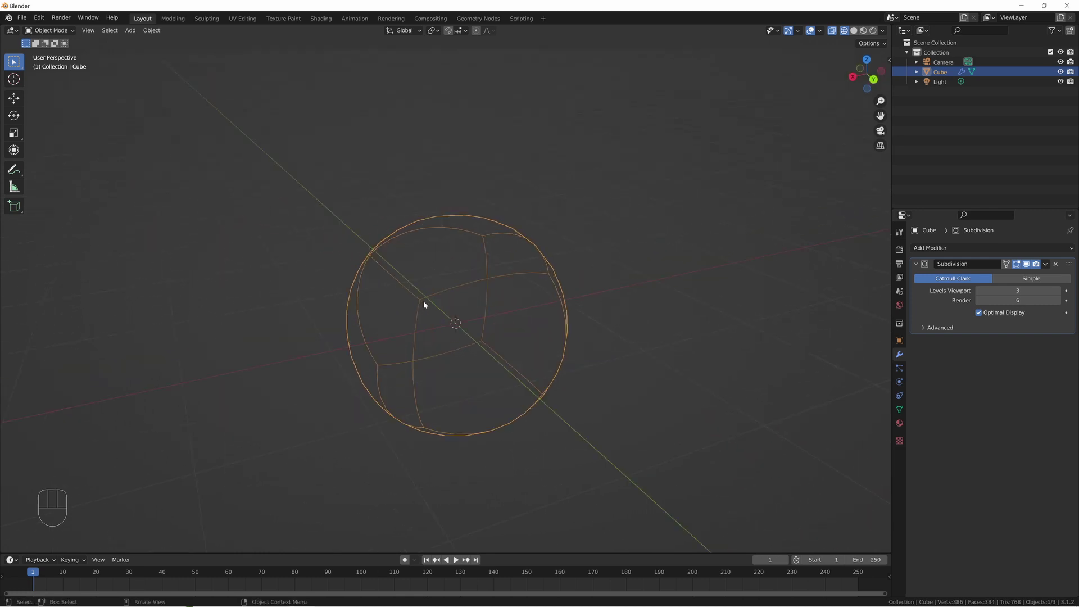
pyautogui.click(980, 312)
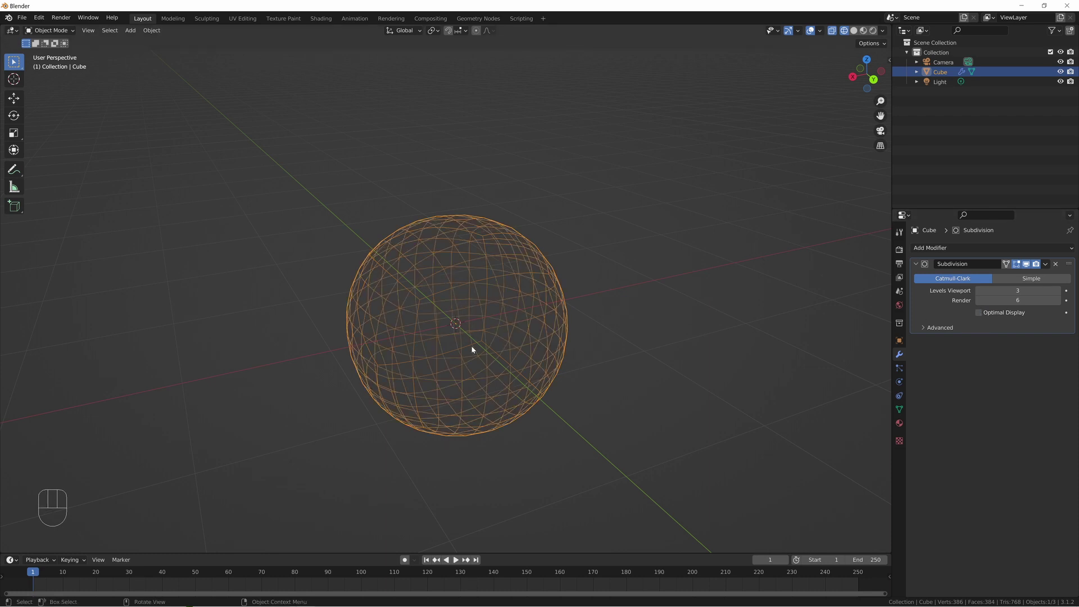
# Step: Set the modifier's viewport level to 2 and expand its advanced settings
pyautogui.moveTo(1020, 291); pyautogui.dragTo(990, 291)
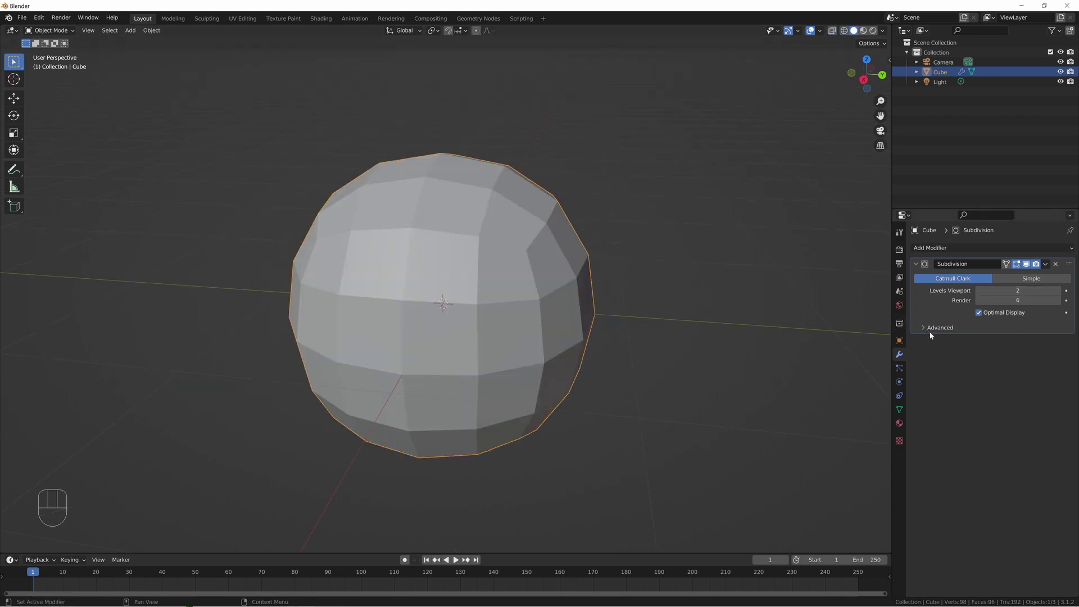
pyautogui.click(922, 330)
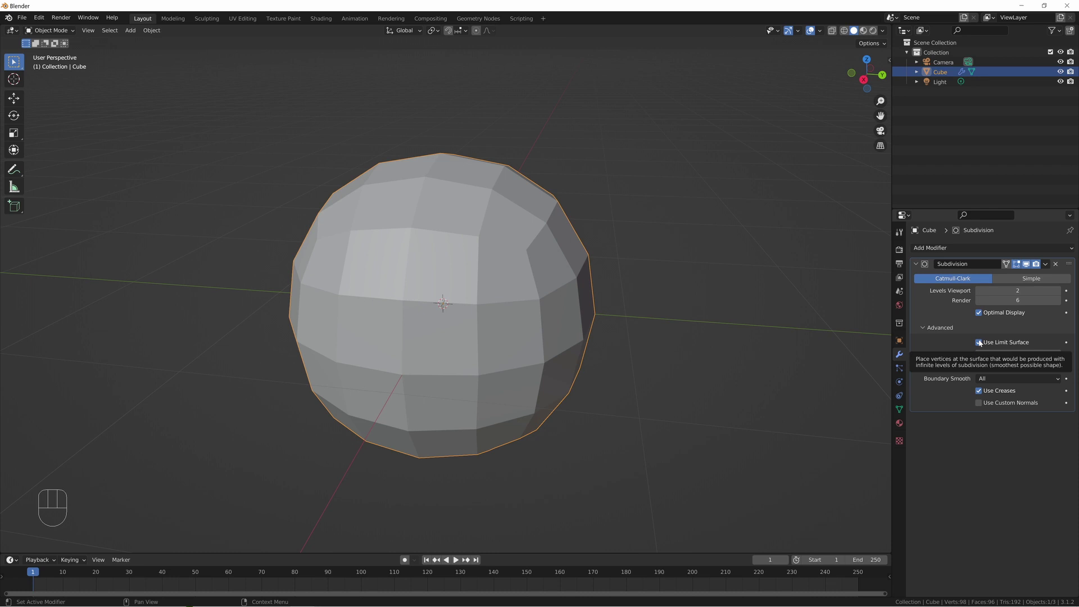
# Step: In front view, annotate three points around the top of the sphere and join them with a peaked line
pyautogui.press('KP_1')
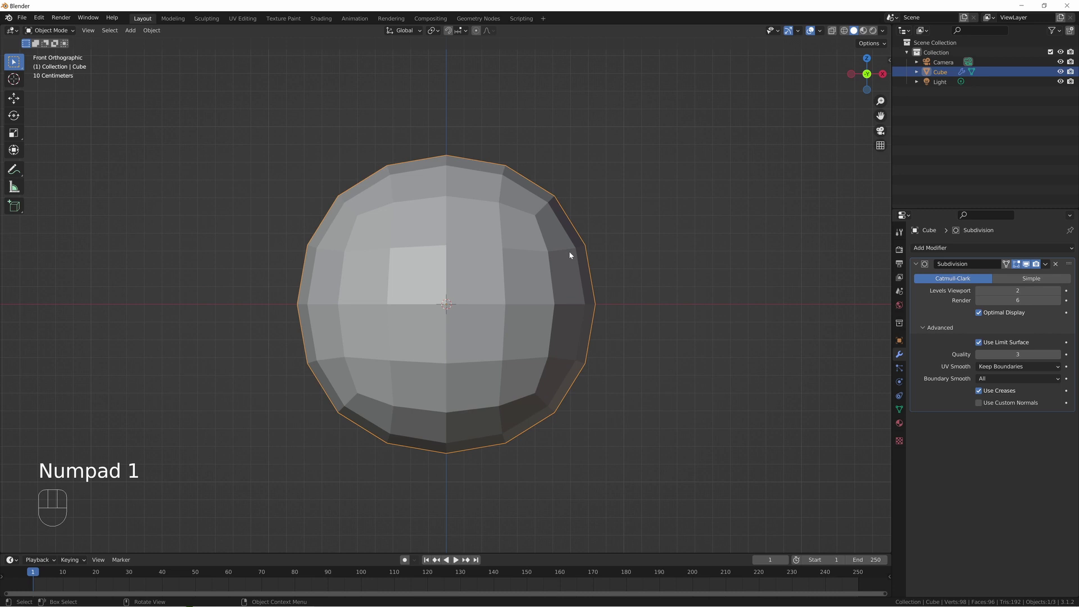
pyautogui.hotkey('shift', 'space')
pyautogui.press('d')
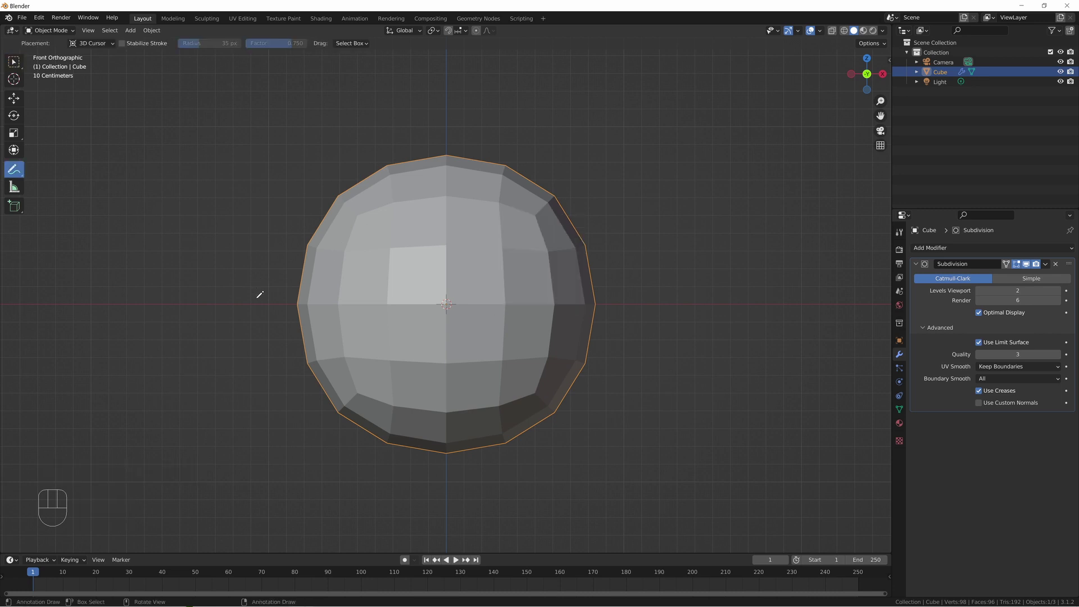
pyautogui.scroll(-1, 262, 291)
pyautogui.scroll(-2, 261, 291)
pyautogui.moveTo(306, 298); pyautogui.dragTo(309, 298)
pyautogui.moveTo(452, 109); pyautogui.dragTo(447, 114)
pyautogui.moveTo(649, 294)
pyautogui.mouseDown()
pyautogui.moveTo(638, 303)
pyautogui.moveTo(645, 297)
pyautogui.mouseUp()
pyautogui.moveTo(304, 301)
pyautogui.mouseDown()
pyautogui.moveTo(441, 116)
pyautogui.moveTo(648, 300)
pyautogui.mouseUp()
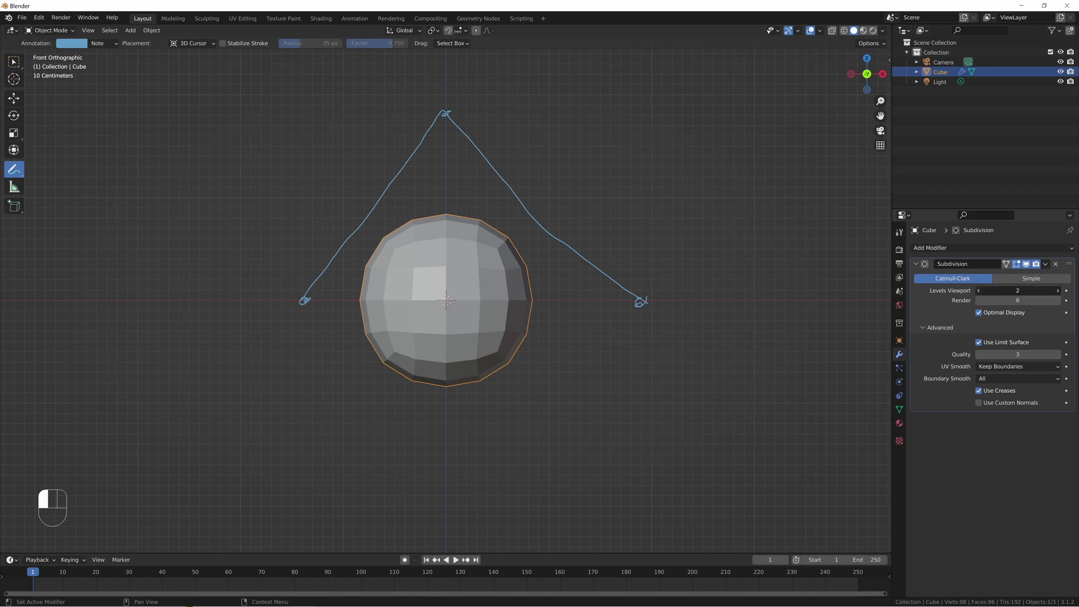
# Step: Set the viewport level to 1 and annotate flatter, smoother lines with in-between points beneath the peaked line
pyautogui.hotkey('ctrl', '1')
pyautogui.moveTo(304, 299)
pyautogui.mouseDown()
pyautogui.moveTo(371, 223)
pyautogui.moveTo(452, 174)
pyautogui.moveTo(585, 268)
pyautogui.moveTo(657, 300)
pyautogui.mouseUp()
pyautogui.moveTo(448, 172); pyautogui.dragTo(450, 175)
pyautogui.moveTo(366, 227); pyautogui.dragTo(367, 229)
pyautogui.moveTo(546, 234); pyautogui.dragTo(550, 228)
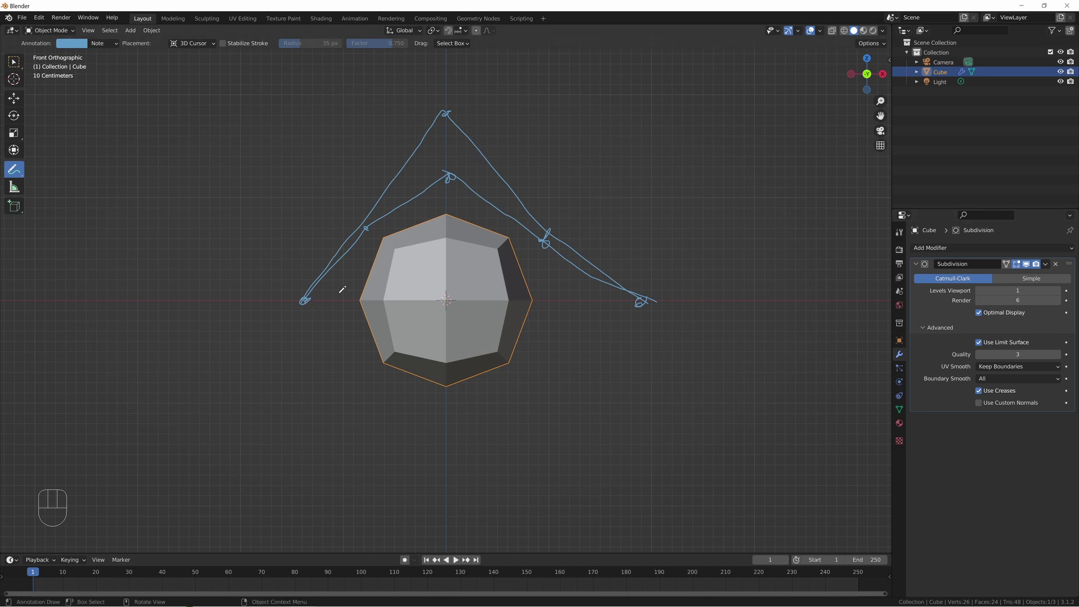
pyautogui.moveTo(305, 298)
pyautogui.mouseDown()
pyautogui.moveTo(441, 187)
pyautogui.moveTo(482, 190)
pyautogui.moveTo(614, 295)
pyautogui.moveTo(326, 280)
pyautogui.moveTo(493, 220)
pyautogui.moveTo(666, 304)
pyautogui.mouseUp()
# Step: Raise the viewport level to 6, lower it to 3, and return it to 6 to compare the smoothness
pyautogui.click(1058, 290)
pyautogui.click(1057, 291)
pyautogui.click(1058, 290)
pyautogui.click(1058, 291)
pyautogui.click(1058, 290)
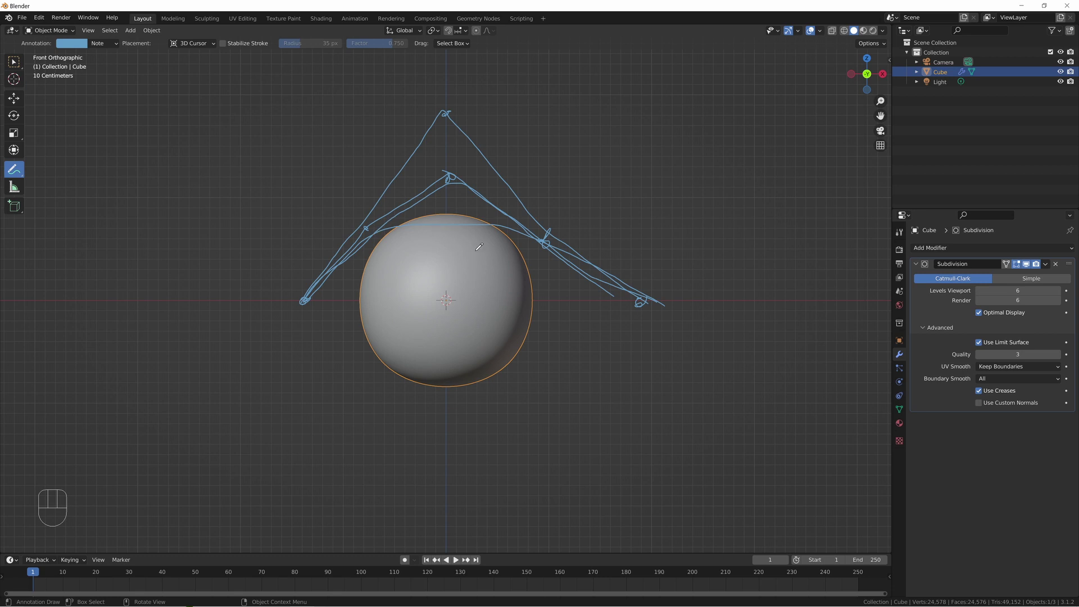
pyautogui.click(979, 290)
pyautogui.click(979, 290)
pyautogui.click(979, 291)
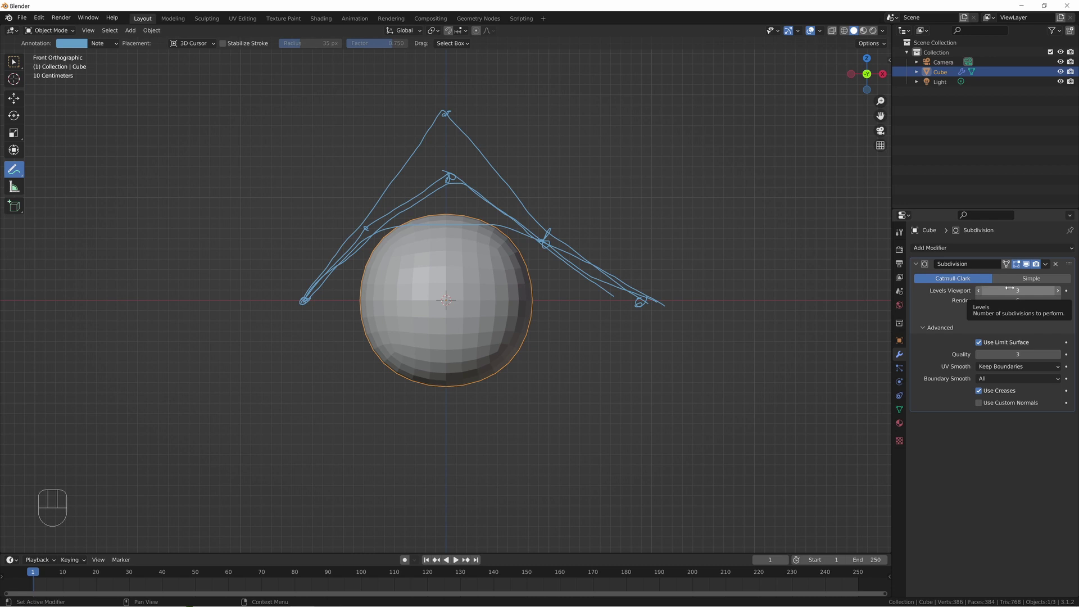
pyautogui.moveTo(1027, 290); pyautogui.dragTo(1046, 290)
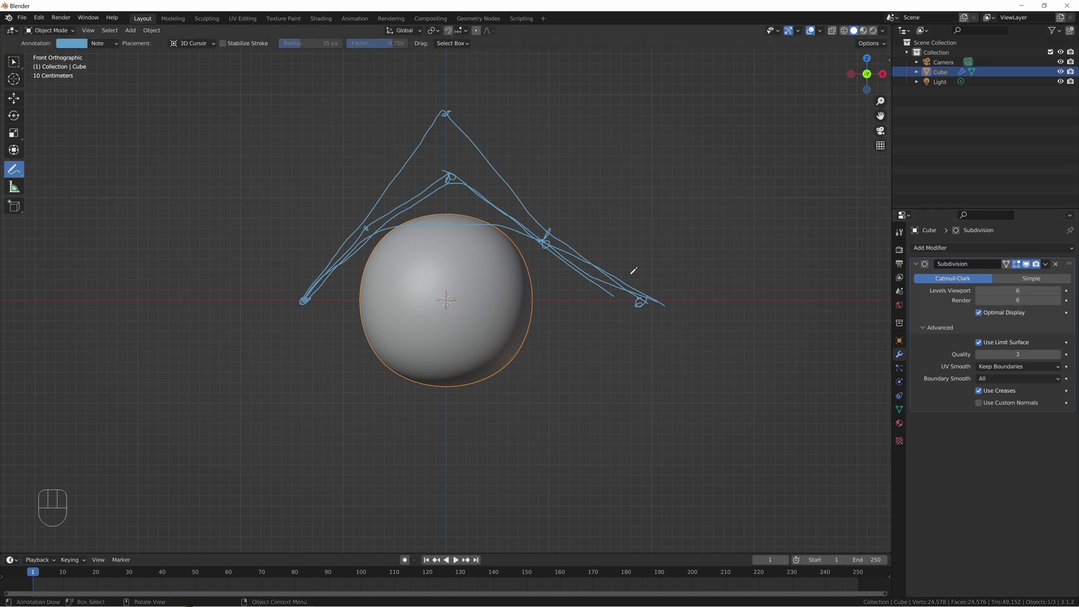
# Step: Annotate marks on both sides of and above the sphere, and draw peaked curves joining the two side marks
pyautogui.moveTo(281, 297); pyautogui.dragTo(287, 300)
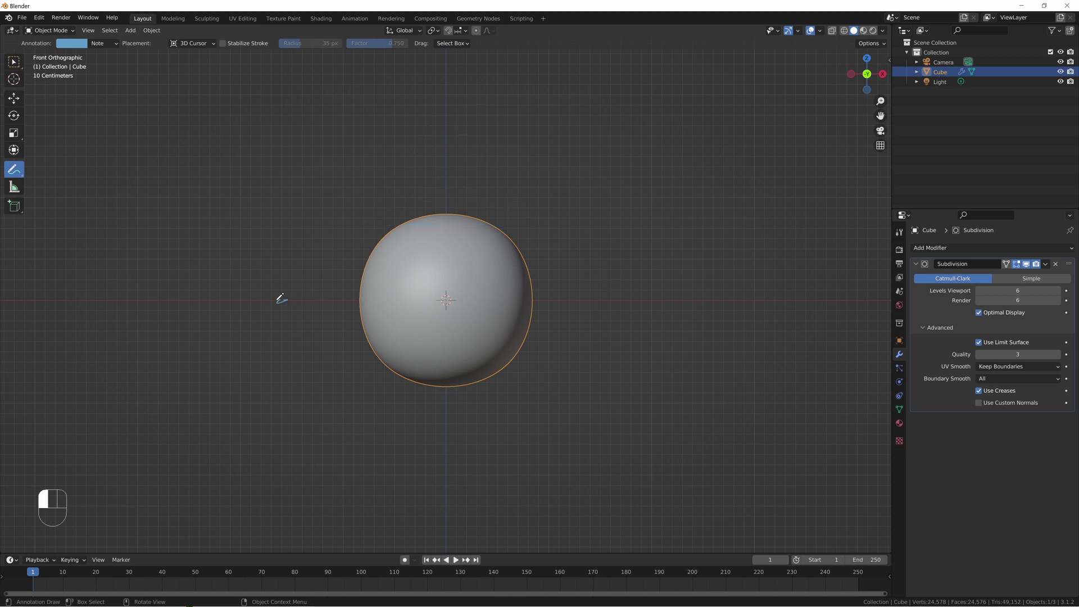
pyautogui.moveTo(623, 294); pyautogui.dragTo(611, 301)
pyautogui.moveTo(450, 130); pyautogui.dragTo(448, 131)
pyautogui.moveTo(280, 300)
pyautogui.mouseDown()
pyautogui.moveTo(326, 258)
pyautogui.moveTo(388, 233)
pyautogui.moveTo(520, 225)
pyautogui.moveTo(605, 258)
pyautogui.moveTo(629, 306)
pyautogui.mouseUp()
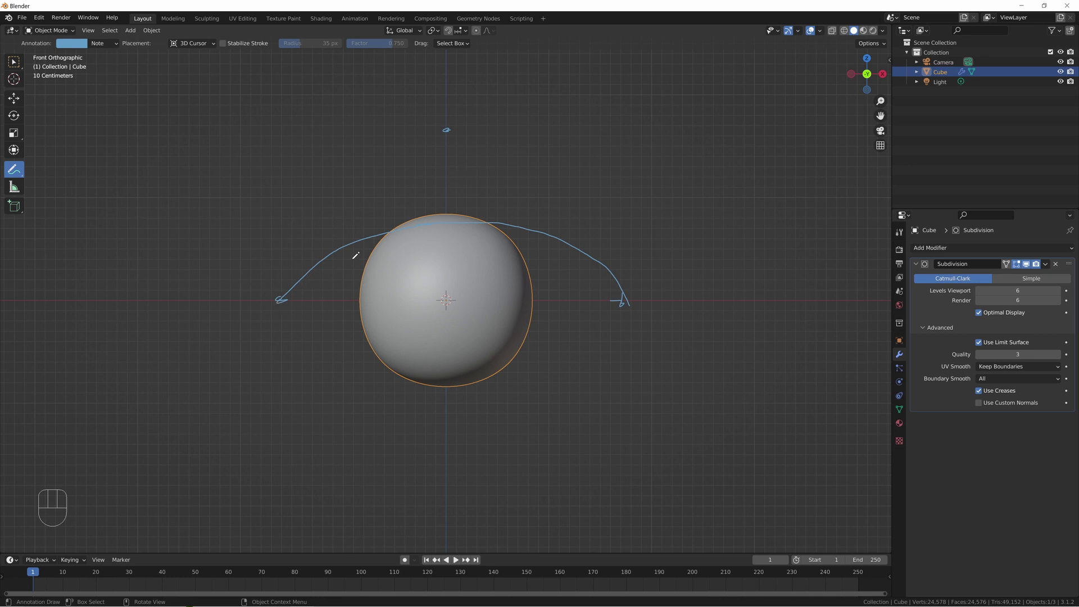
pyautogui.moveTo(281, 300)
pyautogui.mouseDown()
pyautogui.moveTo(365, 221)
pyautogui.moveTo(445, 175)
pyautogui.moveTo(543, 210)
pyautogui.moveTo(628, 305)
pyautogui.mouseUp()
# Step: Annotate in-between points along the curve and a lower, flatter line through them over the top of the sphere
pyautogui.moveTo(362, 225); pyautogui.dragTo(376, 219)
pyautogui.moveTo(533, 213); pyautogui.dragTo(540, 211)
pyautogui.moveTo(363, 224); pyautogui.dragTo(365, 238)
pyautogui.moveTo(538, 224); pyautogui.dragTo(528, 231)
pyautogui.moveTo(451, 220); pyautogui.dragTo(449, 221)
pyautogui.moveTo(280, 300)
pyautogui.mouseDown()
pyautogui.moveTo(364, 234)
pyautogui.moveTo(445, 223)
pyautogui.moveTo(530, 238)
pyautogui.mouseUp()
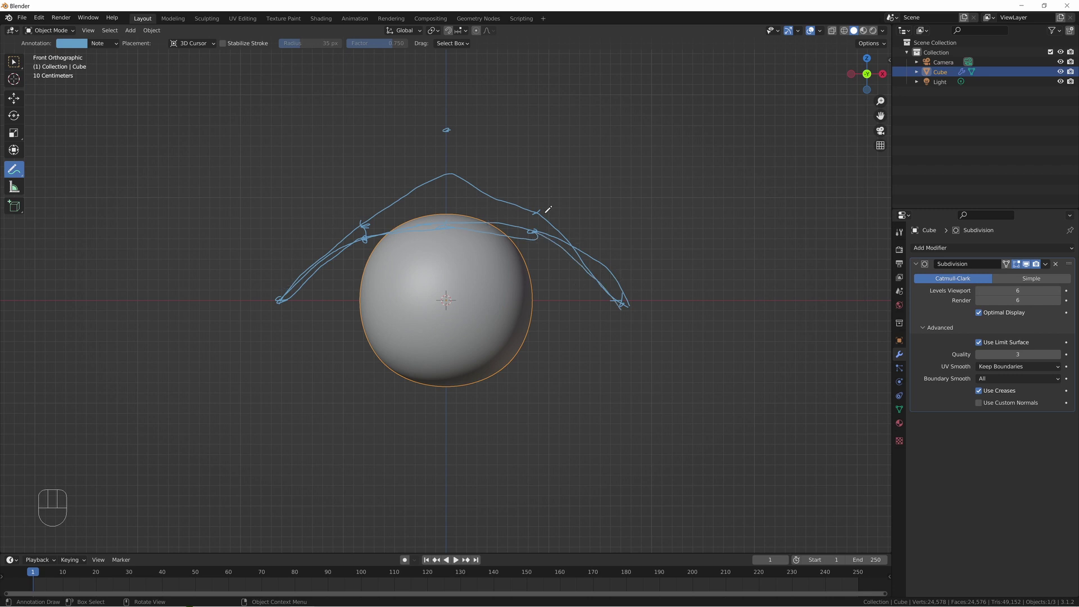
# Step: Erase all the annotations around the sphere, switch back to the Select Box tool and orbit out of front view
pyautogui.hotkey('shift', 'space')
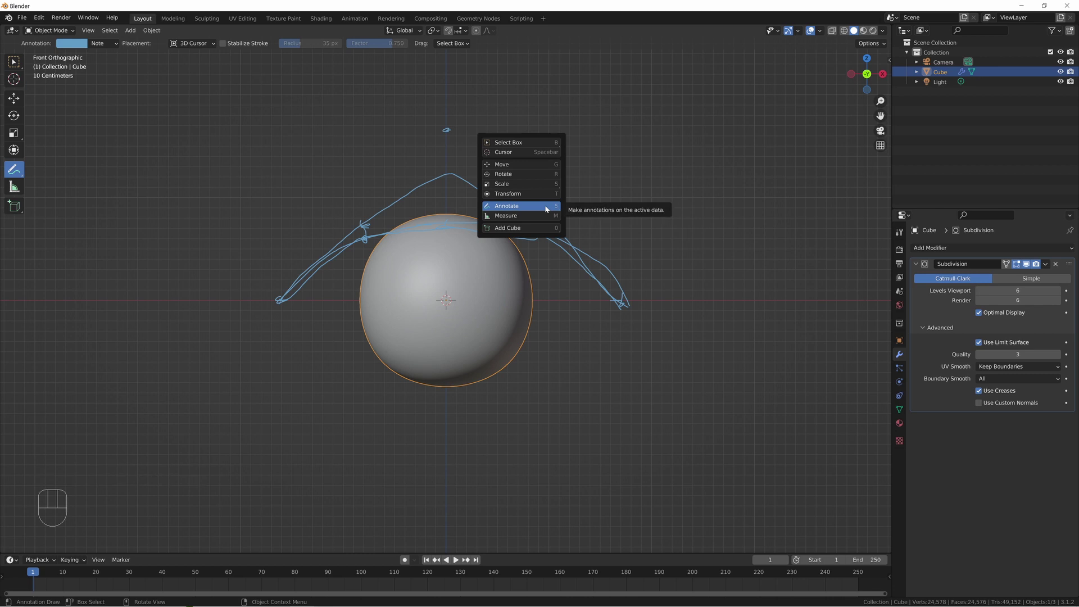
pyautogui.click(548, 204)
pyautogui.moveTo(459, 226)
pyautogui.keyDown('ctrl'); pyautogui.mouseDown()
pyautogui.moveTo(373, 193)
pyautogui.moveTo(409, 173)
pyautogui.moveTo(626, 276)
pyautogui.mouseUp(); pyautogui.keyUp('ctrl')
pyautogui.hotkey('shift', 'space')
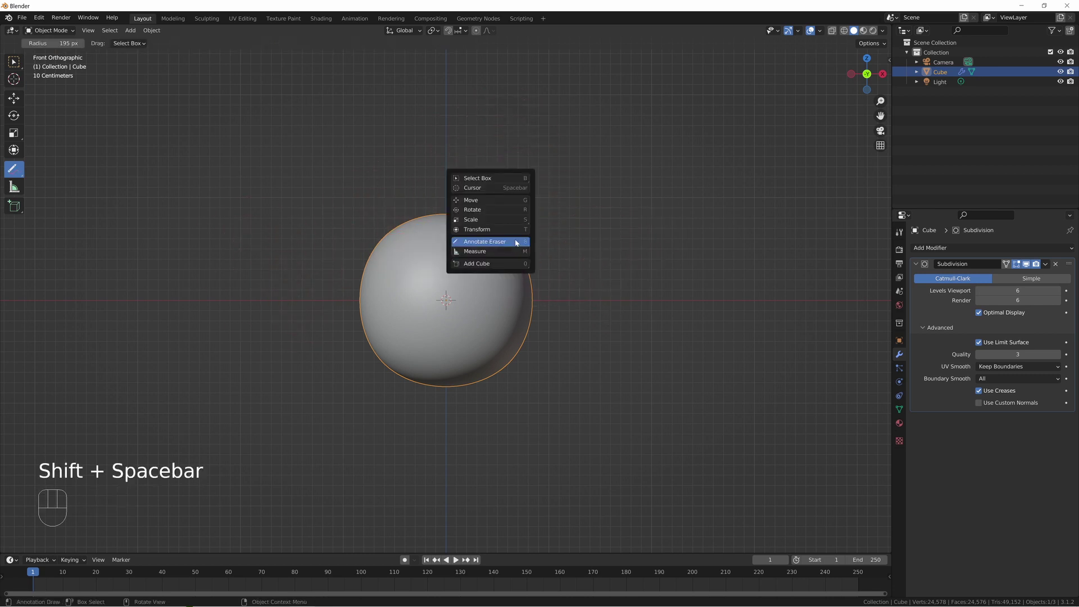
pyautogui.press('b')
pyautogui.moveTo(631, 265); pyautogui.dragTo(664, 281, button='middle')
# Step: Toggle Use Limit Surface off and on several times at viewport level 6 to compare the shapes, leaving it off
pyautogui.click(979, 342)
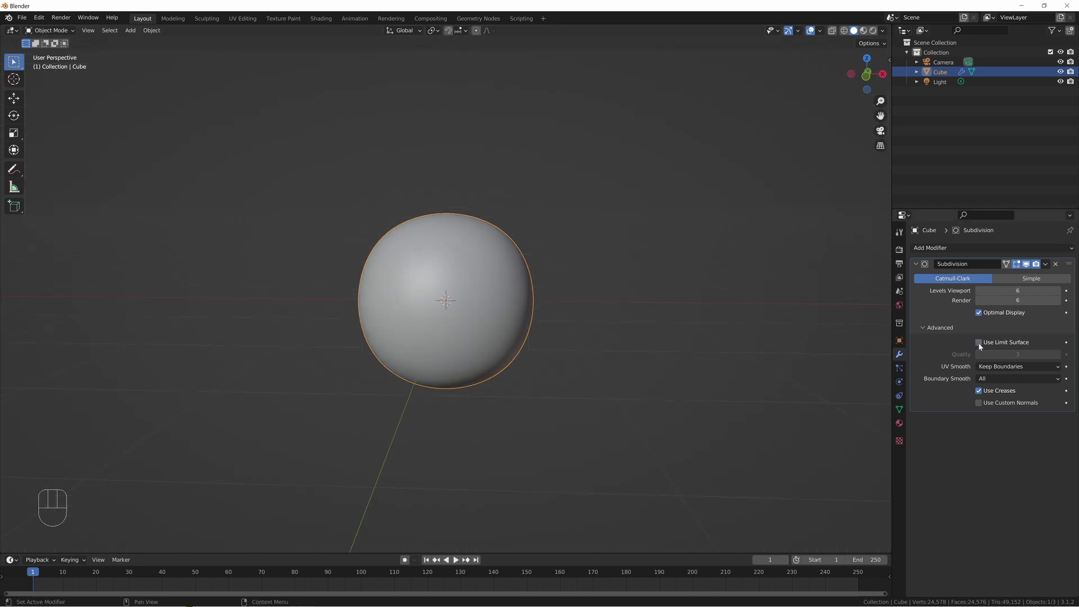
pyautogui.scroll(2, 545, 292)
pyautogui.scroll(1, 545, 292)
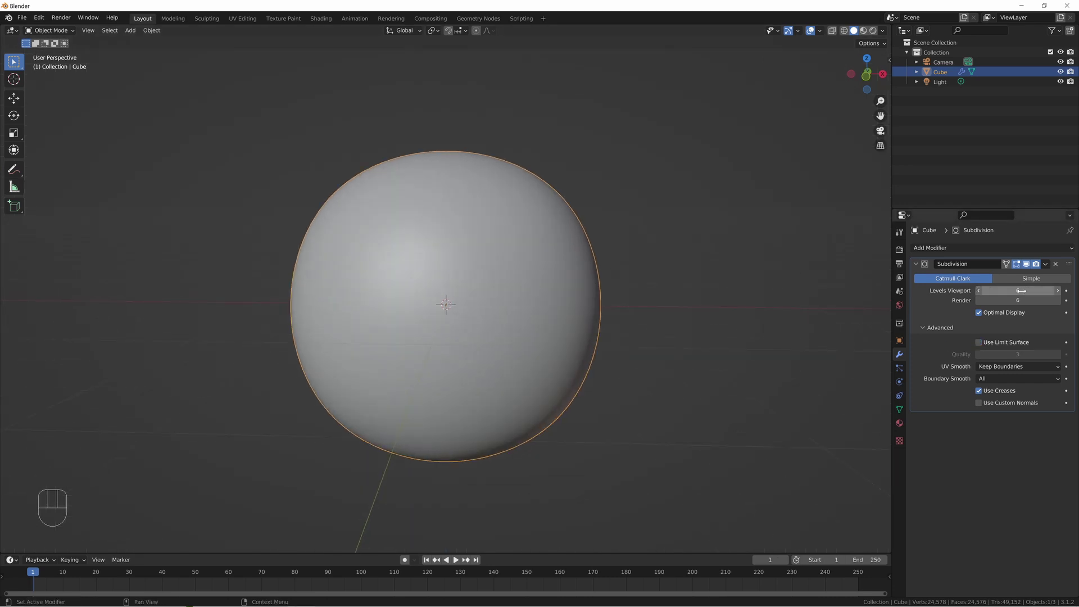
pyautogui.click(978, 340)
pyautogui.click(977, 341)
pyautogui.click(977, 341)
pyautogui.click(977, 341)
pyautogui.click(977, 341)
pyautogui.click(978, 341)
pyautogui.click(978, 343)
pyautogui.click(979, 342)
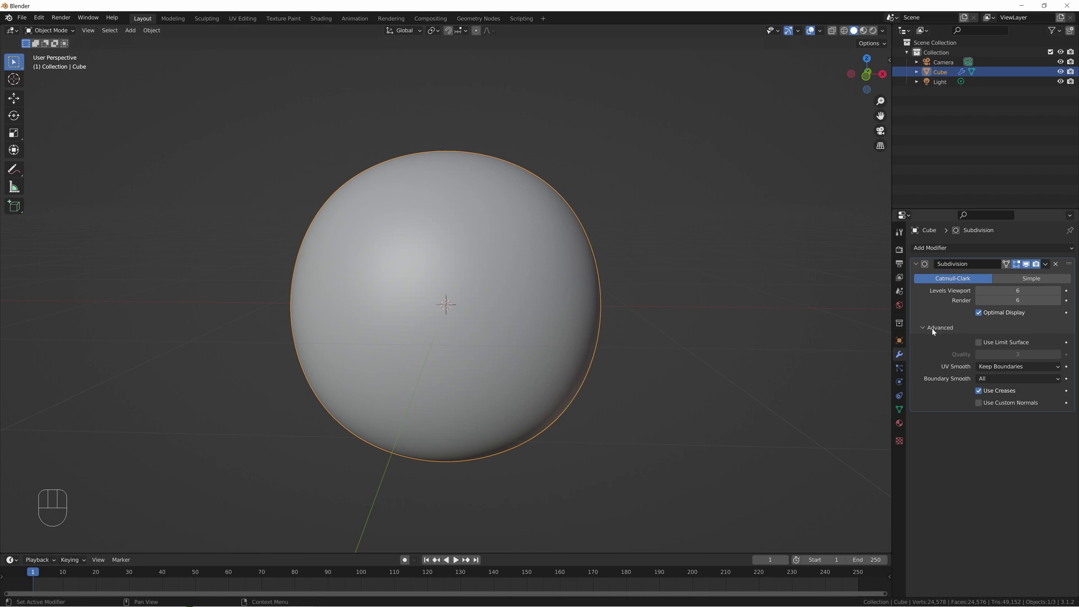
# Step: Lower the viewport level to 2 and toggle Use Limit Surface repeatedly to compare the shapes, leaving it on
pyautogui.click(978, 291)
pyautogui.click(979, 290)
pyautogui.click(978, 291)
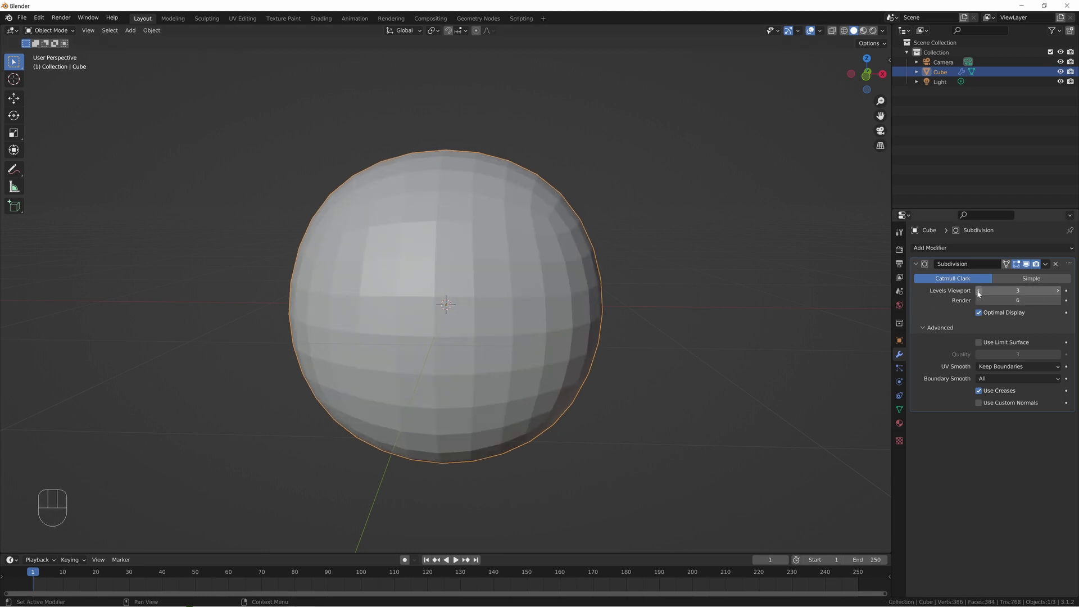
pyautogui.click(979, 291)
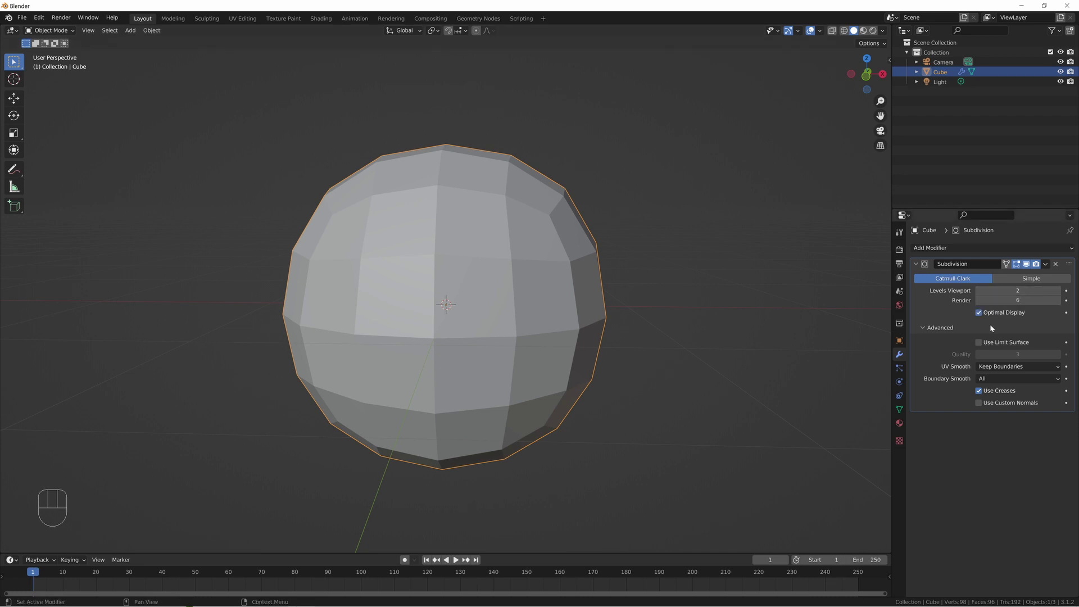
pyautogui.click(978, 342)
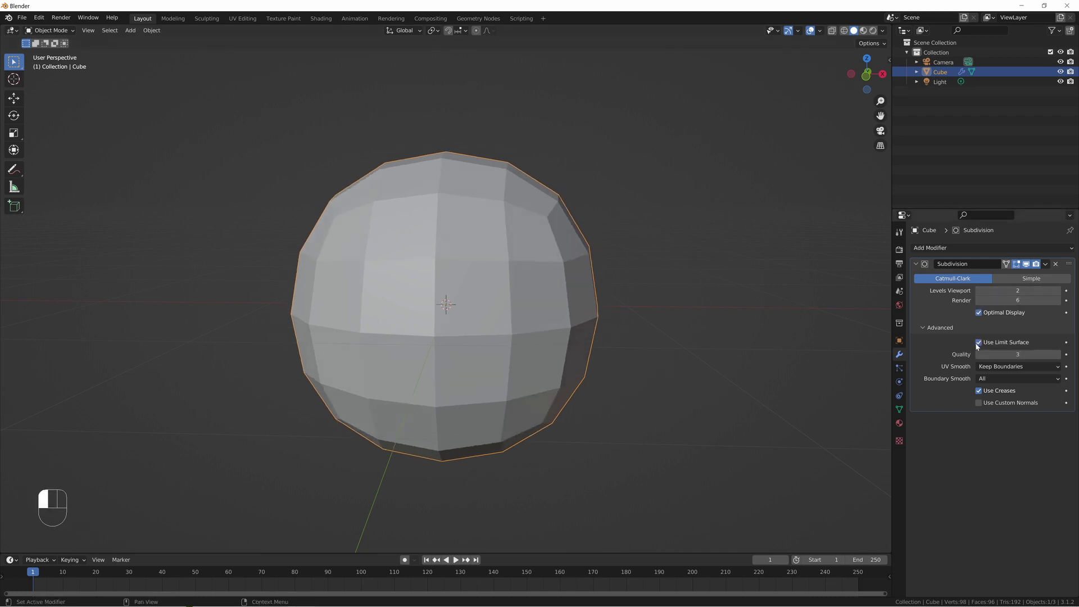
pyautogui.click(978, 342)
pyautogui.click(978, 342)
pyautogui.click(978, 343)
pyautogui.click(978, 342)
pyautogui.moveTo(486, 188); pyautogui.dragTo(492, 204, button='middle')
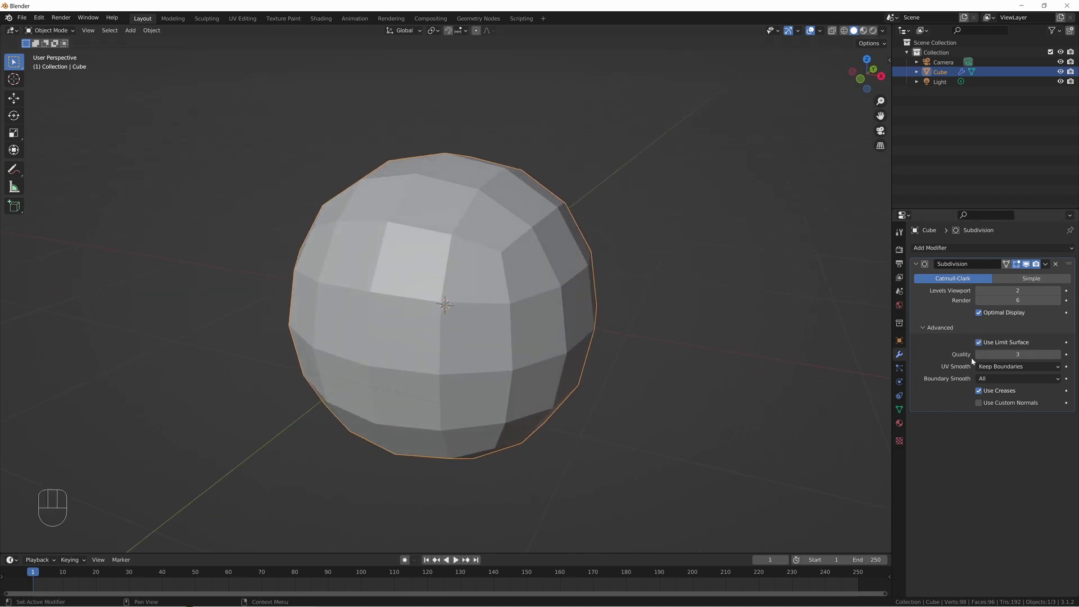
# Step: Lower the viewport level to 1, view the mesh from several angles, and disable Use Limit Surface
pyautogui.click(979, 291)
pyautogui.moveTo(773, 328); pyautogui.dragTo(558, 306, button='middle')
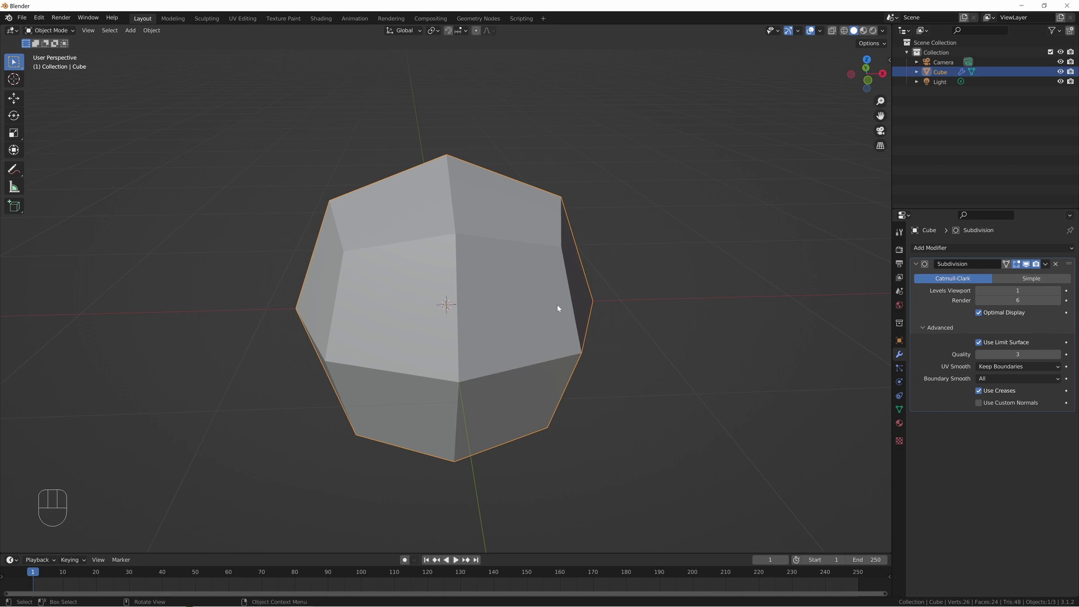
pyautogui.moveTo(593, 258); pyautogui.dragTo(349, 224, button='middle')
pyautogui.click(979, 342)
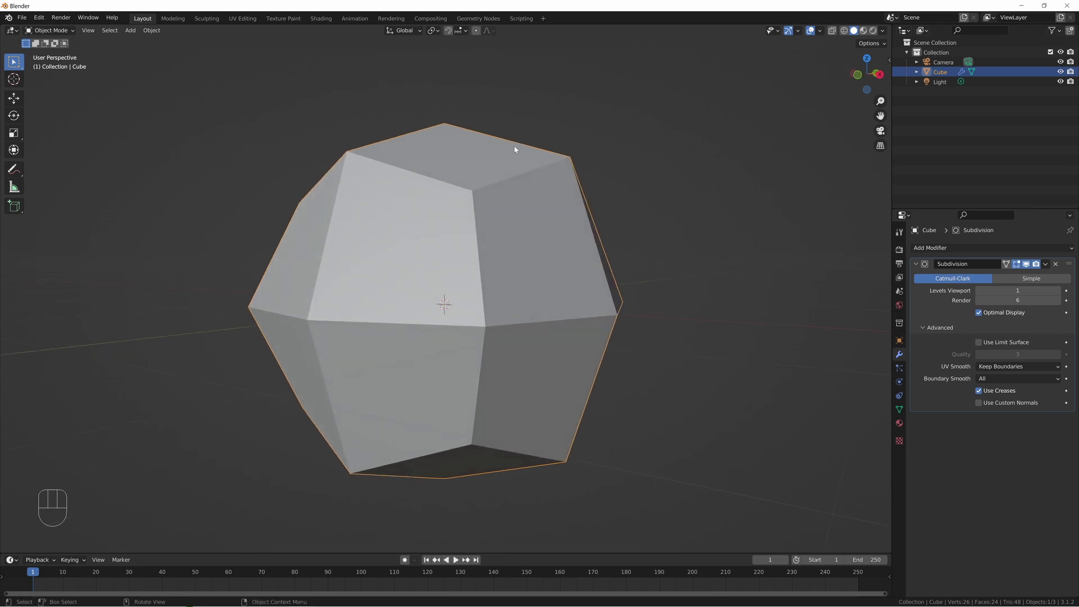
# Step: Annotate a line along the mesh's upper-right outline, then enable Use Limit Surface to compare the outlines
pyautogui.hotkey('shift', 'space')
pyautogui.press('d')
pyautogui.moveTo(452, 125)
pyautogui.mouseDown()
pyautogui.moveTo(573, 153)
pyautogui.moveTo(615, 288)
pyautogui.mouseUp()
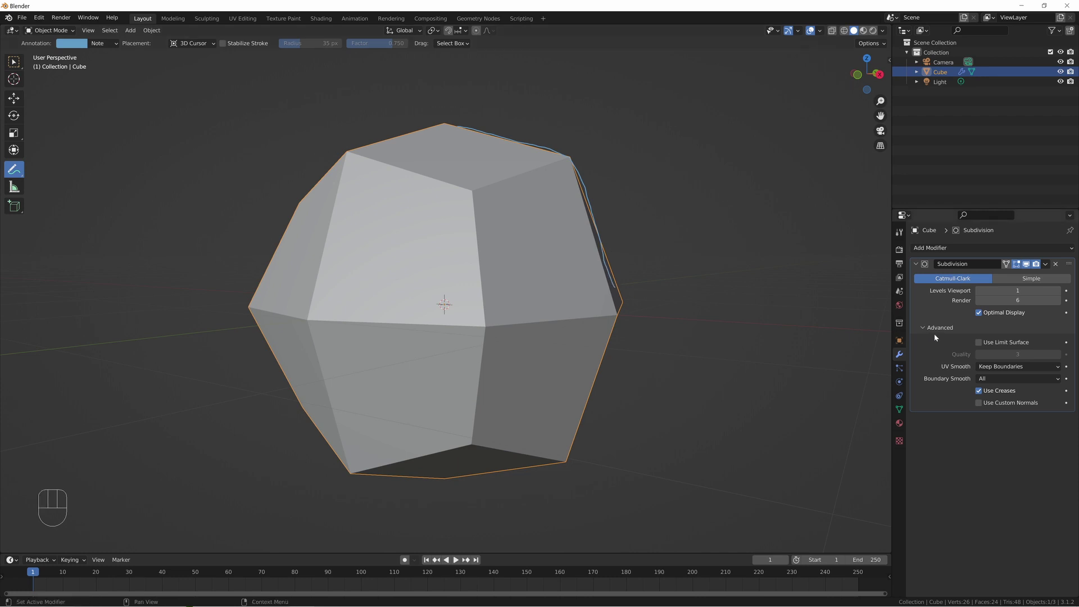
pyautogui.click(979, 342)
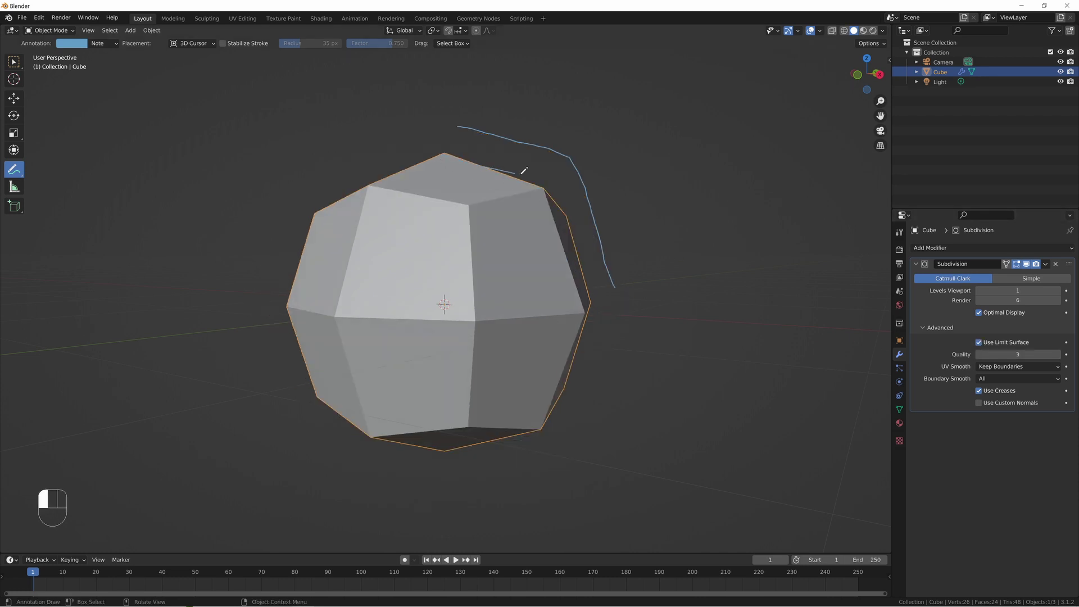
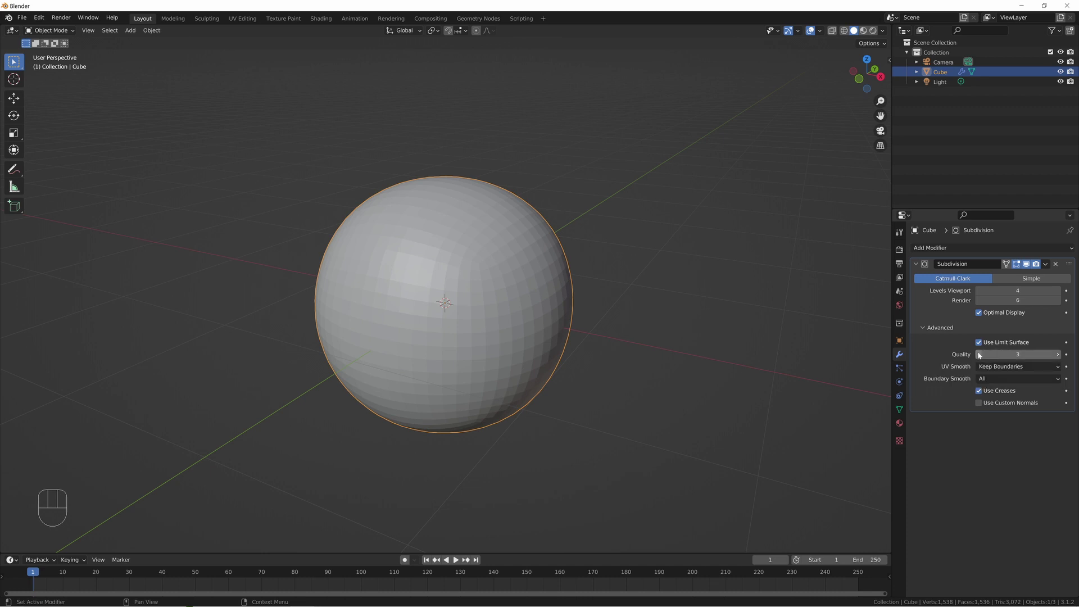
# Step: Try higher Quality values on the Subdivision modifier, then set it to 2 and inspect the sphere's faces up close
pyautogui.click(1059, 355)
pyautogui.click(1059, 355)
pyautogui.click(1059, 355)
pyautogui.click(1059, 355)
pyautogui.moveTo(1003, 357)
pyautogui.mouseDown()
pyautogui.moveTo(991, 358)
pyautogui.moveTo(1004, 360)
pyautogui.mouseUp()
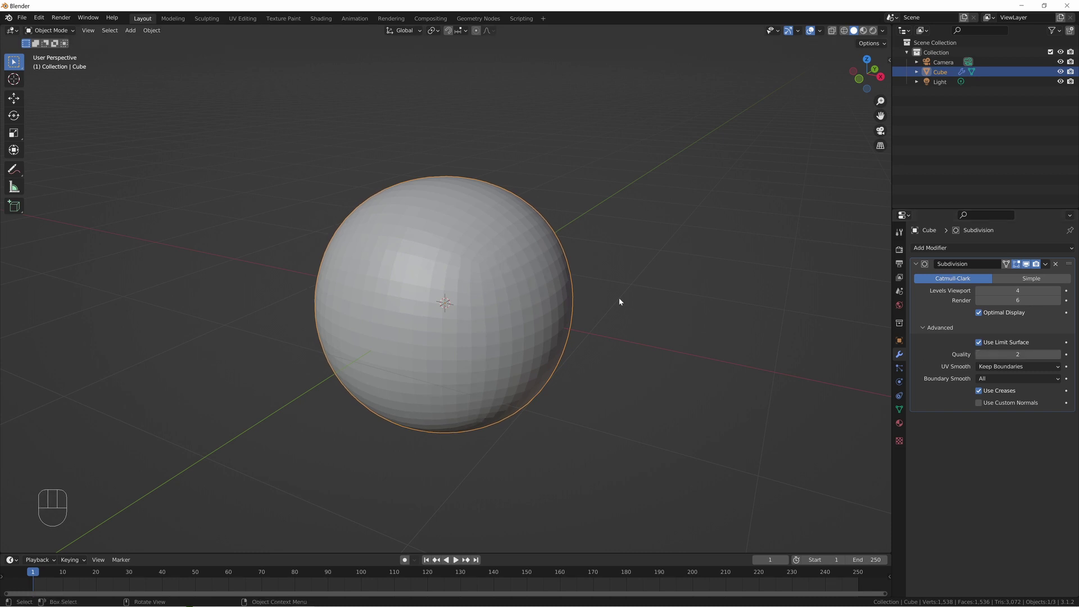
pyautogui.scroll(3, 506, 272)
pyautogui.scroll(3, 531, 269)
pyautogui.keyDown('shift'); pyautogui.moveTo(531, 269); pyautogui.dragTo(484, 330, button='middle'); pyautogui.keyUp('shift')
pyautogui.scroll(2, 538, 296)
pyautogui.keyDown('shift'); pyautogui.moveTo(538, 297); pyautogui.dragTo(512, 337, button='middle'); pyautogui.keyUp('shift')
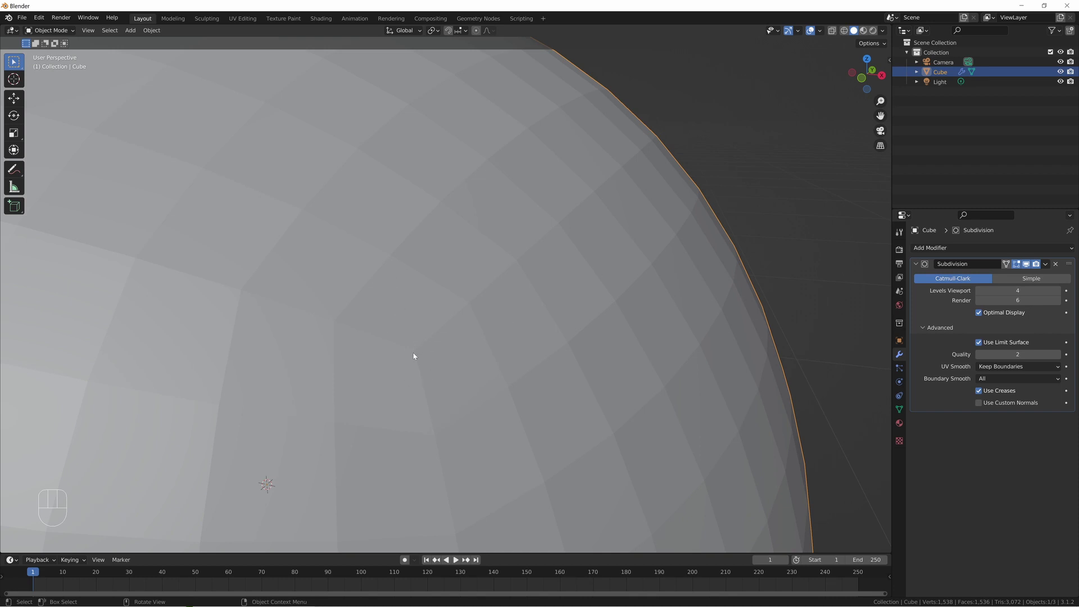
# Step: Switch the modifier's Quality between low values of 1 and 2 and a value of 5 to compare the faces
pyautogui.click(980, 355)
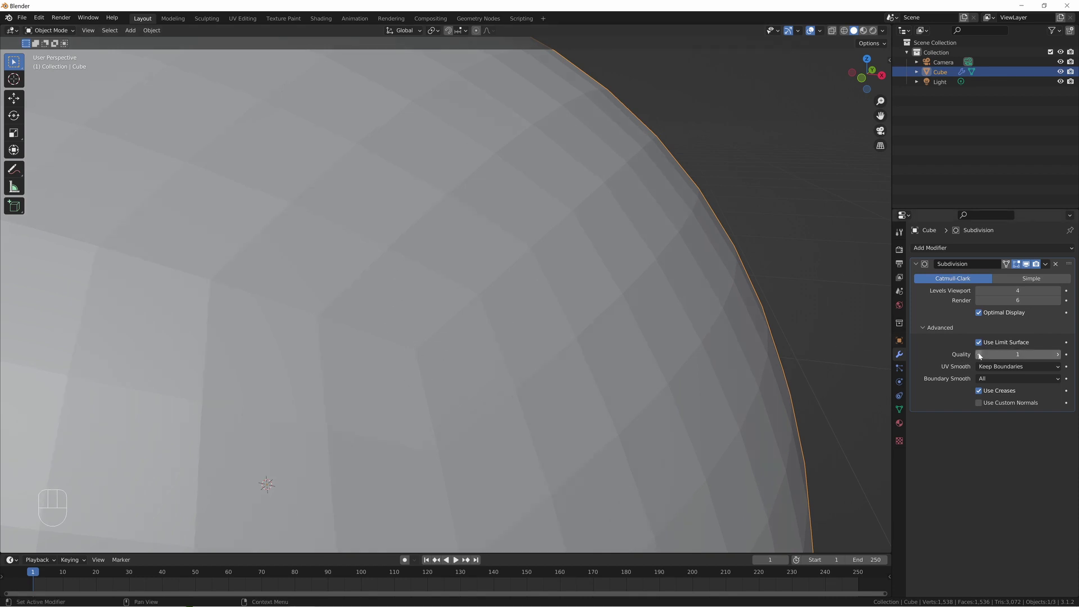
pyautogui.click(1057, 355)
pyautogui.click(1057, 354)
pyautogui.click(1058, 355)
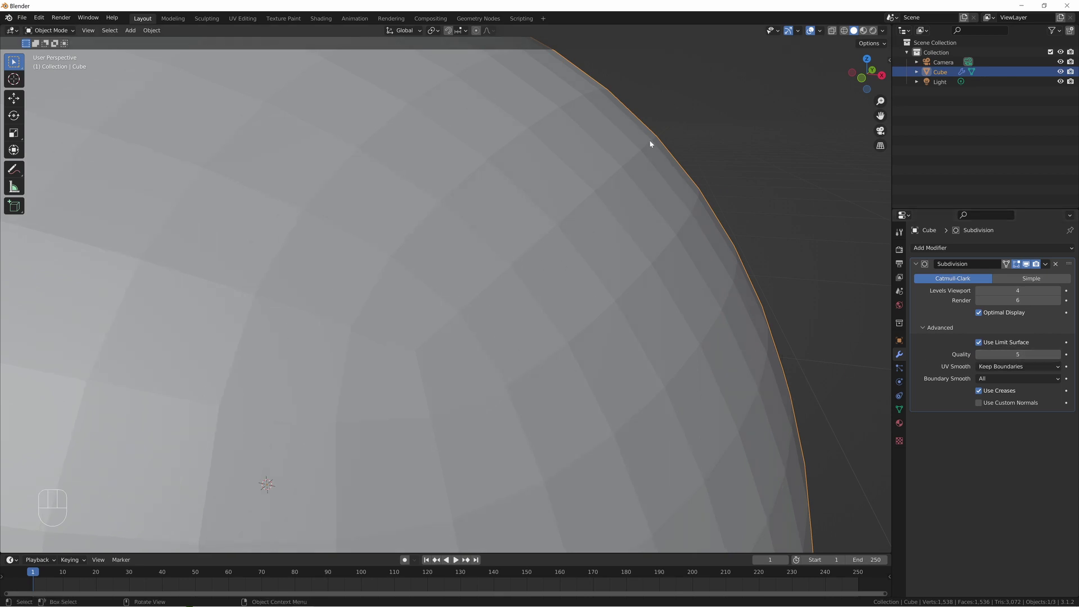
pyautogui.click(979, 354)
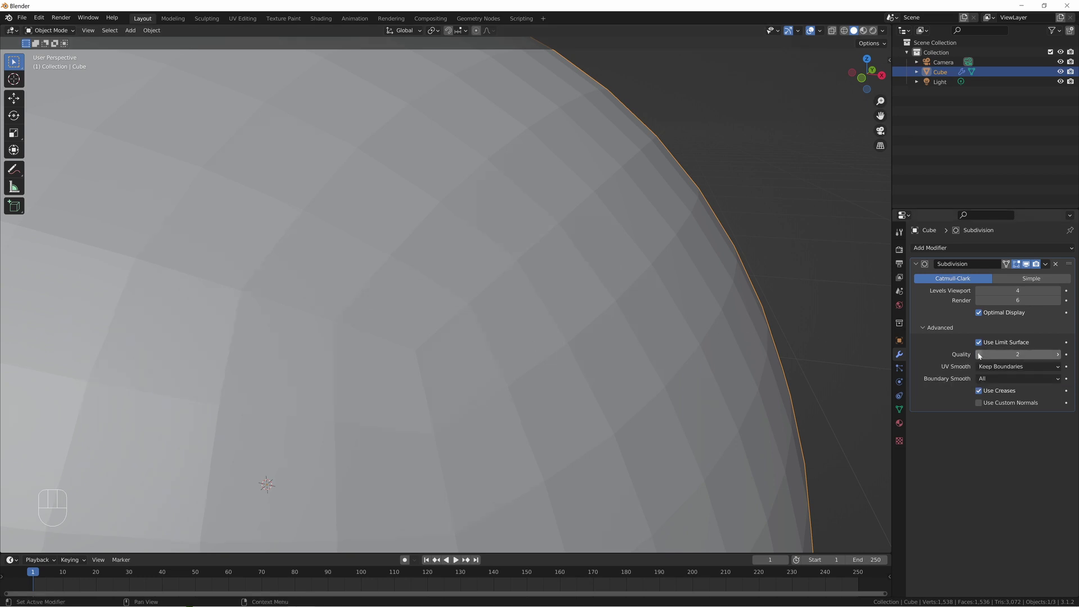
pyautogui.click(1059, 355)
pyautogui.click(1059, 354)
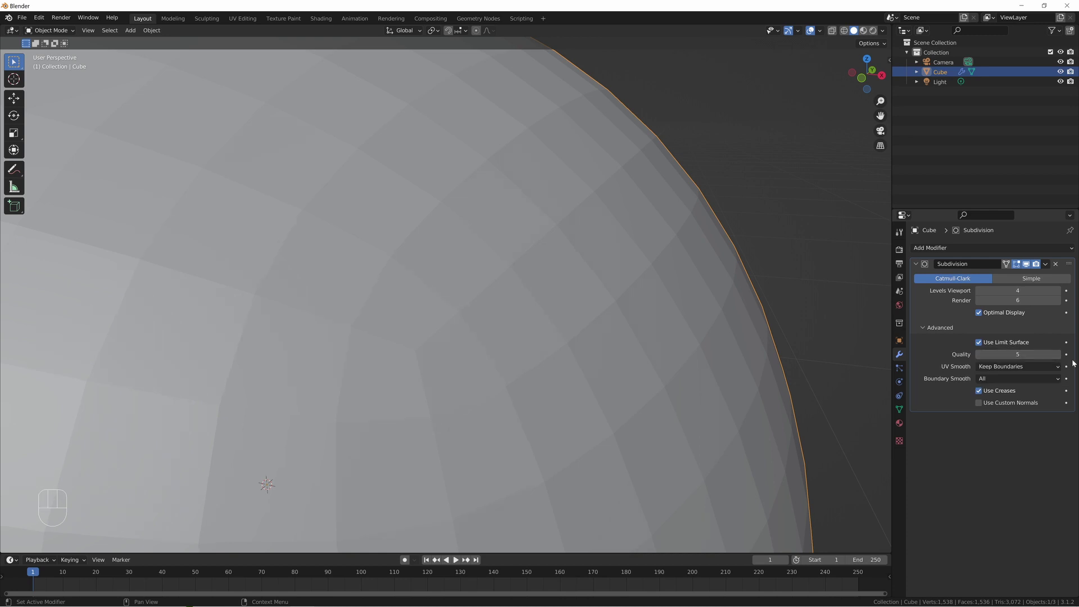
# Step: Lower the Quality to 1 and then raise it to 3 to compare the sphere close up and from farther away
pyautogui.press('shift')
pyautogui.keyDown('shift'); pyautogui.moveTo(475, 378); pyautogui.dragTo(537, 267, button='middle'); pyautogui.keyUp('shift')
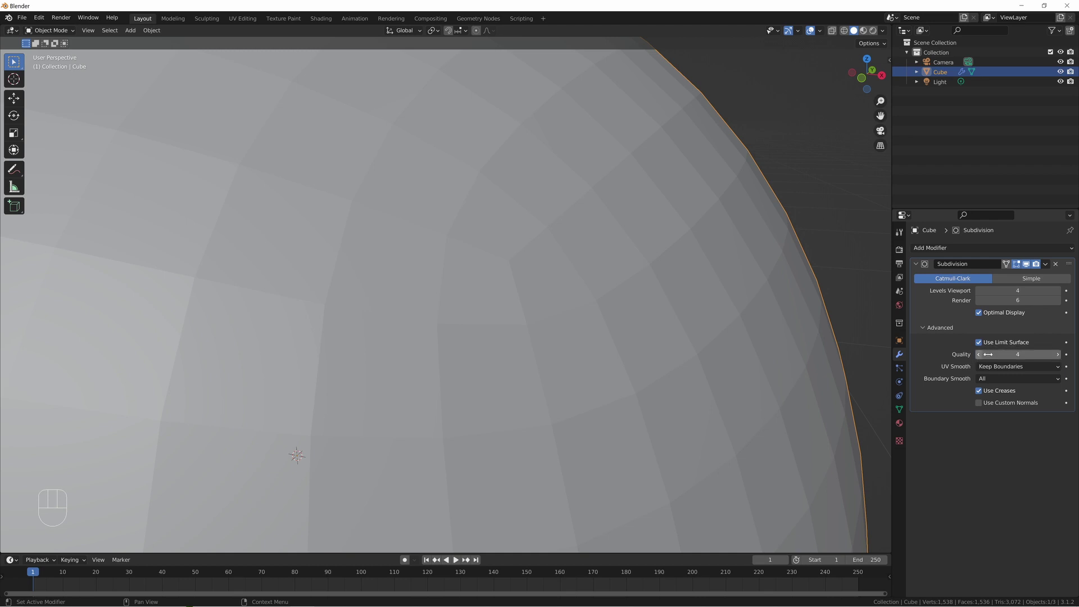
pyautogui.moveTo(1003, 355); pyautogui.dragTo(1013, 354)
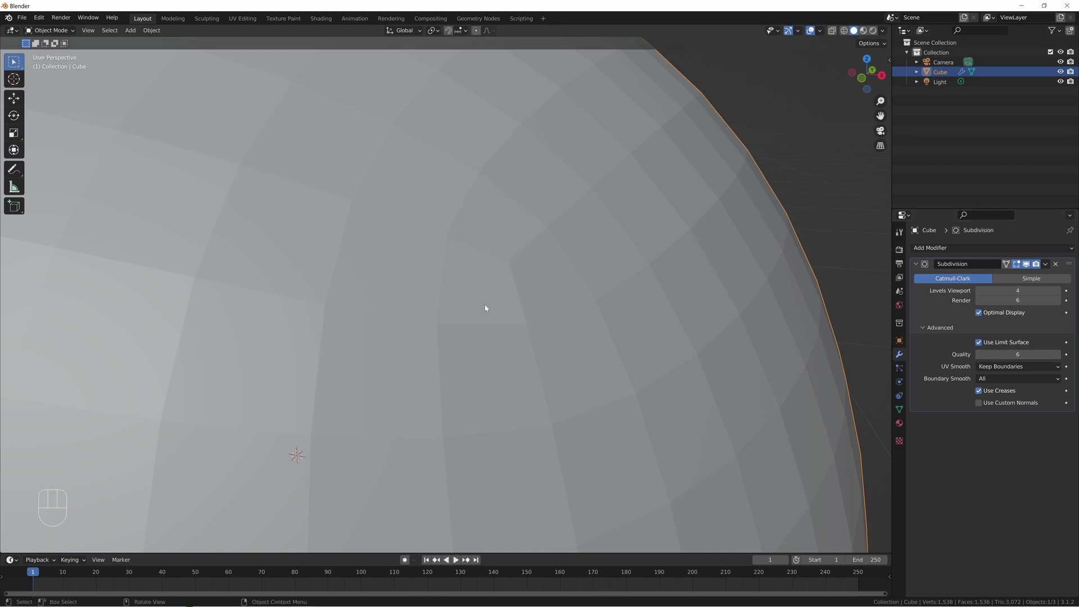
pyautogui.click(978, 355)
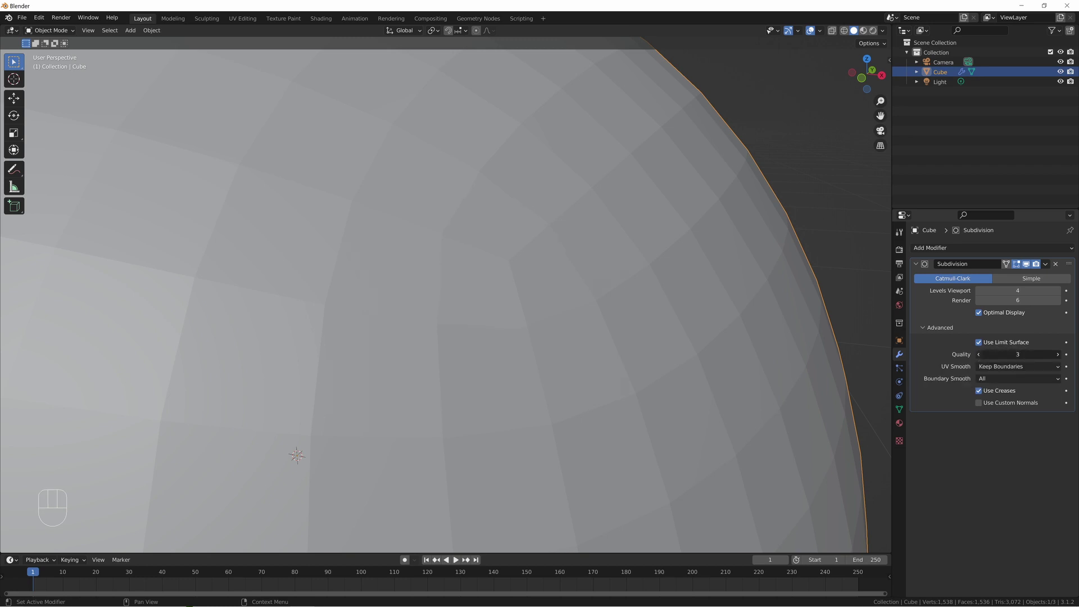
pyautogui.scroll(-5, 668, 322)
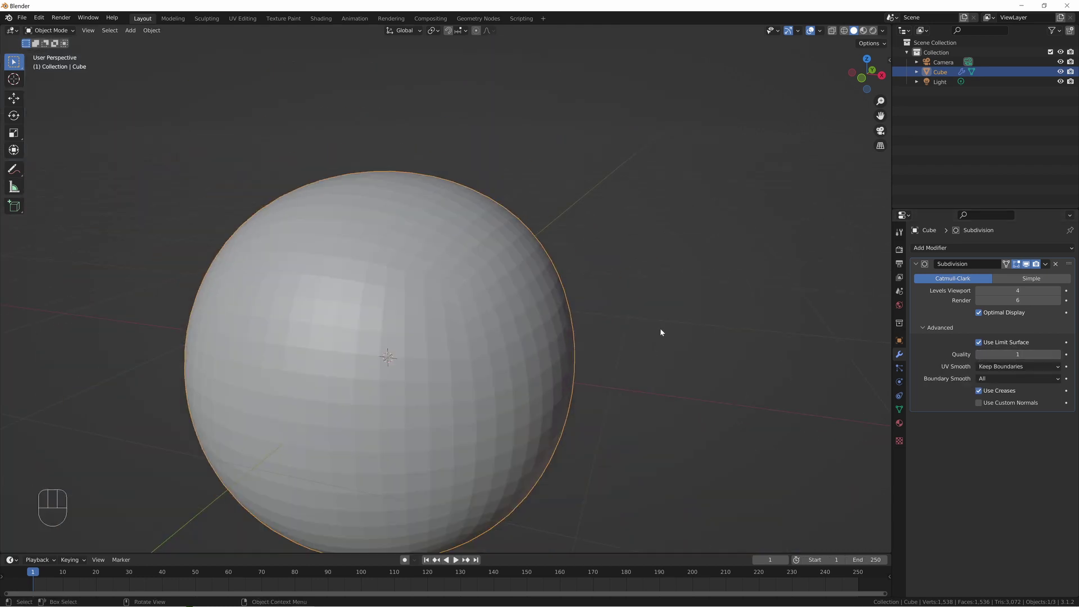
pyautogui.click(1057, 354)
pyautogui.click(1057, 354)
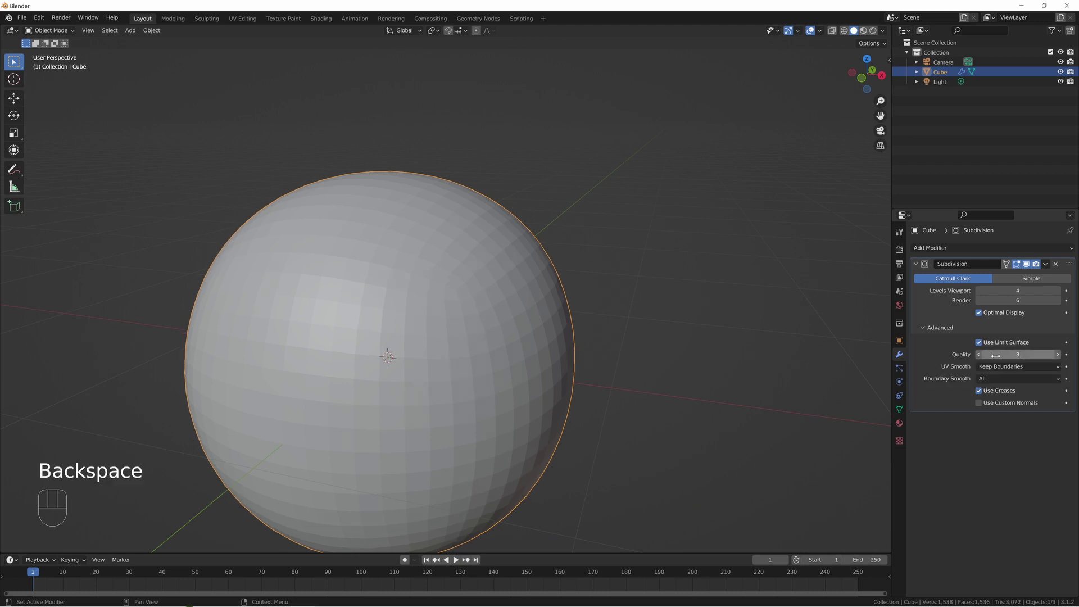
# Step: Reset the modifier's Quality to its default, then lower it to 2
pyautogui.press('BackSpace')
pyautogui.scroll(1, 456, 309)
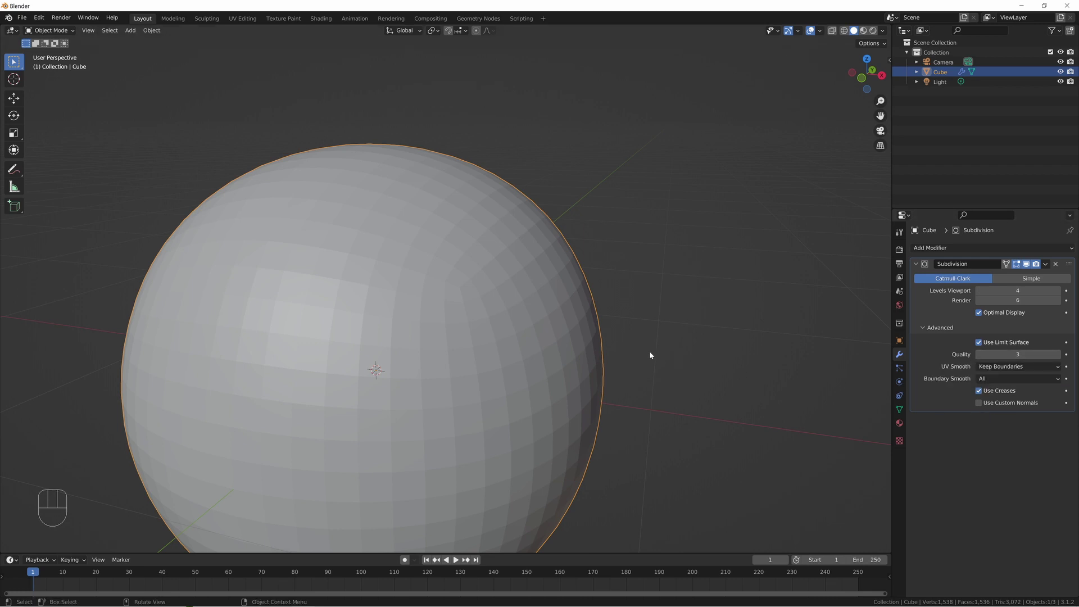
pyautogui.click(979, 354)
pyautogui.scroll(-5, 302, 259)
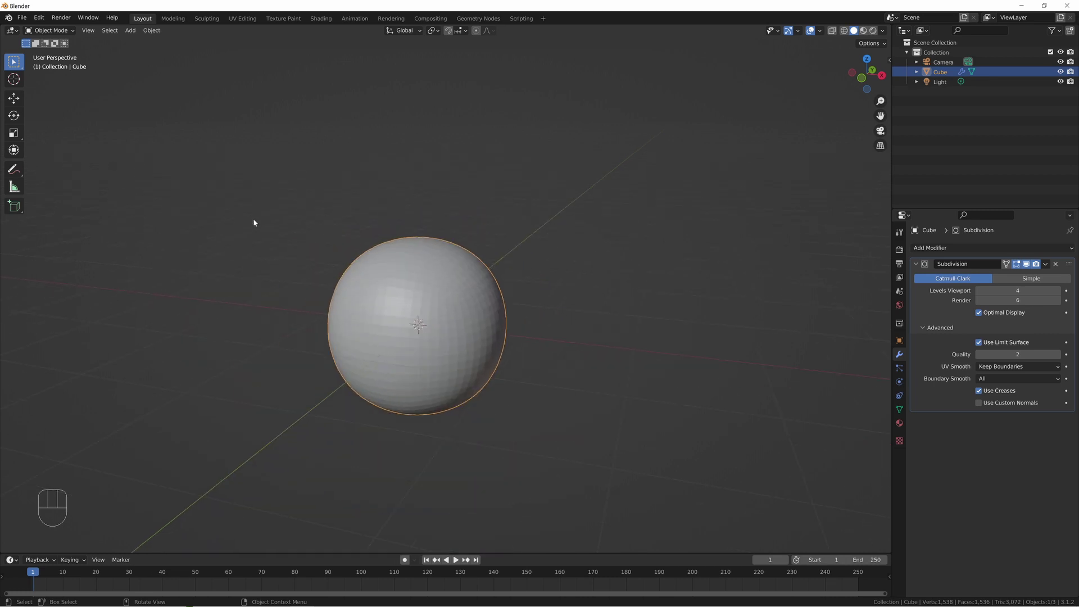
pyautogui.scroll(5, 515, 220)
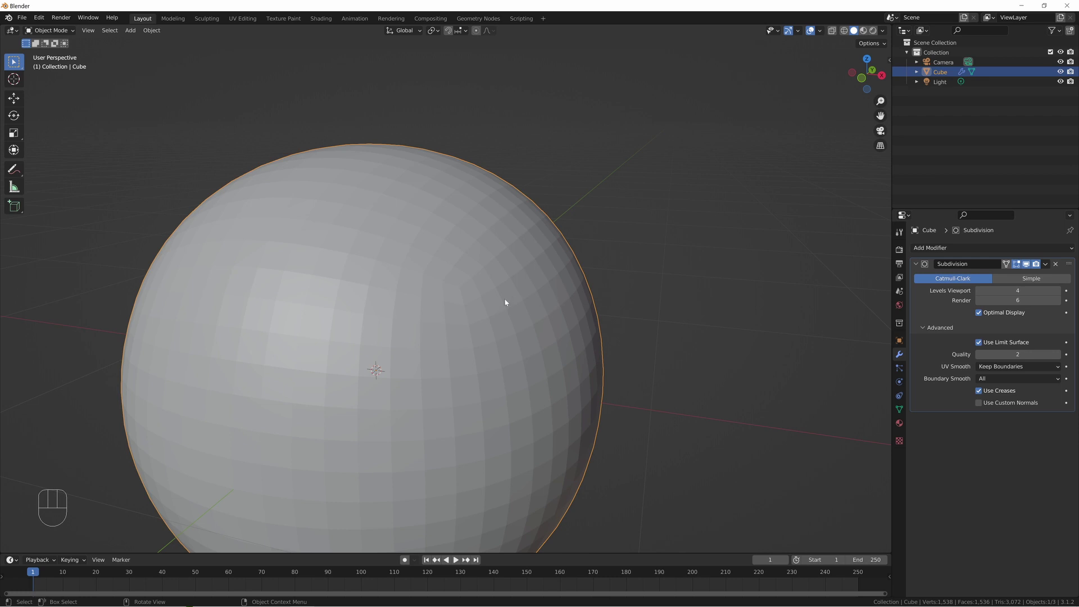
# Step: In Edit Mode, select the cube's top edge on the positive X side and set its Crease to 1.00
pyautogui.press('Tab')
pyautogui.scroll(-4, 503, 272)
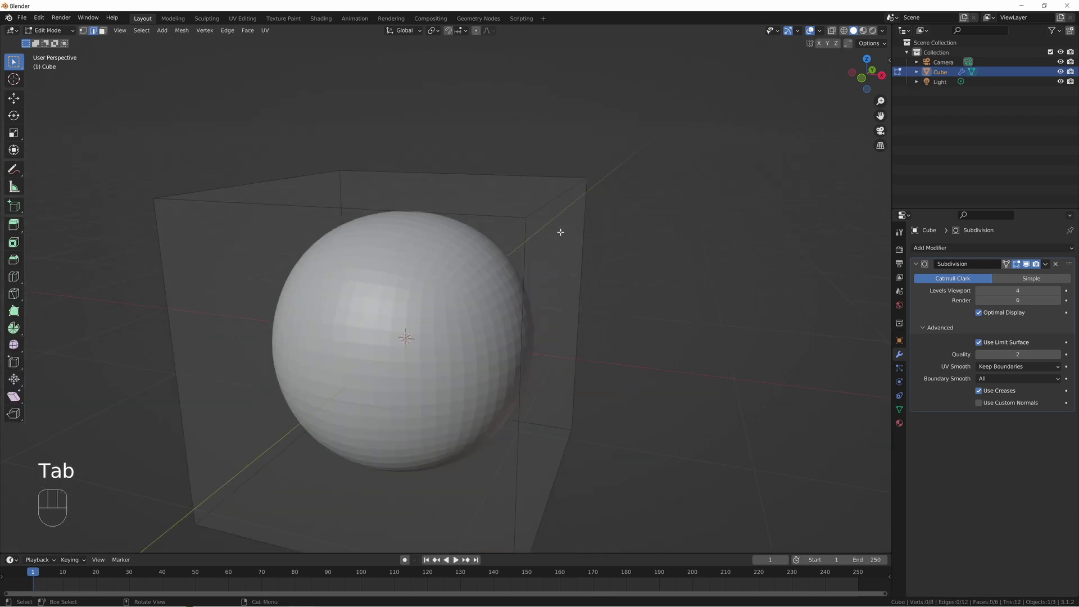
pyautogui.click(548, 202)
pyautogui.press('n')
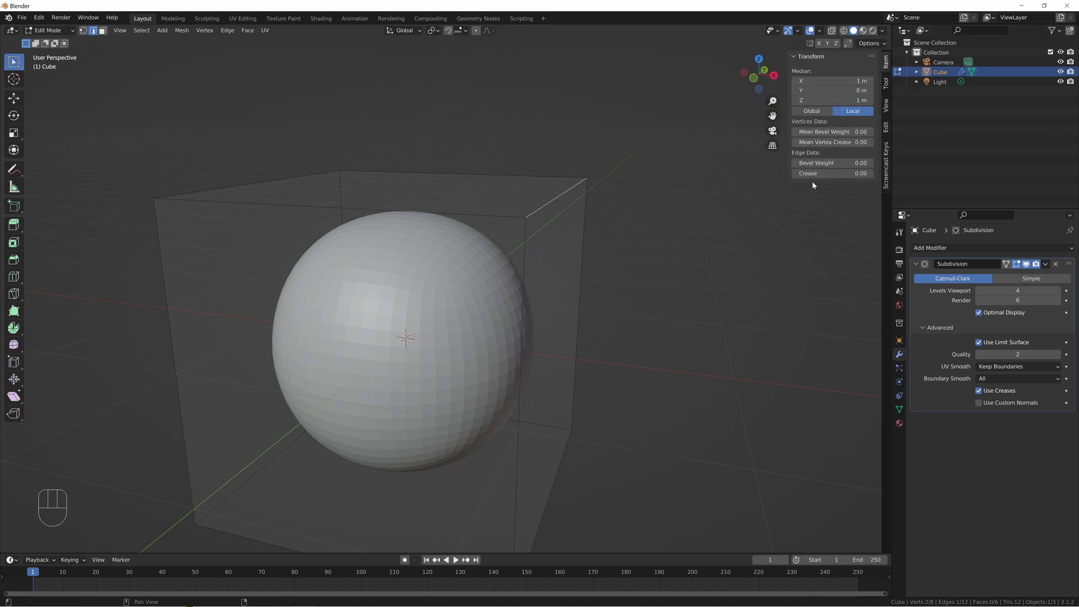
pyautogui.moveTo(836, 174); pyautogui.dragTo(906, 174)
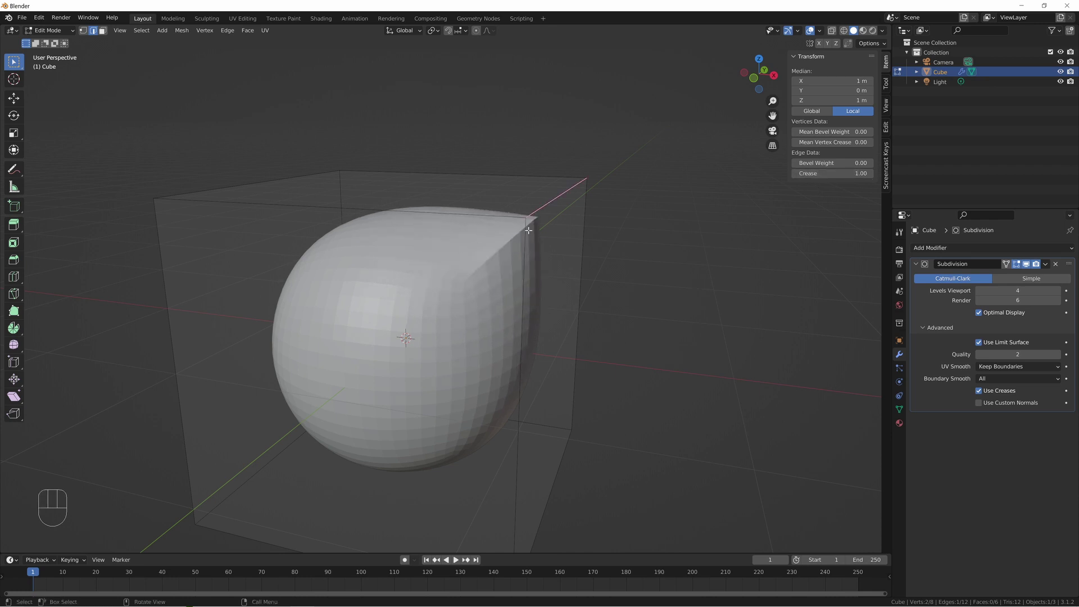
# Step: Inspect the creased edge, temporarily hiding the Subdivision modifier in the viewport to compare it with the original cube
pyautogui.moveTo(540, 213); pyautogui.dragTo(445, 273, button='middle')
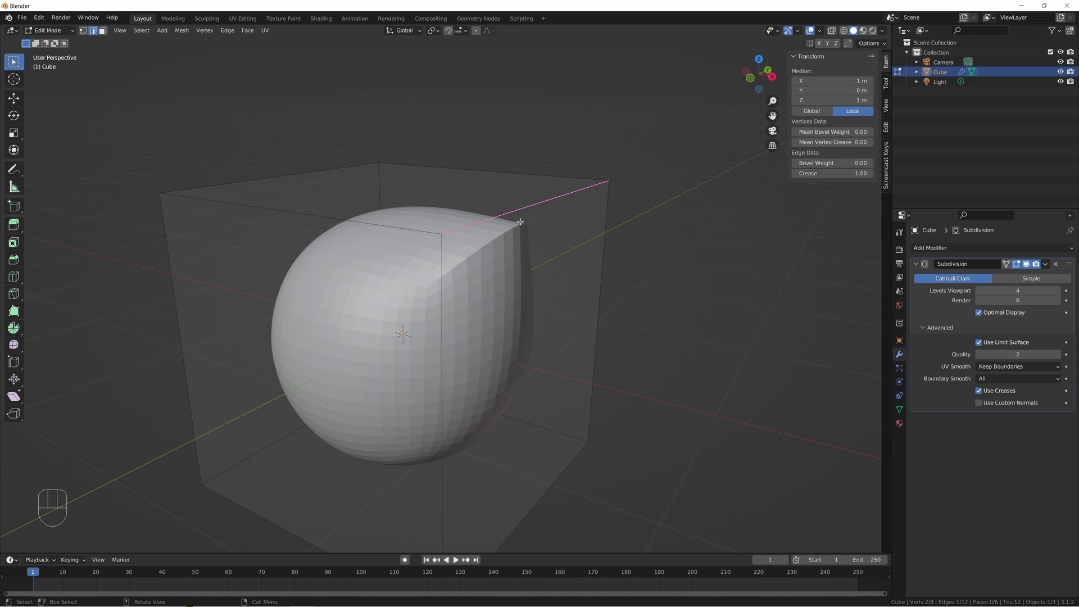
pyautogui.scroll(3, 455, 256)
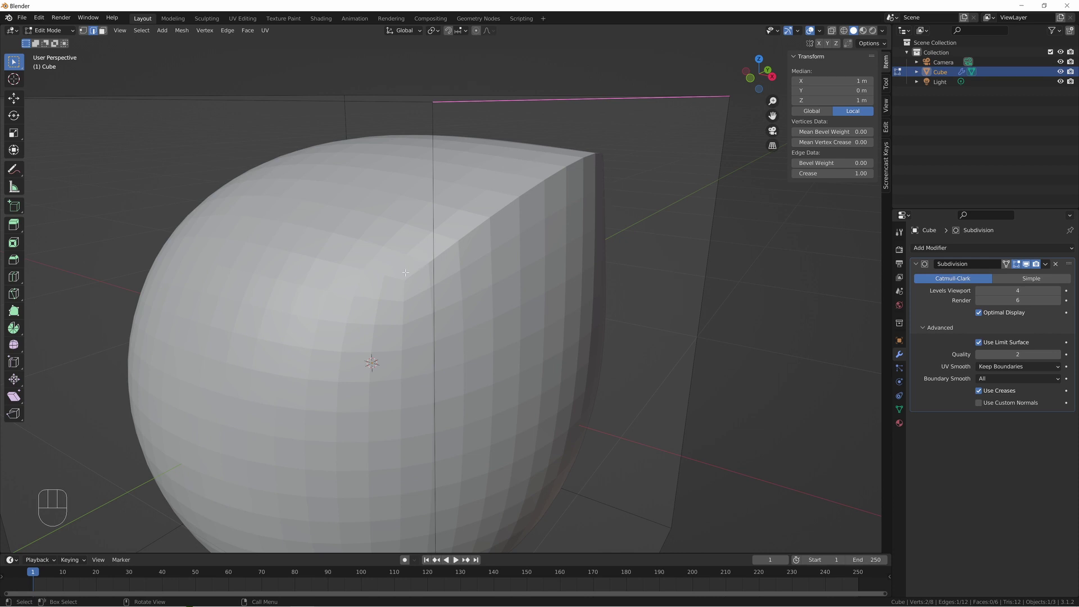
pyautogui.moveTo(407, 267); pyautogui.dragTo(568, 186, button='middle')
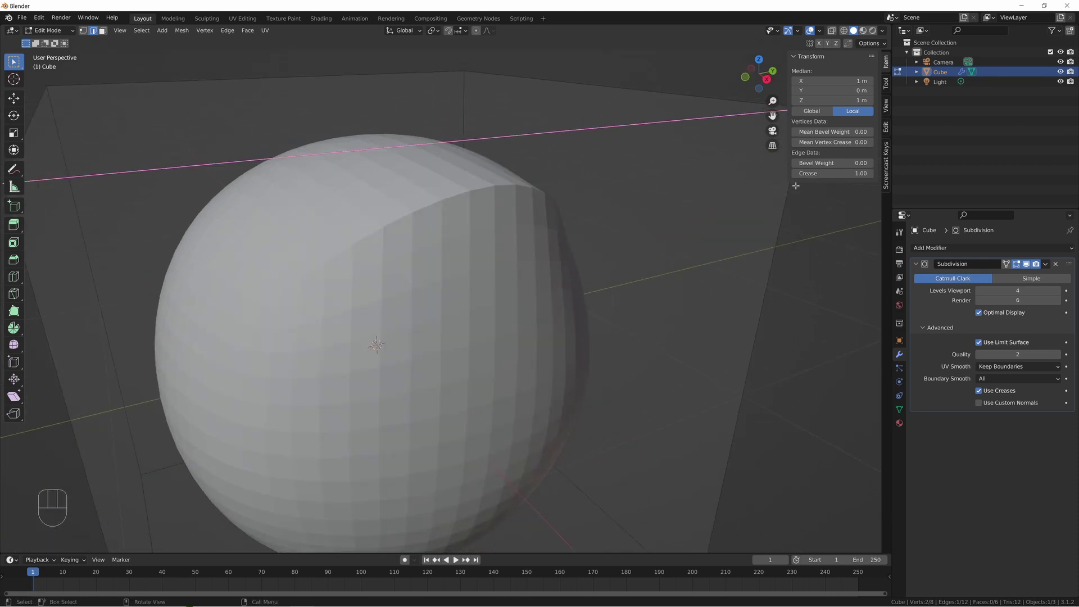
pyautogui.click(1016, 263)
pyautogui.scroll(-5, 308, 276)
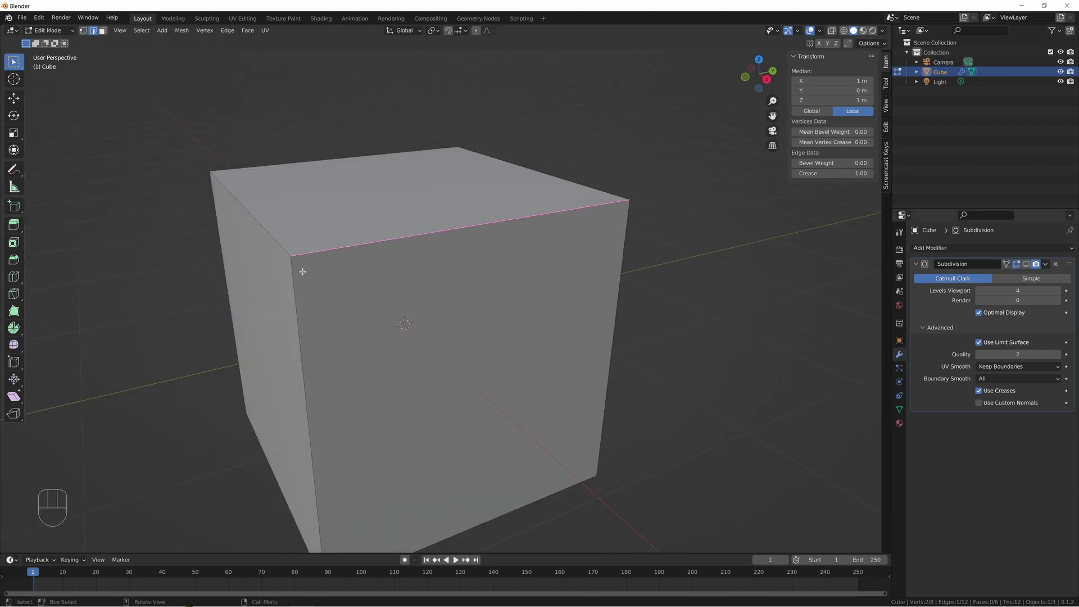
pyautogui.click(1026, 264)
pyautogui.scroll(4, 458, 236)
pyautogui.moveTo(458, 197); pyautogui.dragTo(443, 228, button='middle')
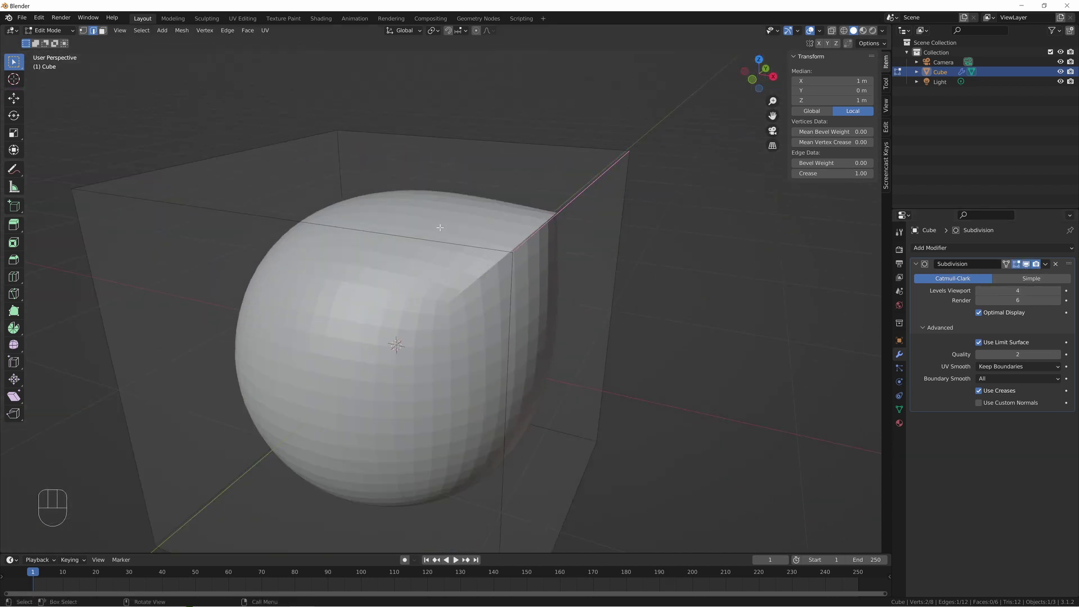
# Step: Crease the cube's adjoining front top edge, then set the Crease of the vertical edge at its far end to 0.41
pyautogui.click(372, 234)
pyautogui.moveTo(843, 173)
pyautogui.mouseDown()
pyautogui.moveTo(798, 173)
pyautogui.moveTo(848, 173)
pyautogui.mouseUp()
pyautogui.moveTo(313, 223); pyautogui.dragTo(462, 250, button='middle')
pyautogui.moveTo(583, 223); pyautogui.dragTo(476, 256, button='middle')
pyautogui.click(509, 265)
pyautogui.moveTo(830, 173); pyautogui.dragTo(869, 174)
pyautogui.moveTo(754, 210); pyautogui.dragTo(312, 281, button='middle')
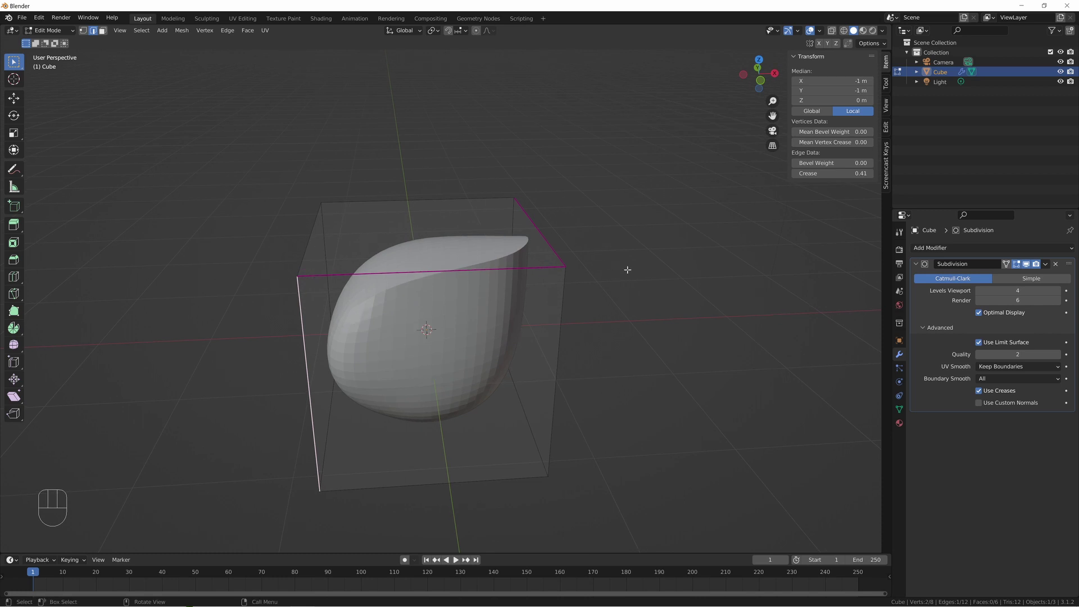
# Step: Select all of the cube's edges, give them a uniform partial crease, and return to Object Mode
pyautogui.press('BackSpace')
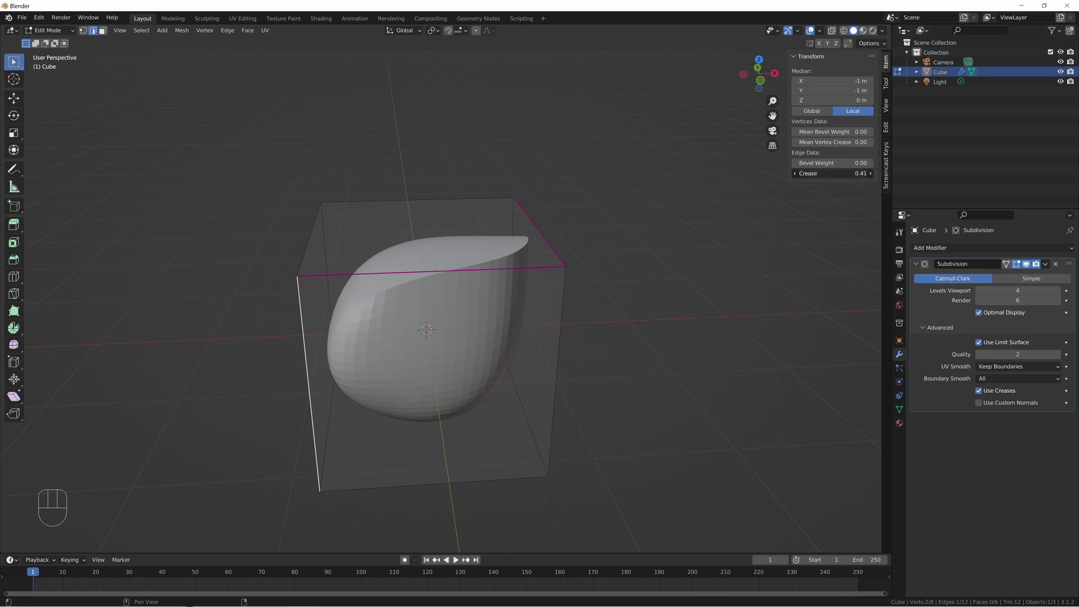
pyautogui.press('a')
pyautogui.moveTo(838, 173)
pyautogui.mouseDown()
pyautogui.moveTo(798, 174)
pyautogui.moveTo(860, 173)
pyautogui.mouseUp()
pyautogui.moveTo(610, 301); pyautogui.dragTo(470, 286, button='middle')
pyautogui.press('Tab')
# Step: Raise the Subdivision modifier's viewport level to 6 and view the rounded cube
pyautogui.moveTo(380, 336); pyautogui.dragTo(403, 322, button='middle')
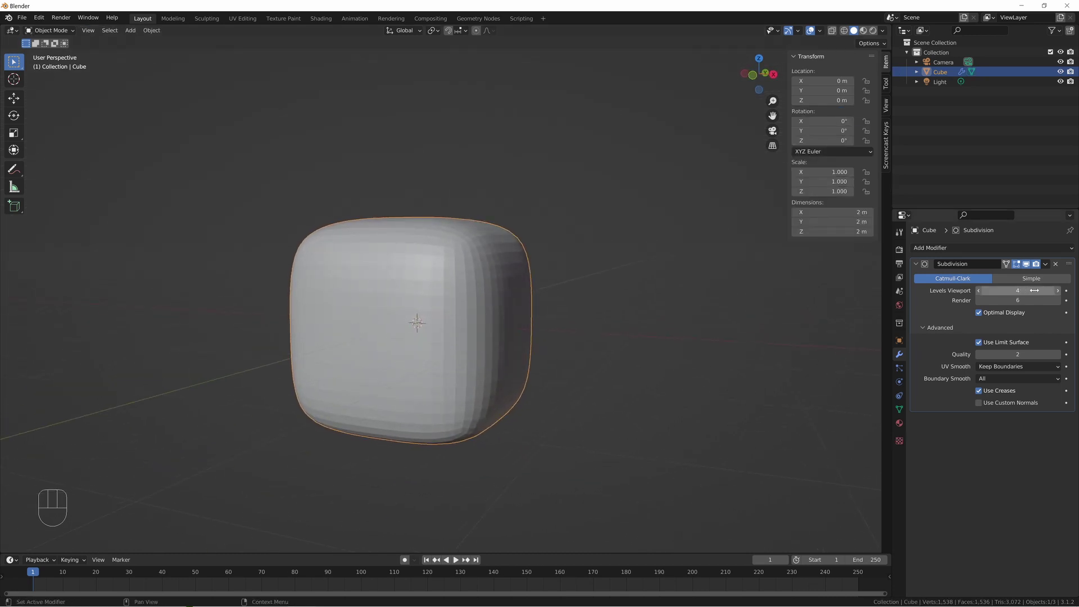
pyautogui.click(1057, 291)
pyautogui.click(1058, 291)
pyautogui.moveTo(405, 274); pyautogui.dragTo(463, 348, button='middle')
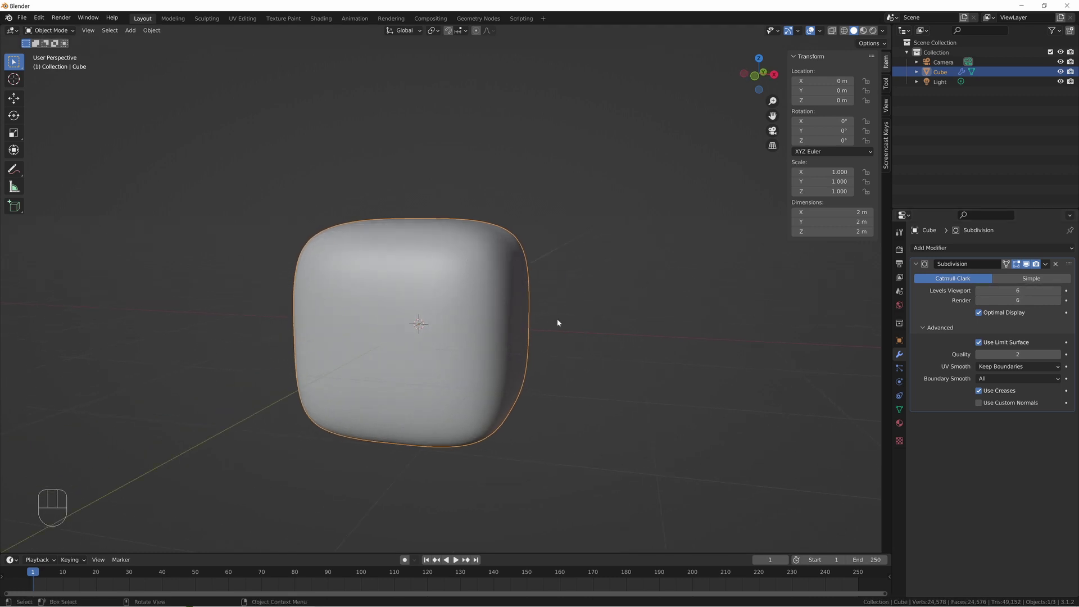
# Step: In Edit Mode, clear the crease on all edges, then set the Mean Crease of two adjacent top edges to 1.00
pyautogui.press('Tab')
pyautogui.moveTo(838, 175); pyautogui.dragTo(816, 175)
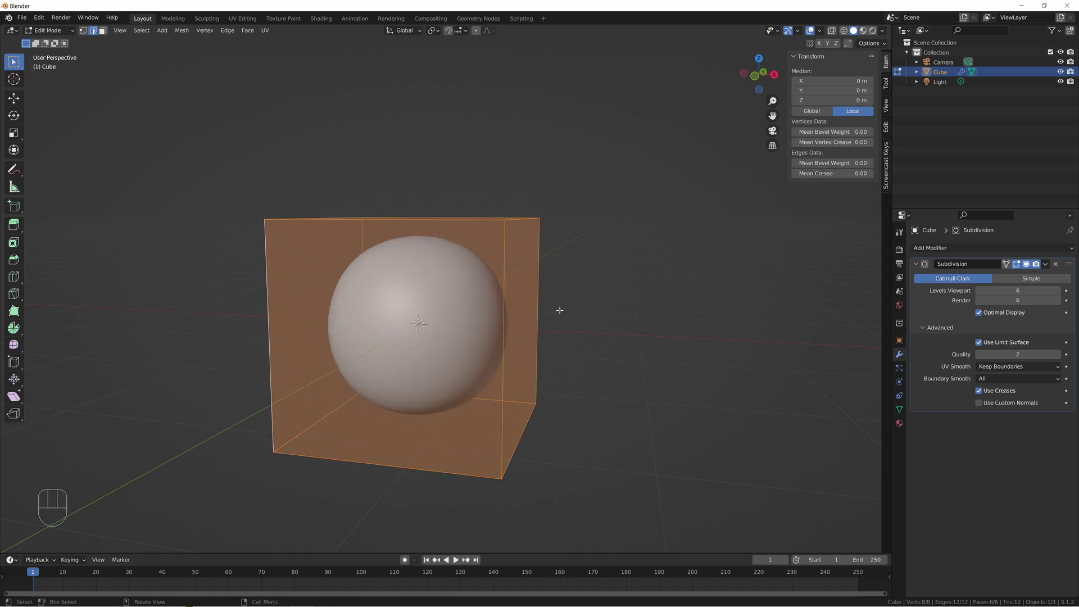
pyautogui.scroll(1, 597, 315)
pyautogui.moveTo(487, 234); pyautogui.dragTo(509, 257, button='middle')
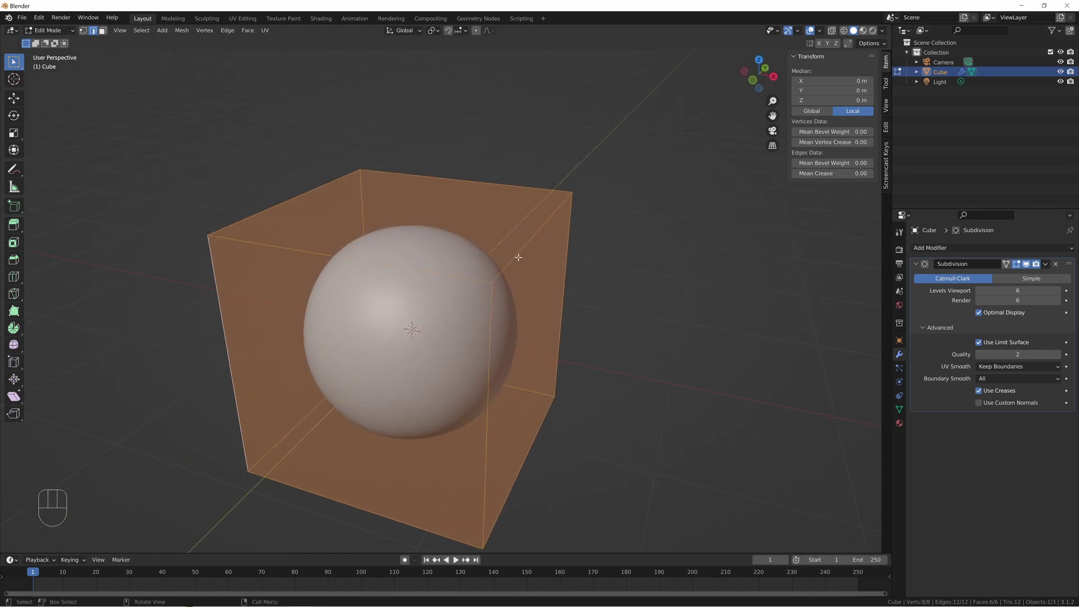
pyautogui.click(447, 275)
pyautogui.keyDown('shift'); pyautogui.click(447, 275); pyautogui.keyUp('shift')
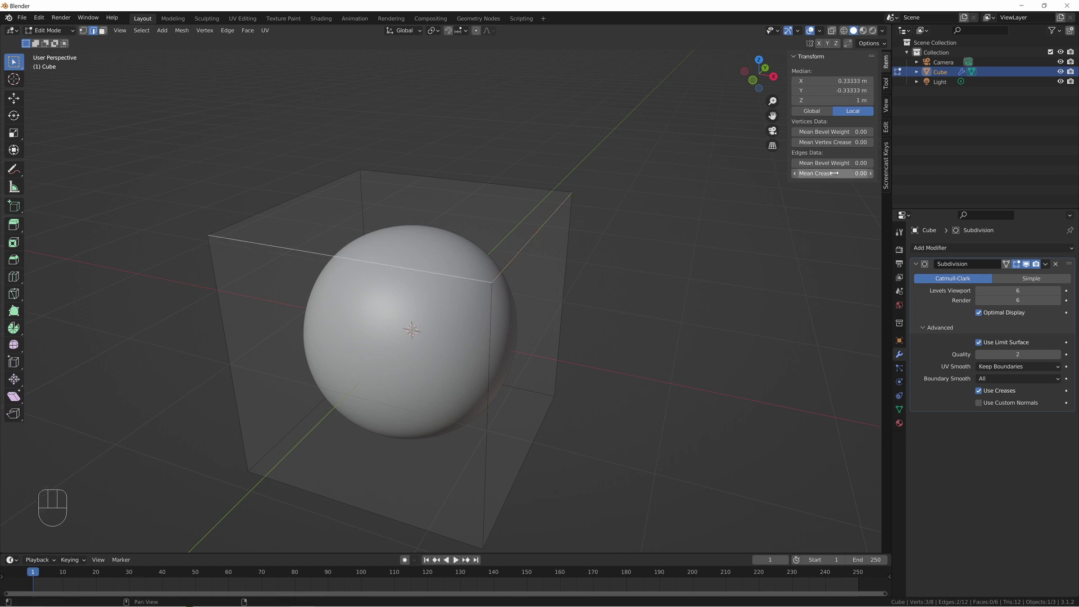
pyautogui.moveTo(834, 173); pyautogui.dragTo(877, 173)
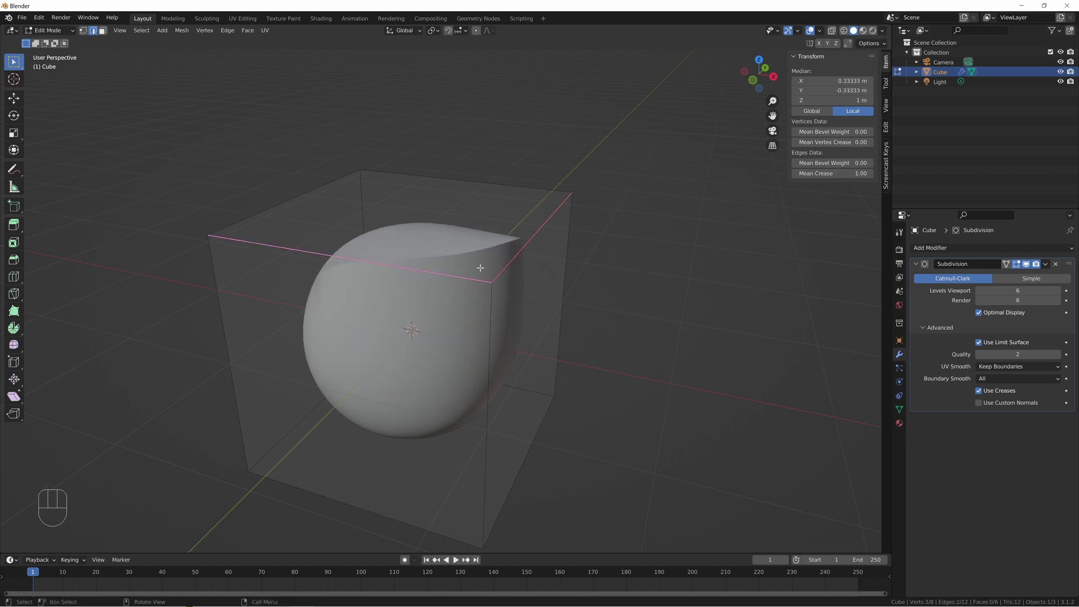
# Step: Set the Mean Crease of the two selected top edges to 0.99
pyautogui.scroll(2, 441, 276)
pyautogui.doubleClick(832, 174)
pyautogui.write('0.9')
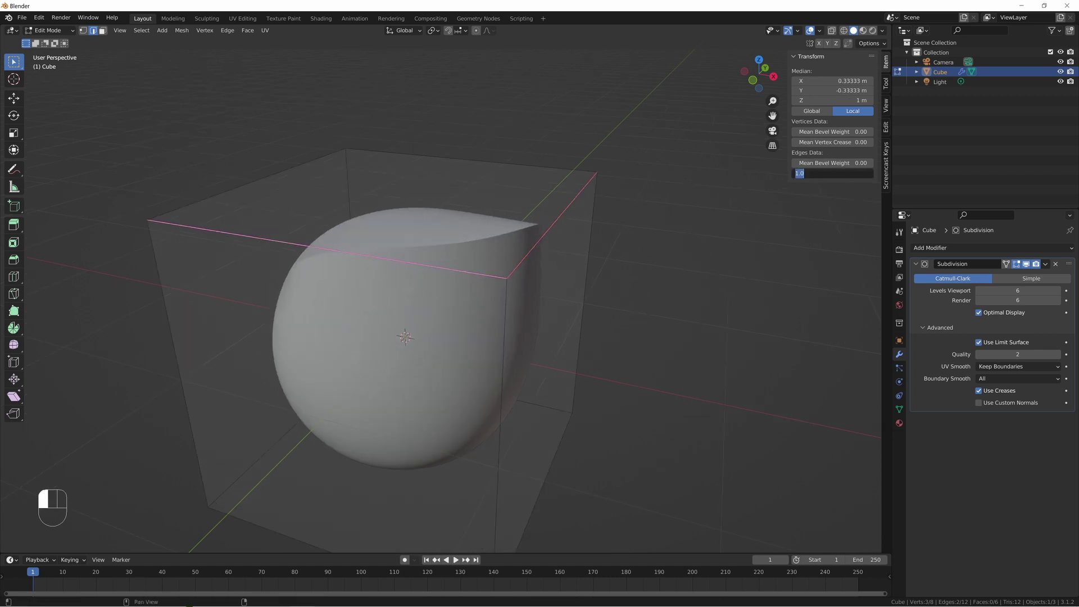
pyautogui.write('9')
pyautogui.press('Return')
pyautogui.moveTo(509, 251); pyautogui.dragTo(511, 246, button='middle')
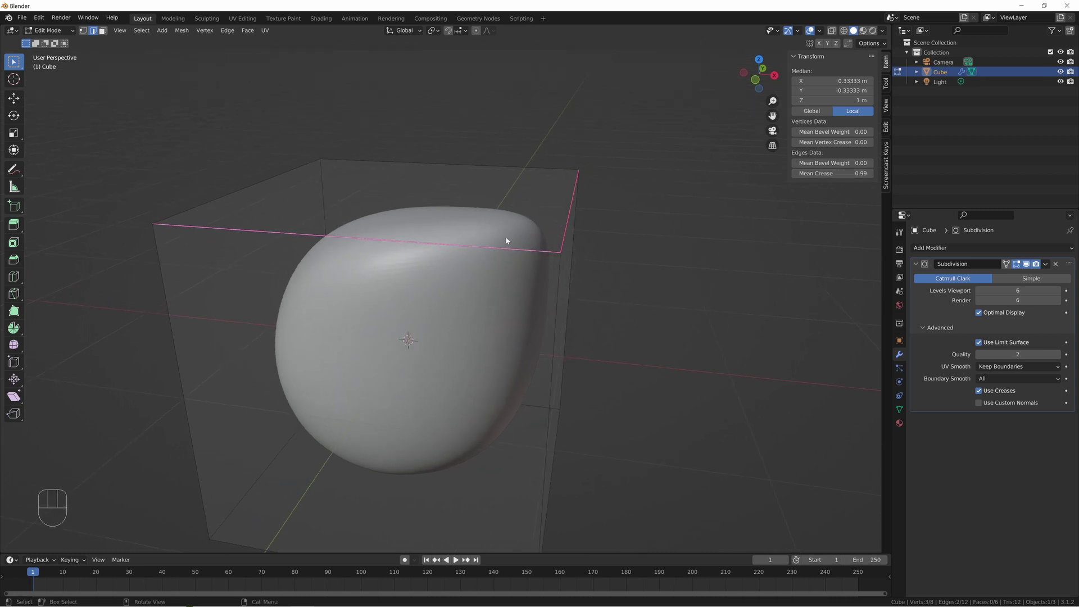
# Step: Lower the modifier's Quality to 1, then raise it stepwise to 6 to compare the shape along the creased edges
pyautogui.click(978, 354)
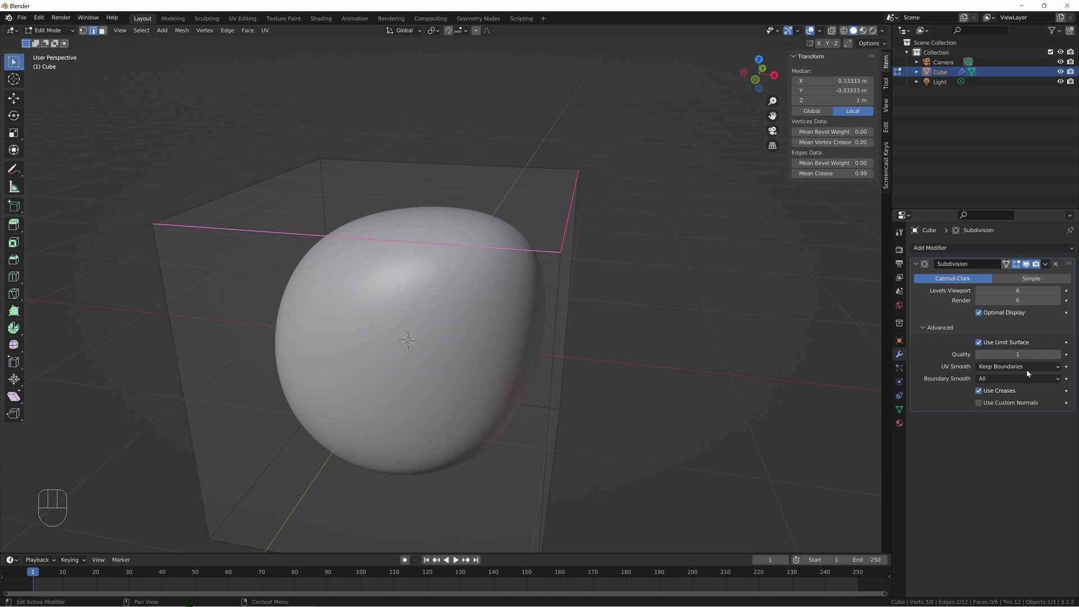
pyautogui.click(1058, 354)
pyautogui.moveTo(494, 264); pyautogui.dragTo(441, 216, button='middle')
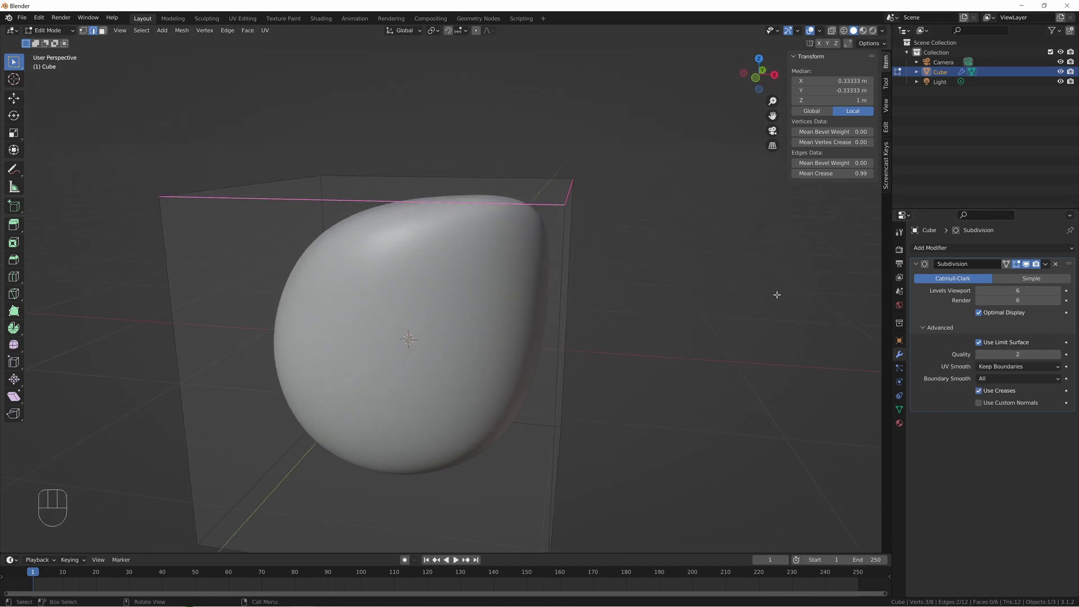
pyautogui.click(1058, 354)
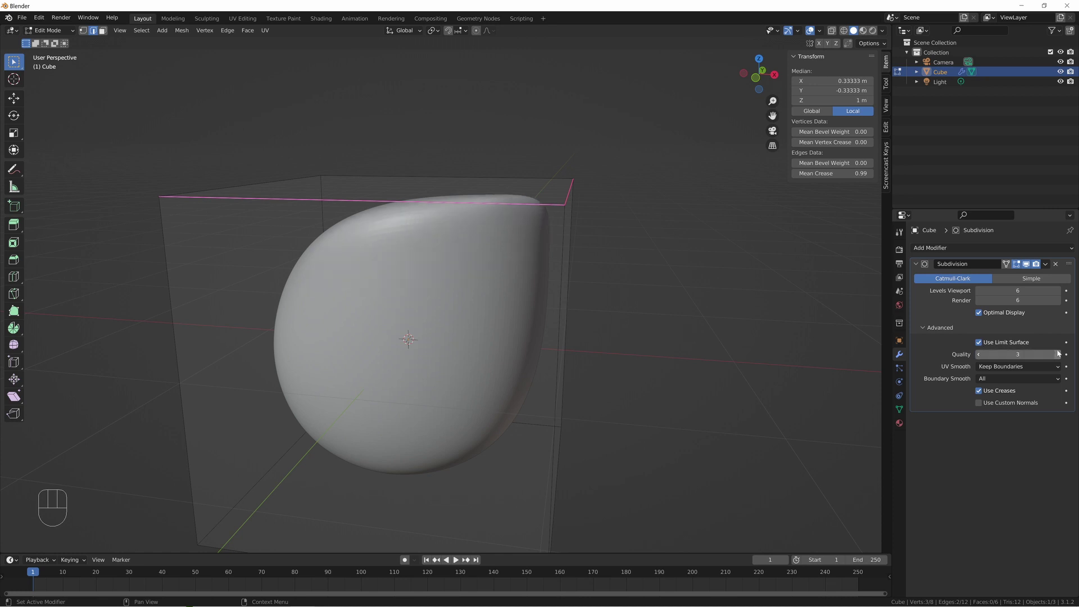
pyautogui.click(1058, 354)
pyautogui.click(1058, 354)
pyautogui.click(1059, 354)
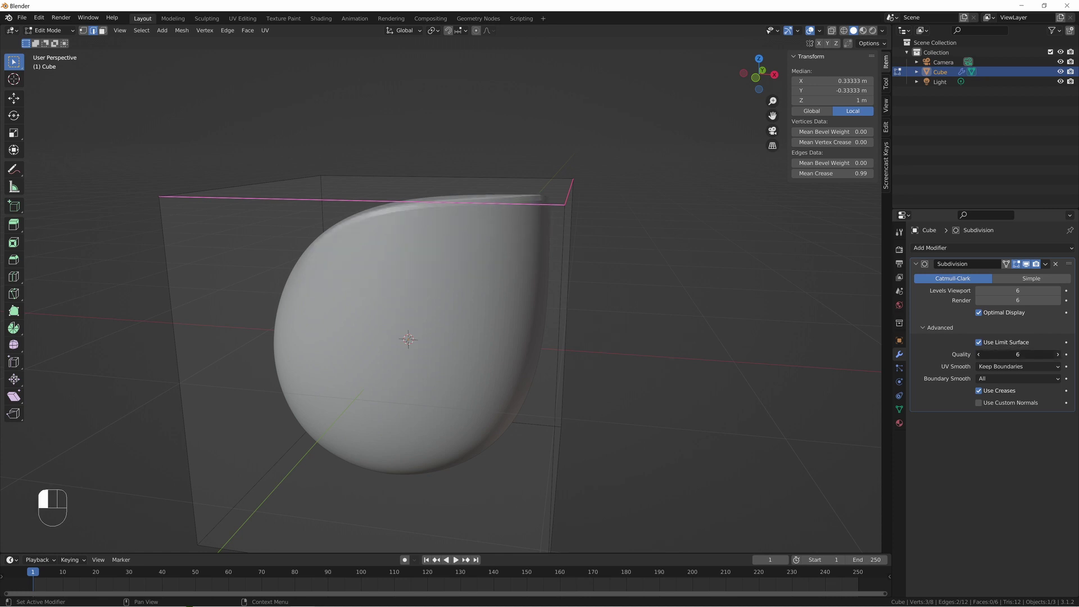
pyautogui.moveTo(494, 215); pyautogui.dragTo(418, 194, button='middle')
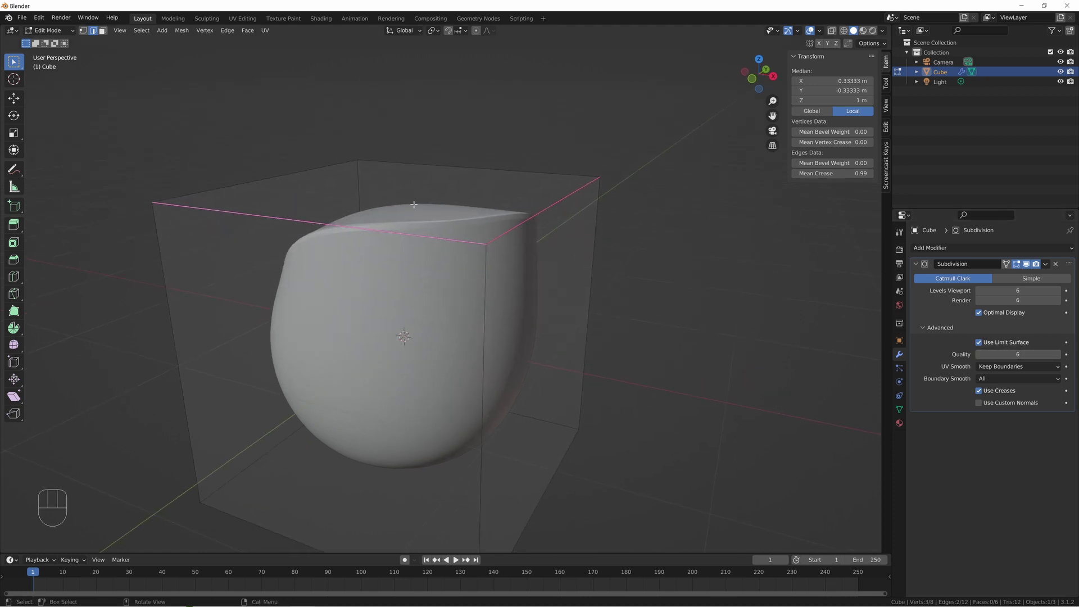
# Step: Switch the Subdivision modifier's Quality between 5 and 6, ending at 5, to compare the corner of the creased edges up close
pyautogui.click(979, 354)
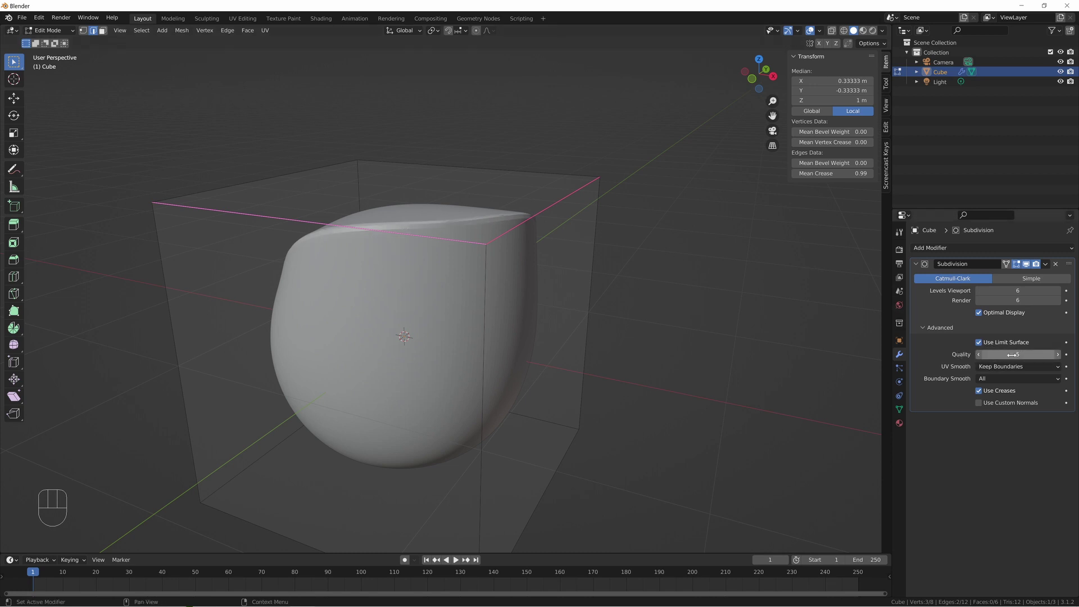
pyautogui.scroll(2, 494, 236)
pyautogui.keyDown('shift'); pyautogui.moveTo(494, 236); pyautogui.dragTo(496, 279, button='middle'); pyautogui.keyUp('shift')
pyautogui.moveTo(495, 278); pyautogui.dragTo(507, 285, button='middle')
pyautogui.scroll(2, 507, 285)
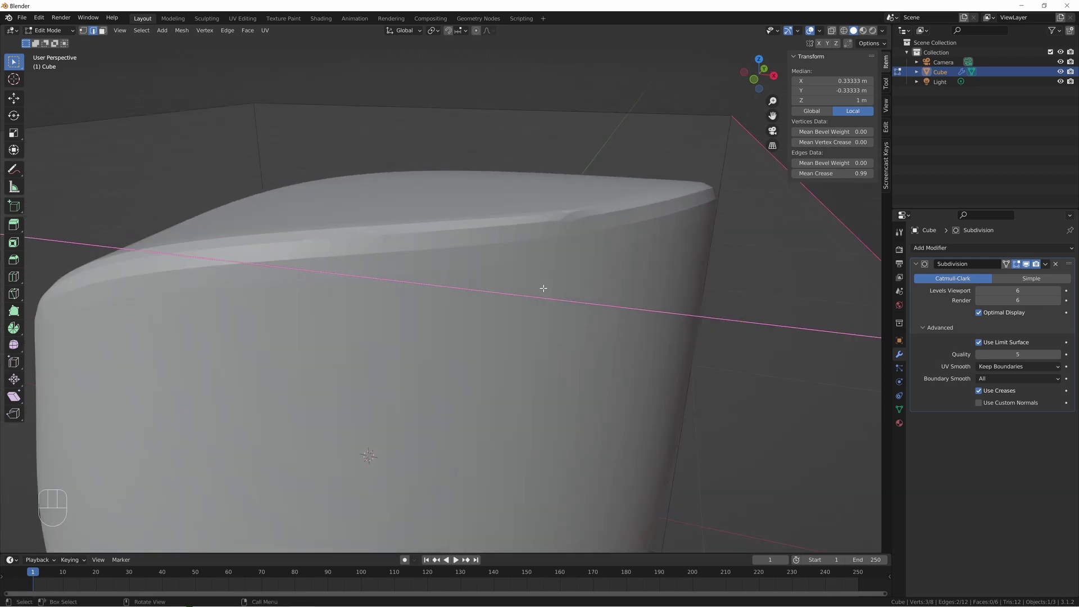
pyautogui.click(1058, 354)
pyautogui.click(979, 354)
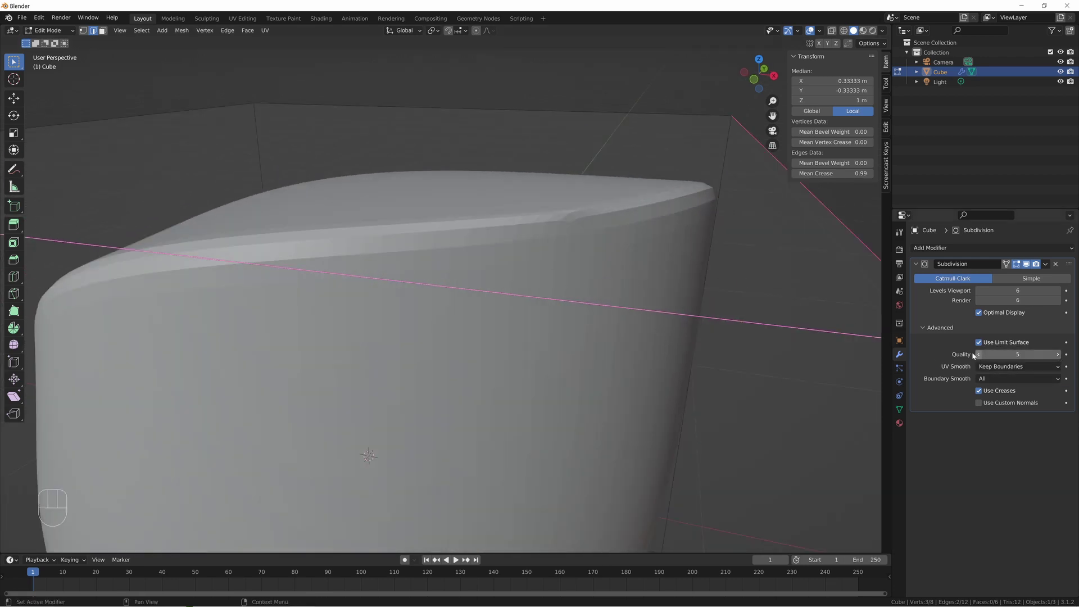
# Step: Set the Mean Crease of the two selected top edges to 0.50
pyautogui.keyDown('shift'); pyautogui.moveTo(840, 173); pyautogui.dragTo(818, 173); pyautogui.keyUp('shift')
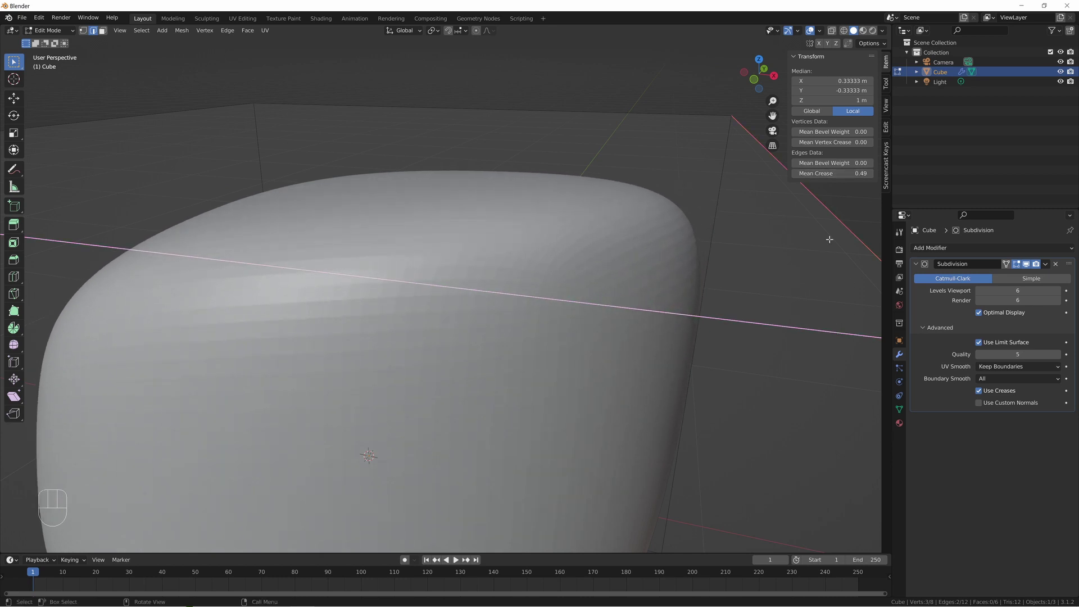
pyautogui.click(843, 173)
pyautogui.write('0.5')
pyautogui.press('Return')
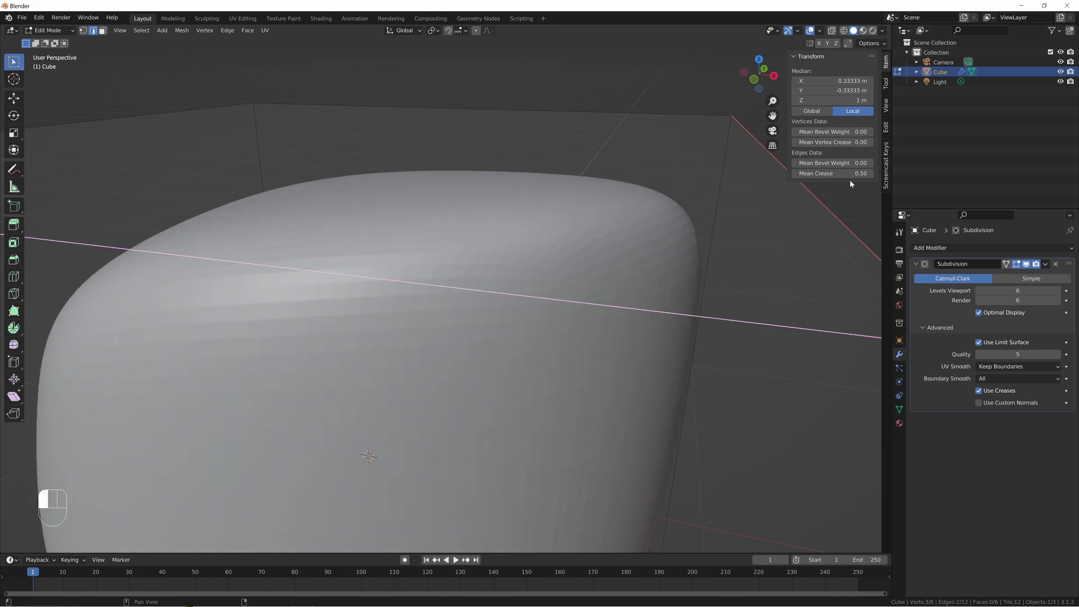
# Step: Reselect the two adjacent top edges and compare the modifier's Quality at 6 and 5 on the softer crease
pyautogui.scroll(-5, 672, 233)
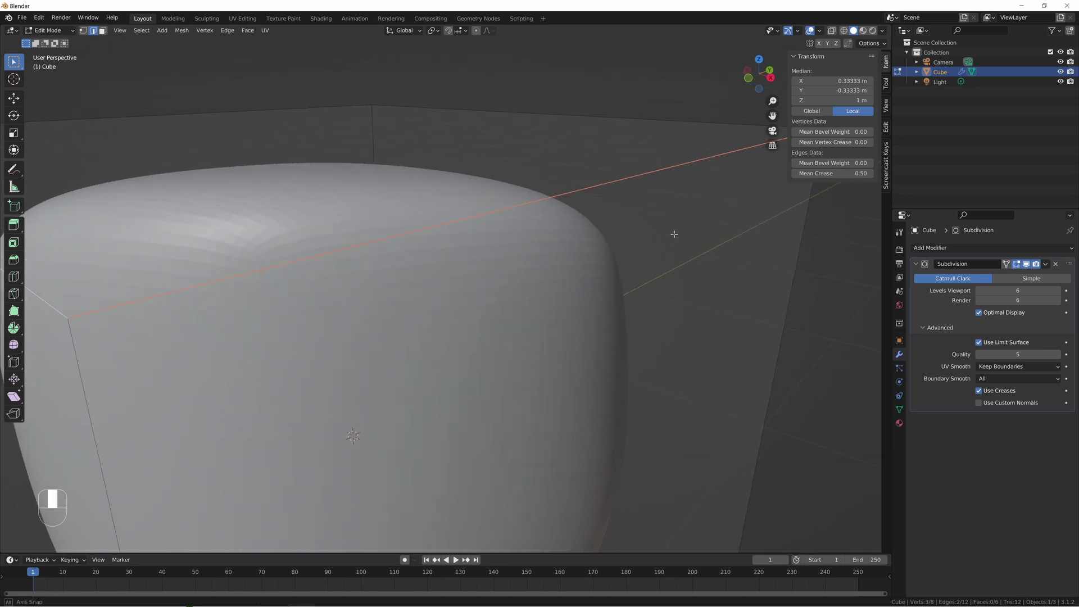
pyautogui.click(519, 269)
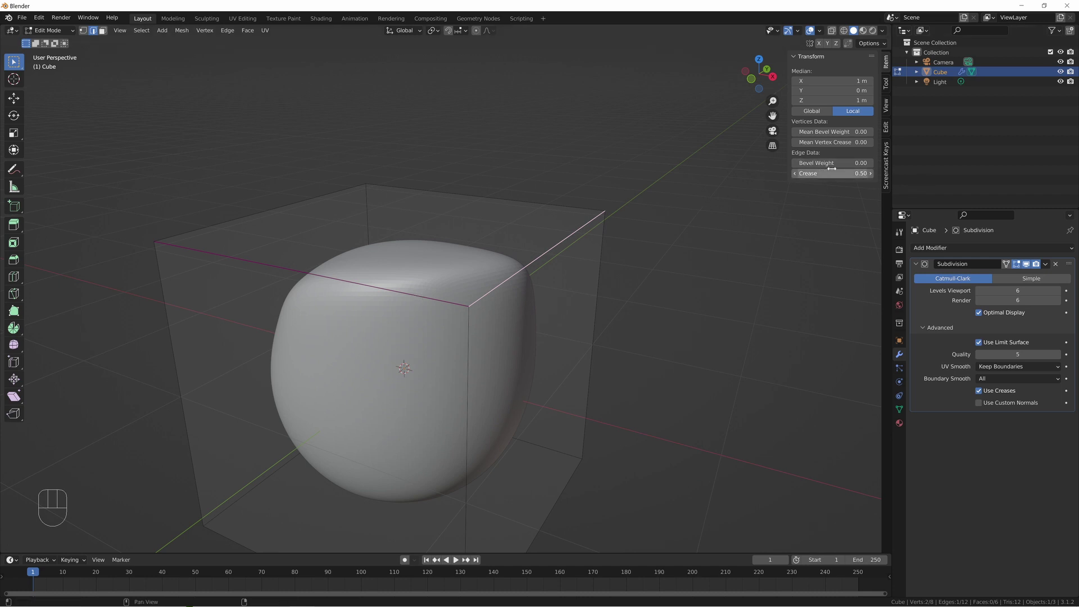
pyautogui.keyDown('shift'); pyautogui.click(359, 267); pyautogui.keyUp('shift')
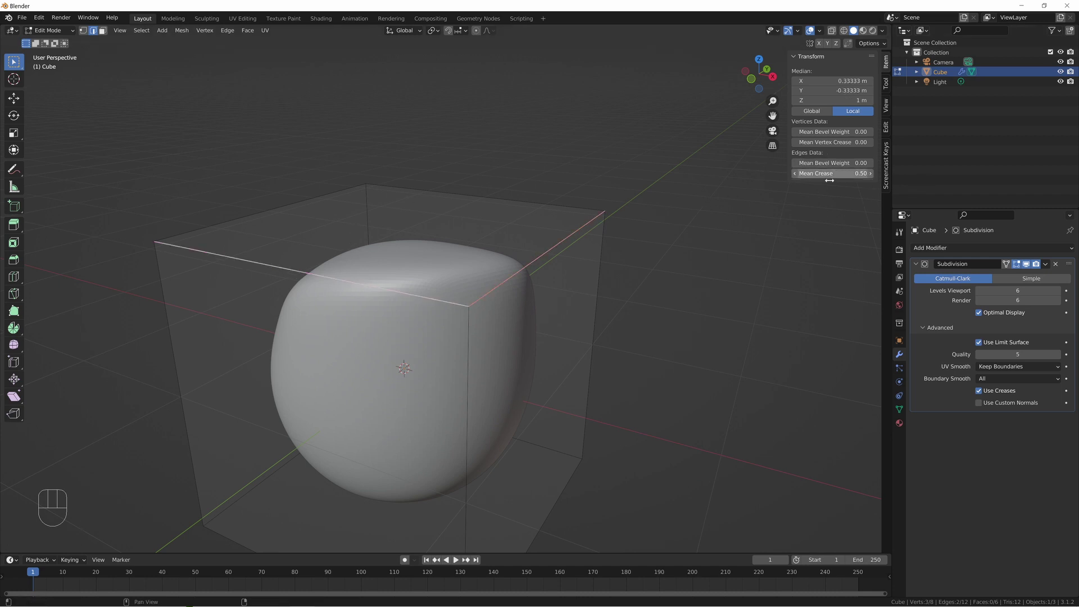
pyautogui.keyDown('shift'); pyautogui.click(552, 246); pyautogui.keyUp('shift')
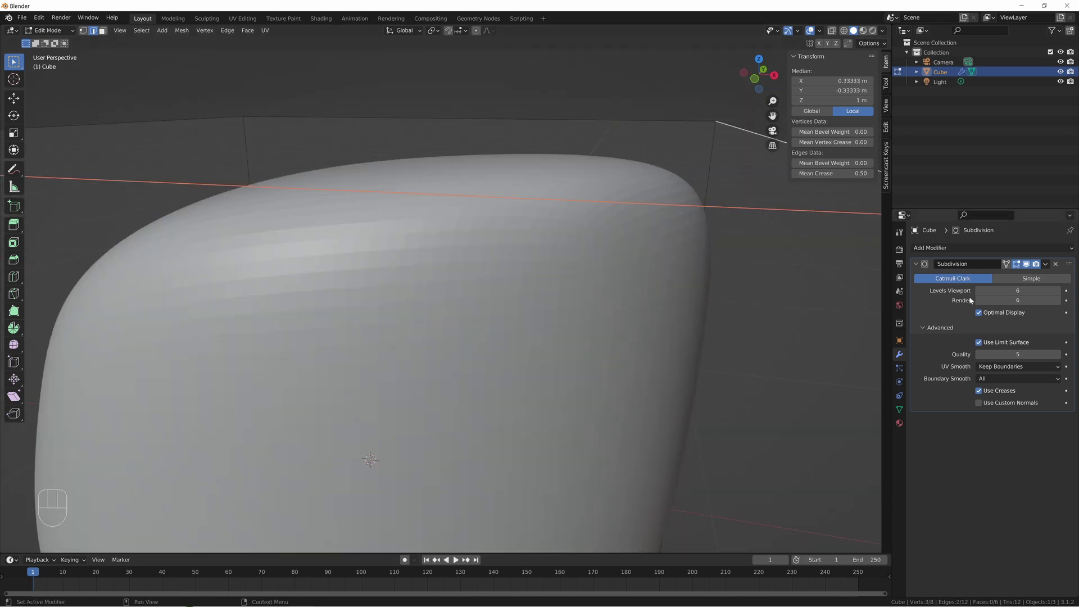
pyautogui.click(1059, 355)
pyautogui.click(979, 356)
# Step: Raise the Mean Crease of the two top edges to 0.68, then set it to 0.90
pyautogui.moveTo(1031, 354); pyautogui.dragTo(1040, 354)
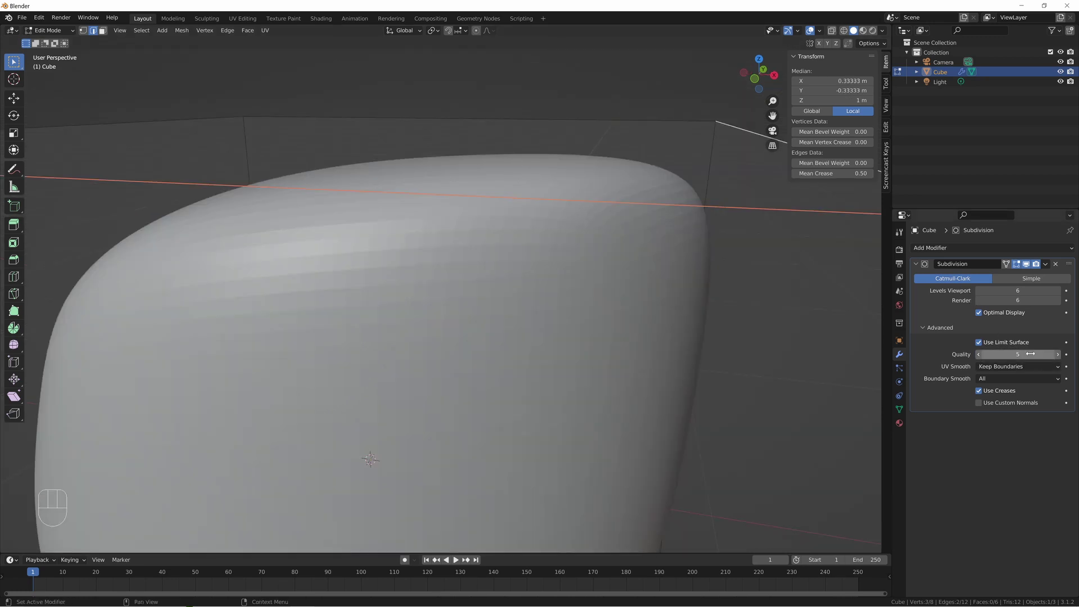
pyautogui.moveTo(1032, 354); pyautogui.dragTo(1040, 354)
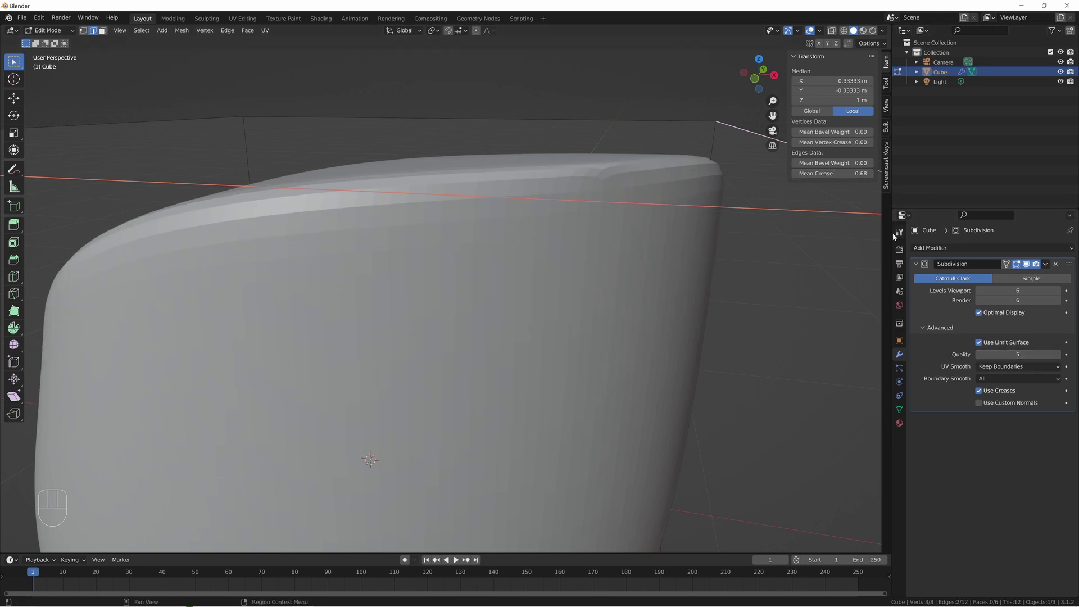
pyautogui.click(832, 173)
pyautogui.write('0.9')
pyautogui.press('Return')
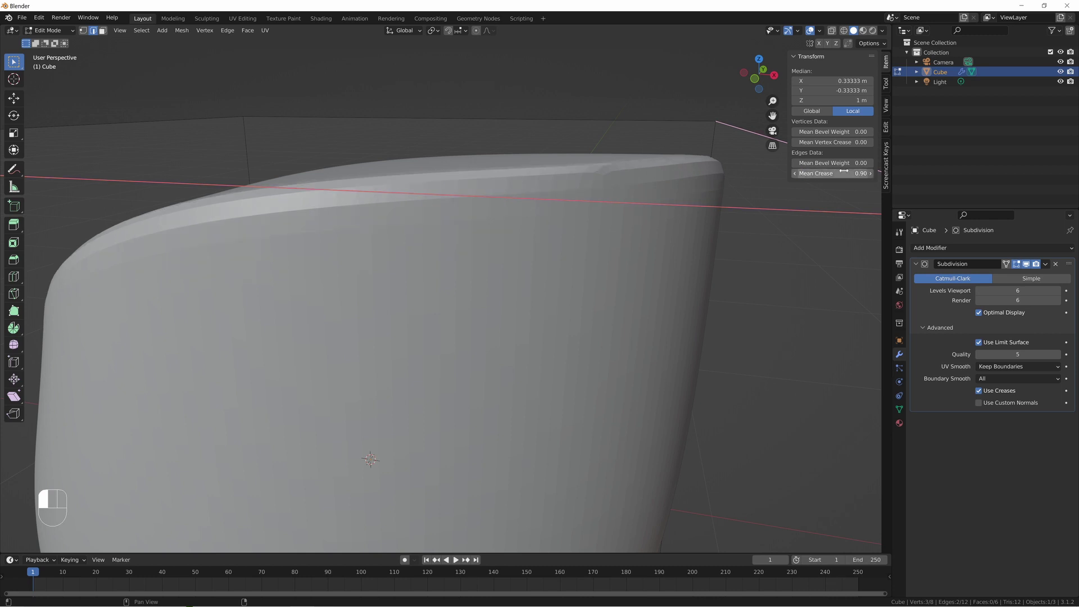
# Step: Compare Quality 6 and 5 while lowering the two top edges' Mean Crease to 0.74
pyautogui.click(1058, 355)
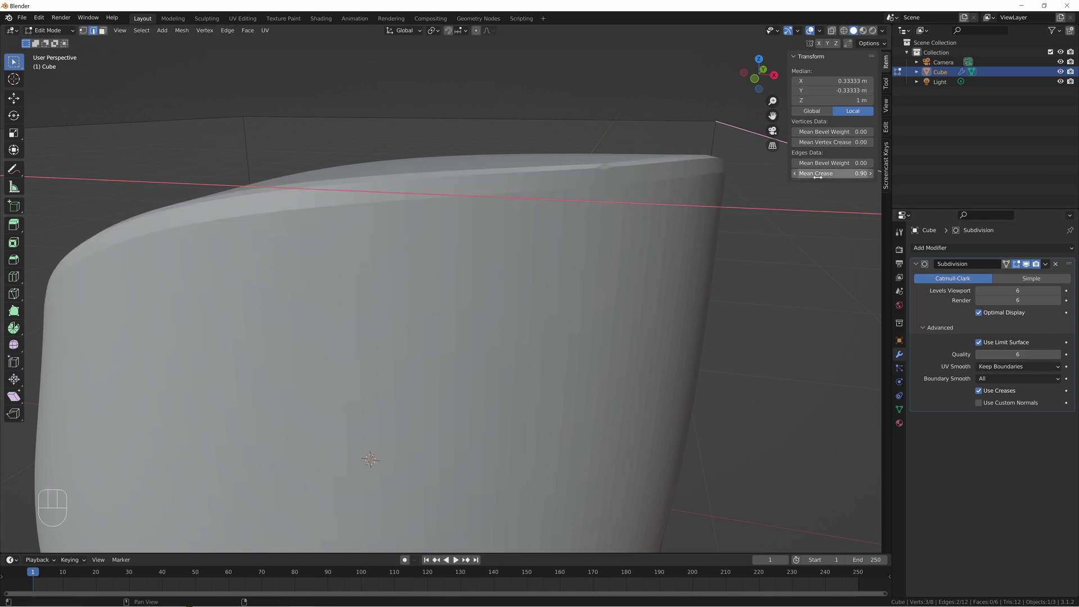
pyautogui.moveTo(832, 174); pyautogui.dragTo(810, 174)
pyautogui.click(979, 354)
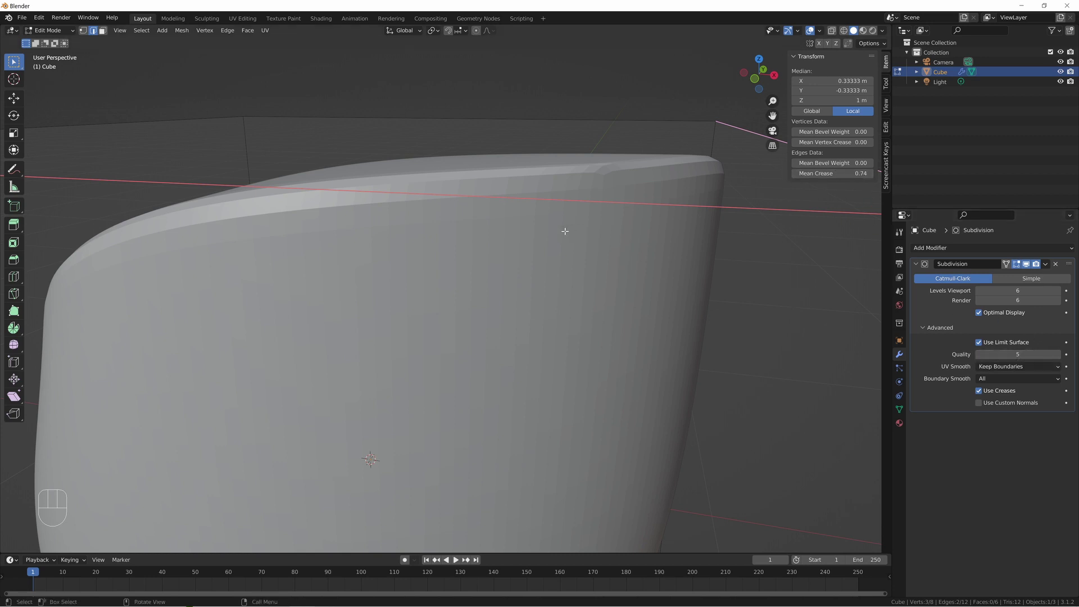
# Step: Reset the Mean Crease of the two top edges to 0.00 and return to Object Mode
pyautogui.scroll(-6, 564, 231)
pyautogui.press('BackSpace')
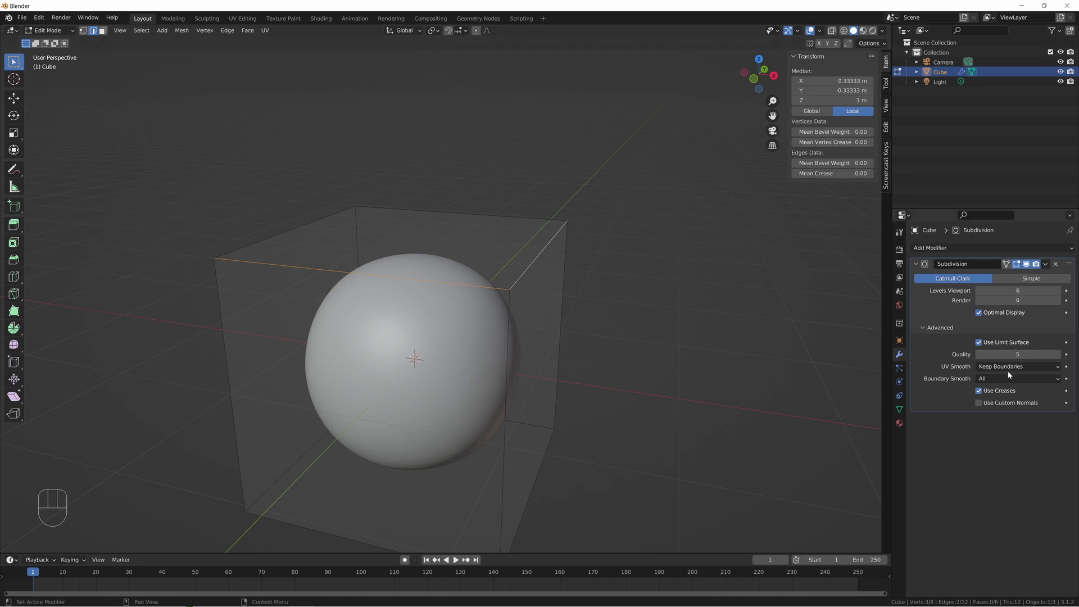
pyautogui.press('Tab')
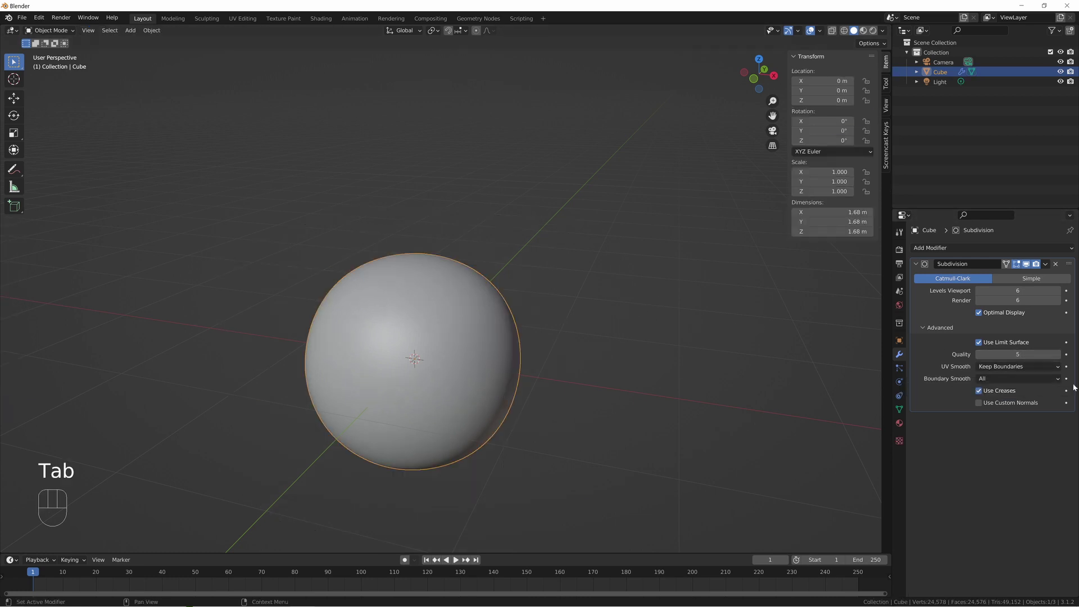
pyautogui.click(1037, 367)
# Step: In the Shading workspace, add an Image Texture node to the cube's material with UV Texture Coordinate and Mapping nodes linked to it
pyautogui.click(322, 19)
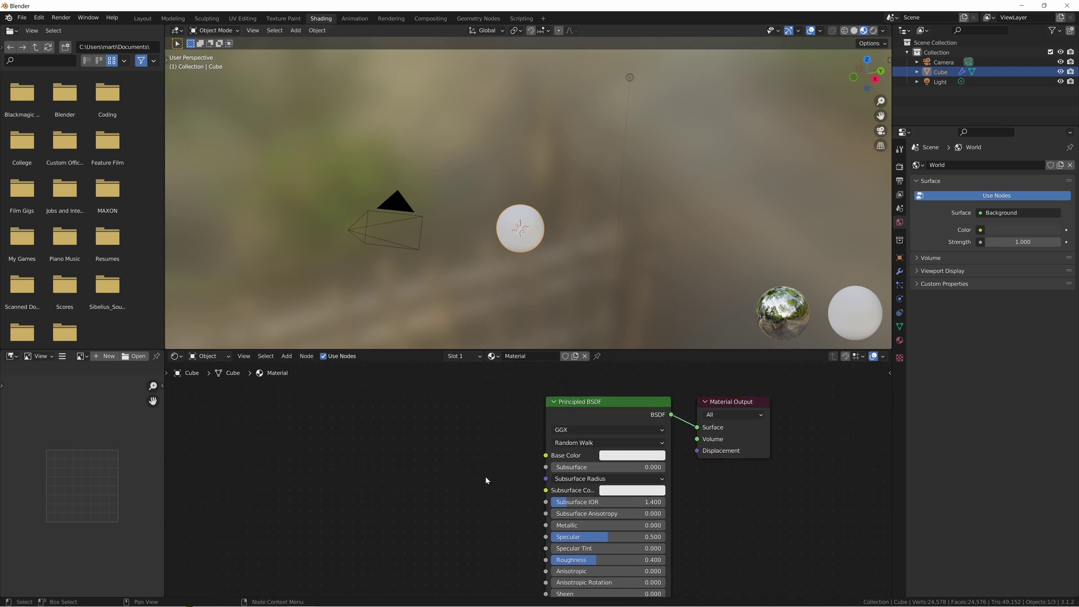
pyautogui.hotkey('shift', 'a')
pyautogui.write('iamg')
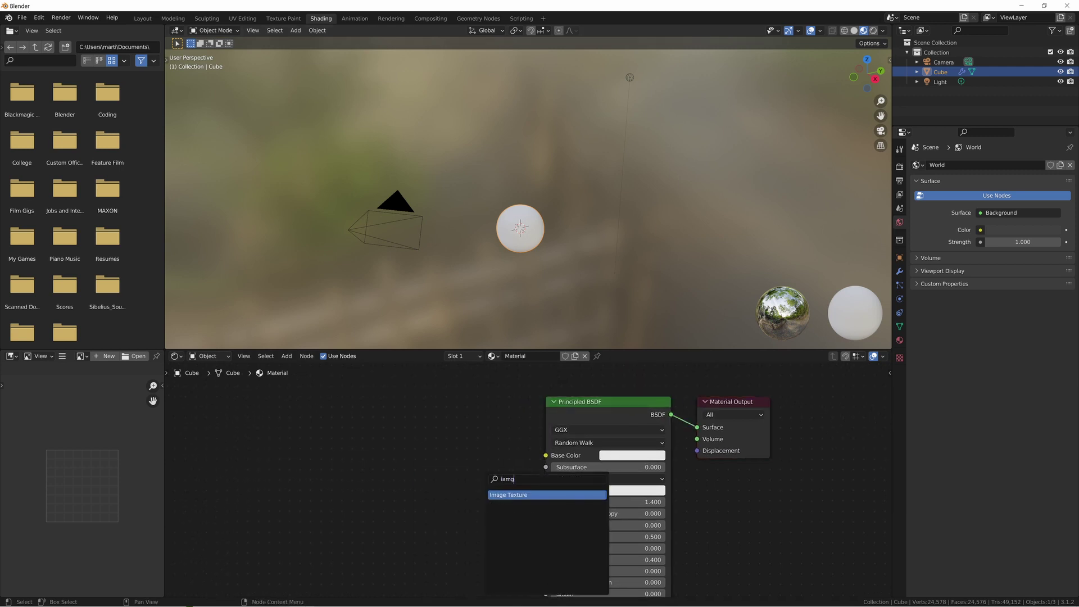
pyautogui.press('Return')
pyautogui.click(410, 448)
pyautogui.hotkey('ctrl', 't')
pyautogui.moveTo(310, 416); pyautogui.dragTo(423, 388, button='middle')
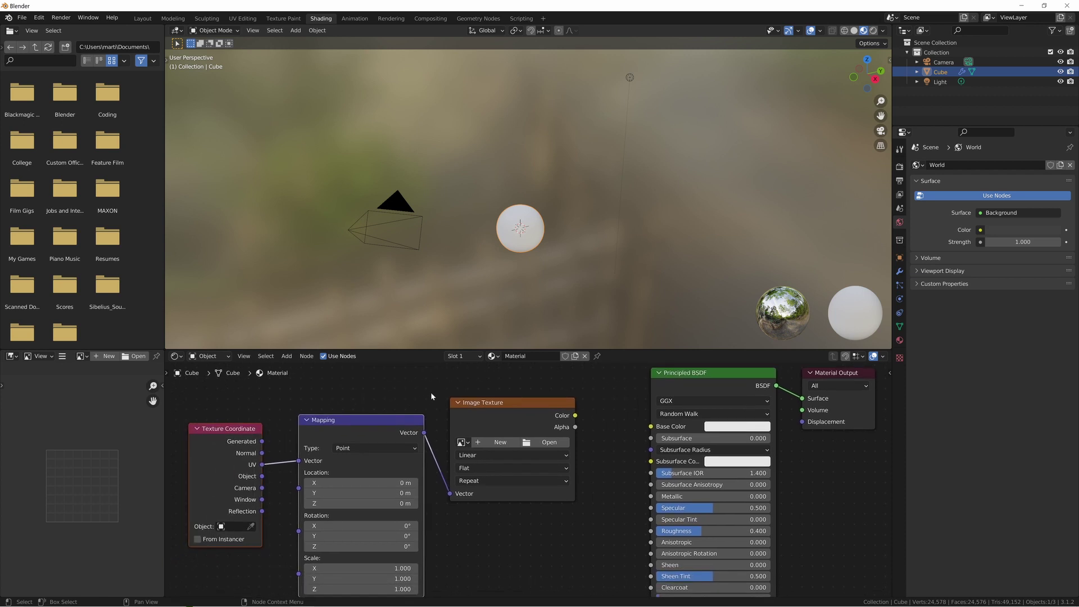
pyautogui.click(296, 396)
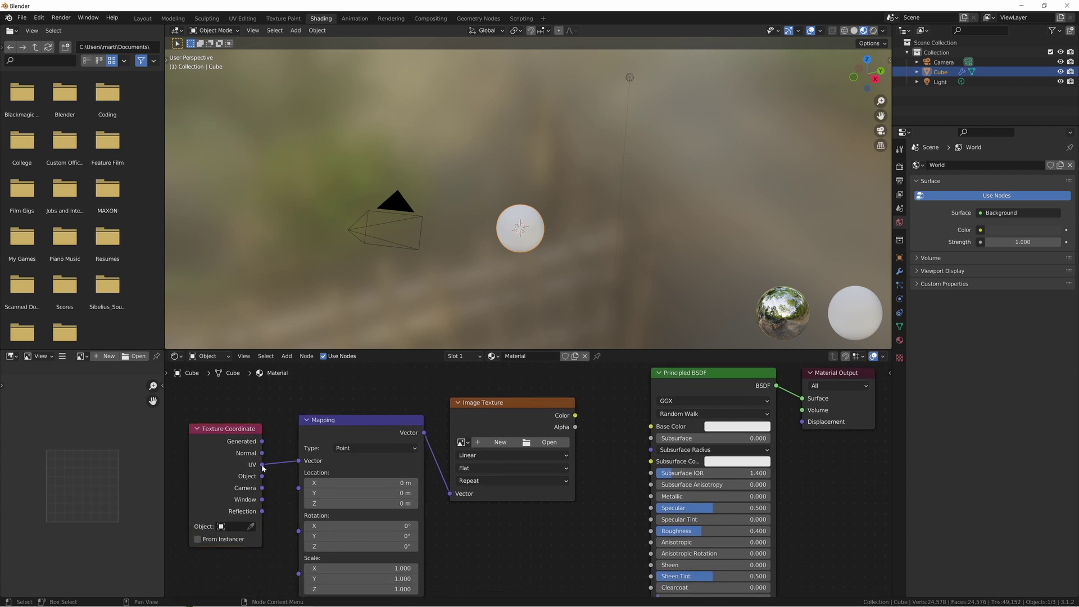
# Step: Load Marble012_2K_Color.jpg from the Documents\Blender\Textures\Marble012 folder into the Image Texture node
pyautogui.click(481, 415)
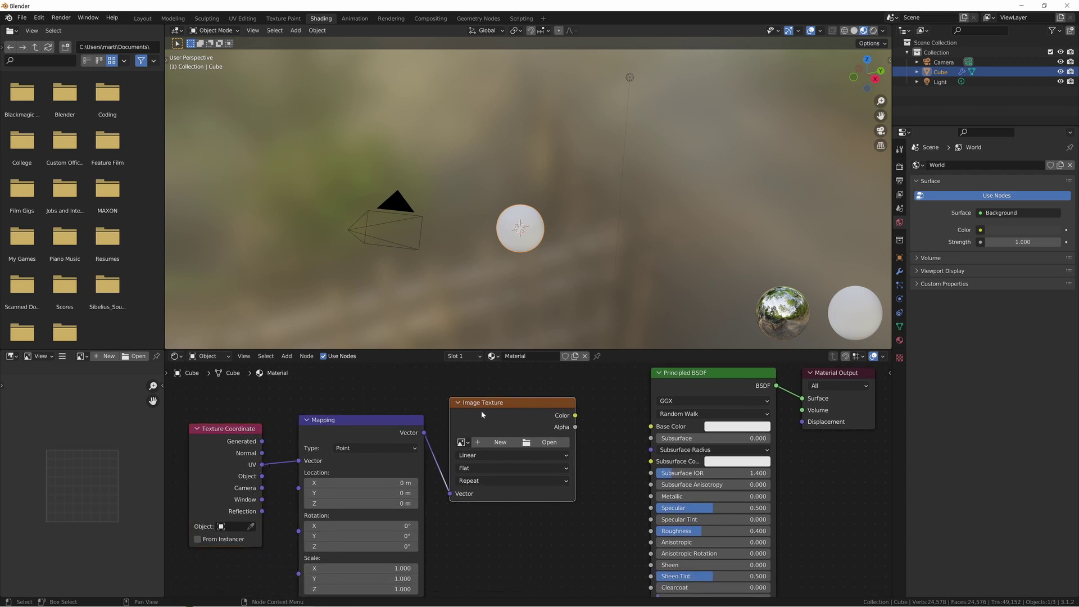
pyautogui.click(537, 443)
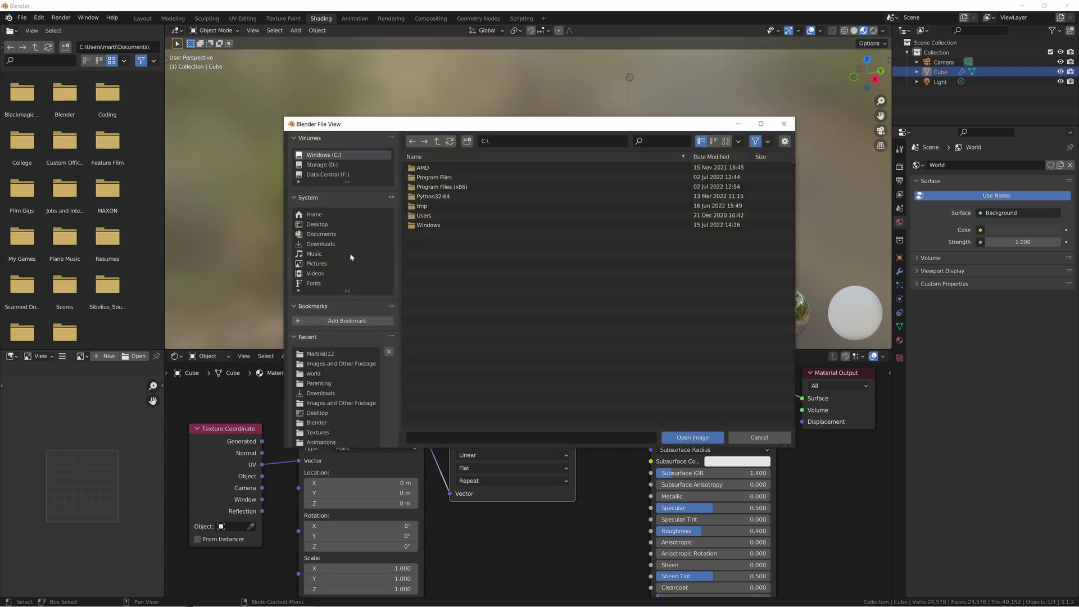
pyautogui.click(316, 235)
pyautogui.doubleClick(430, 177)
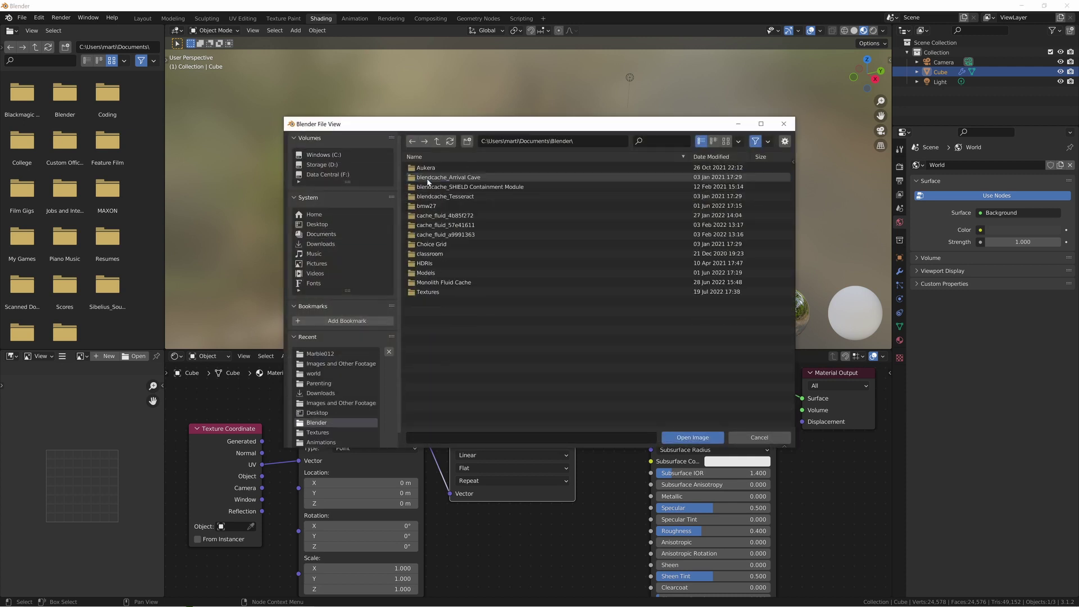
pyautogui.doubleClick(436, 292)
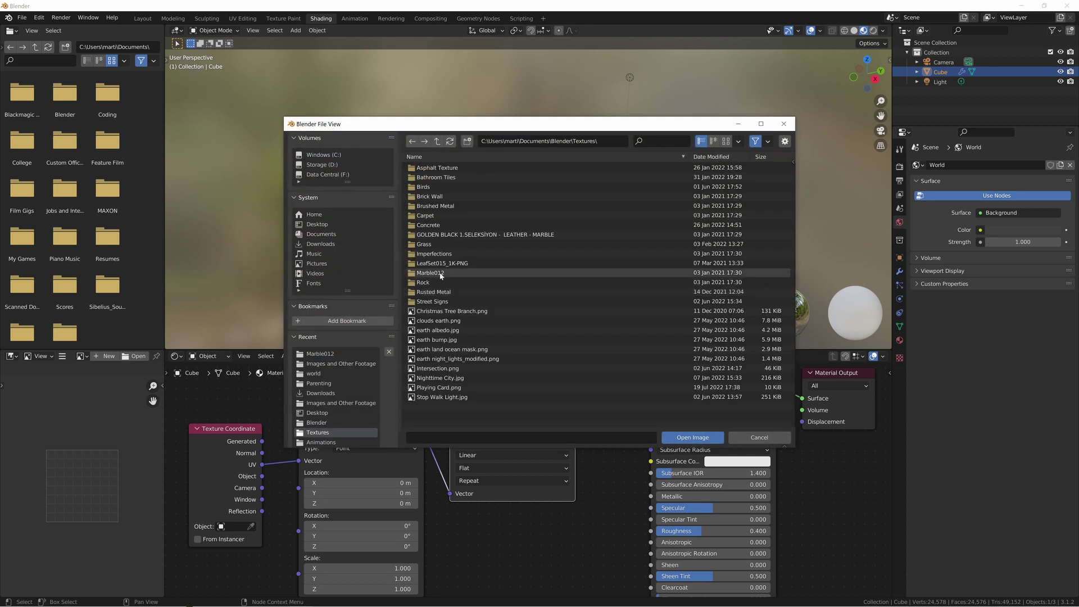
pyautogui.doubleClick(440, 273)
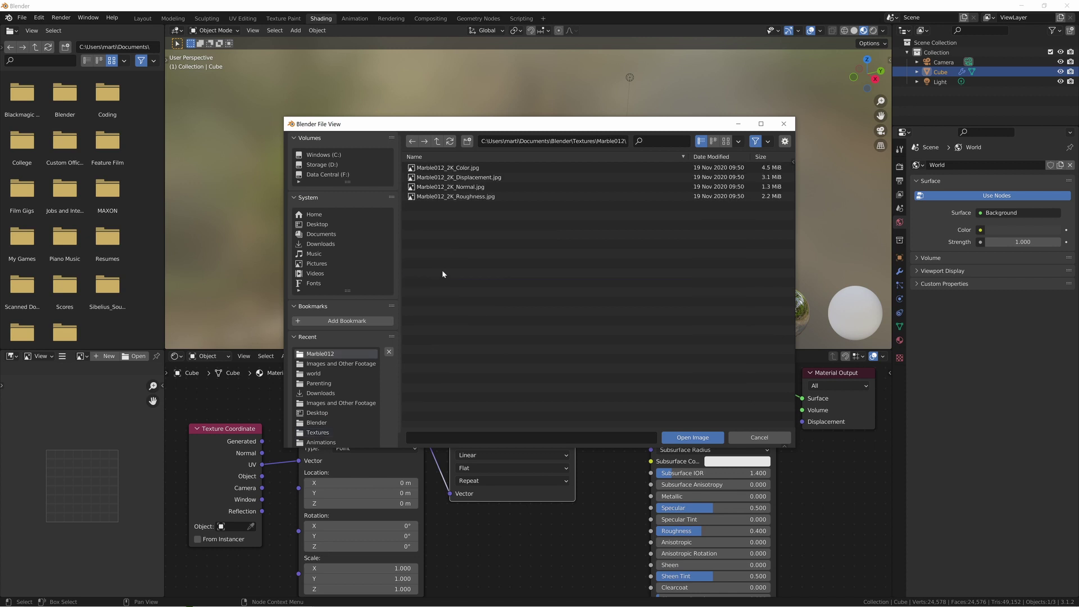
pyautogui.doubleClick(447, 168)
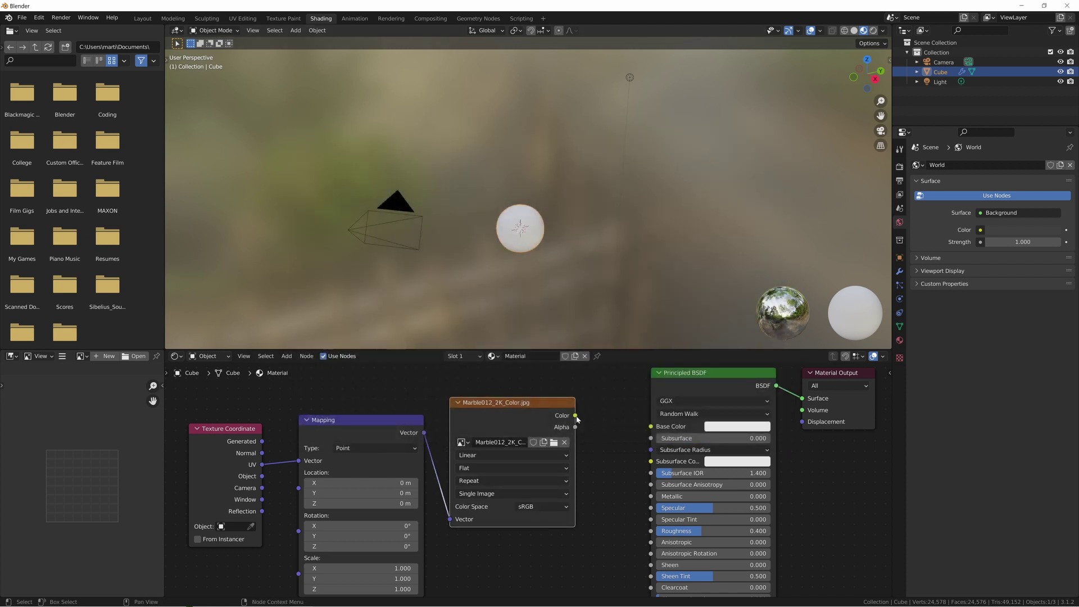
# Step: Connect the marble image's Color output to the Principled BSDF's Base Color and inspect the textured sphere from several angles
pyautogui.moveTo(575, 416); pyautogui.dragTo(651, 426)
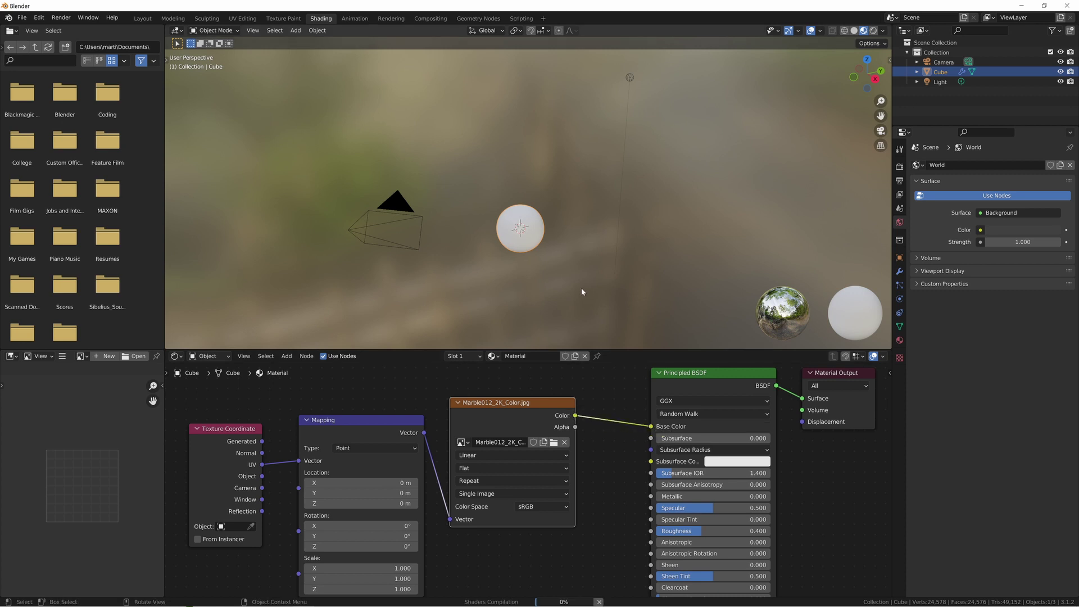
pyautogui.scroll(5, 559, 256)
pyautogui.keyDown('shift'); pyautogui.moveTo(558, 256); pyautogui.dragTo(535, 184, button='middle'); pyautogui.keyUp('shift')
pyautogui.scroll(5, 472, 257)
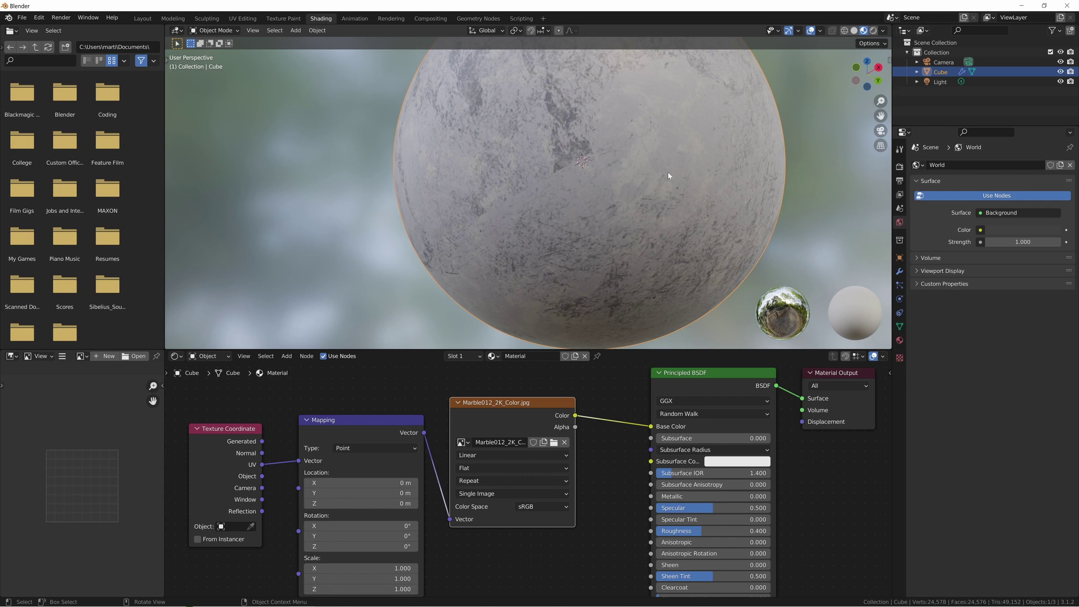
pyautogui.moveTo(604, 179); pyautogui.dragTo(588, 145, button='middle')
pyautogui.scroll(-4, 624, 202)
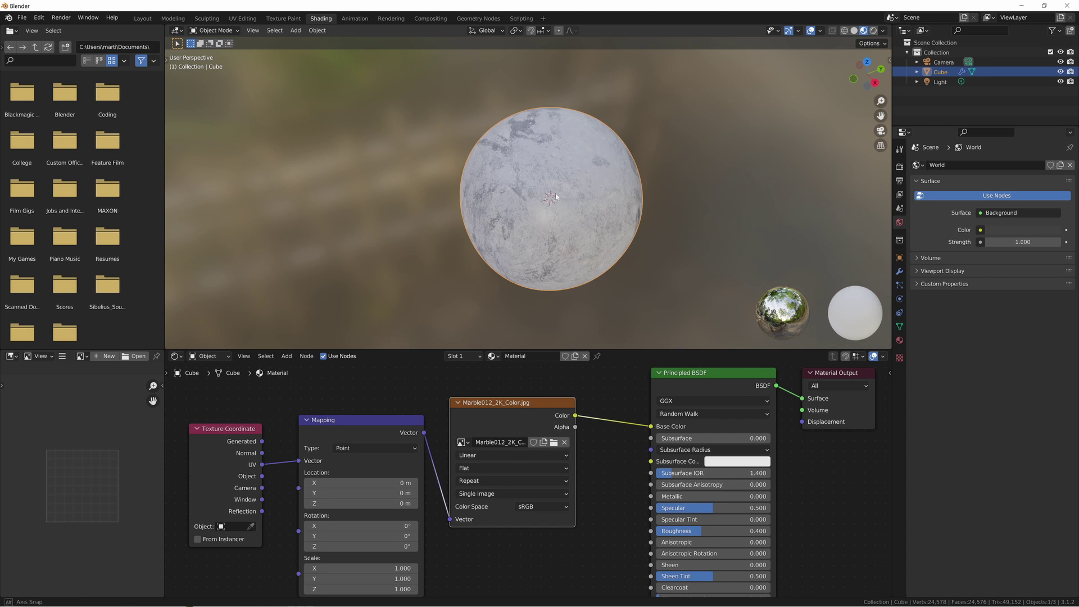
pyautogui.moveTo(556, 196); pyautogui.dragTo(560, 200, button='middle')
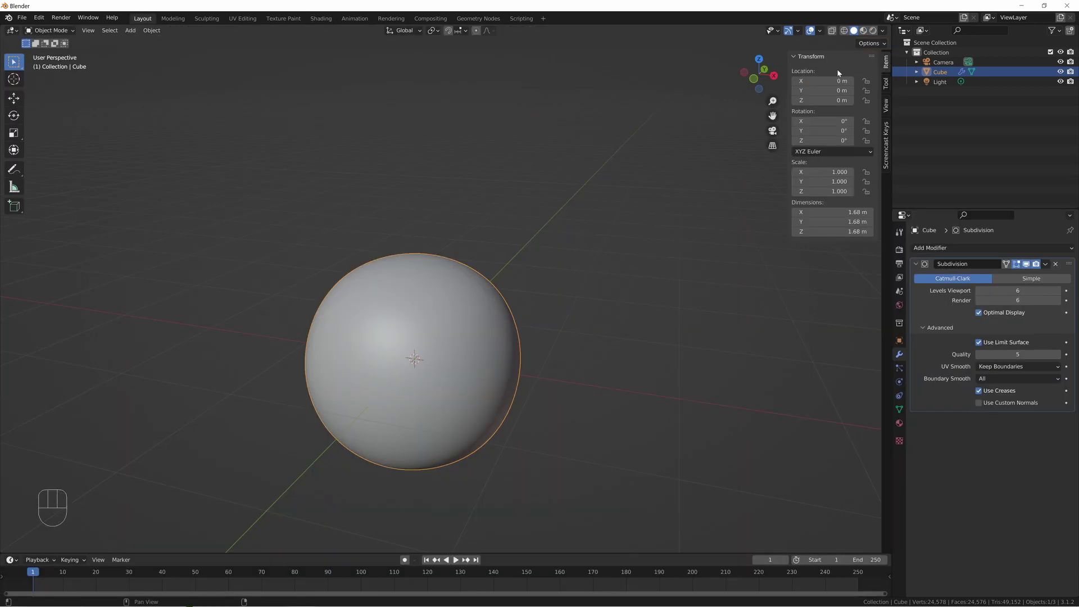
# Step: Return to the Layout workspace and show the sphere's marble texture in Material Preview shading
pyautogui.click(863, 32)
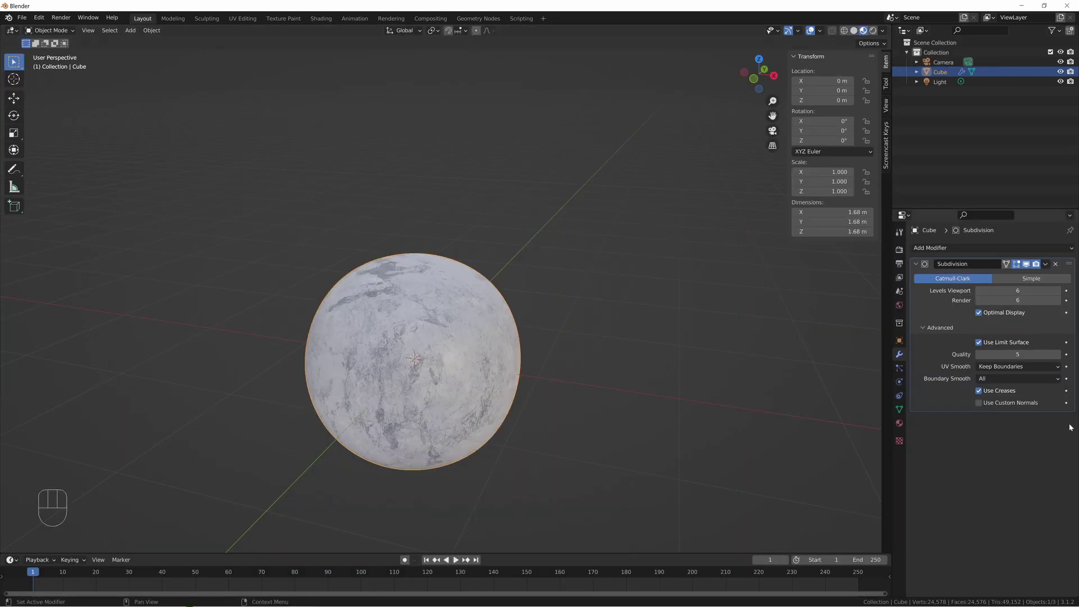
pyautogui.keyDown('shift'); pyautogui.moveTo(518, 354); pyautogui.dragTo(540, 333, button='middle'); pyautogui.keyUp('shift')
pyautogui.scroll(2, 567, 283)
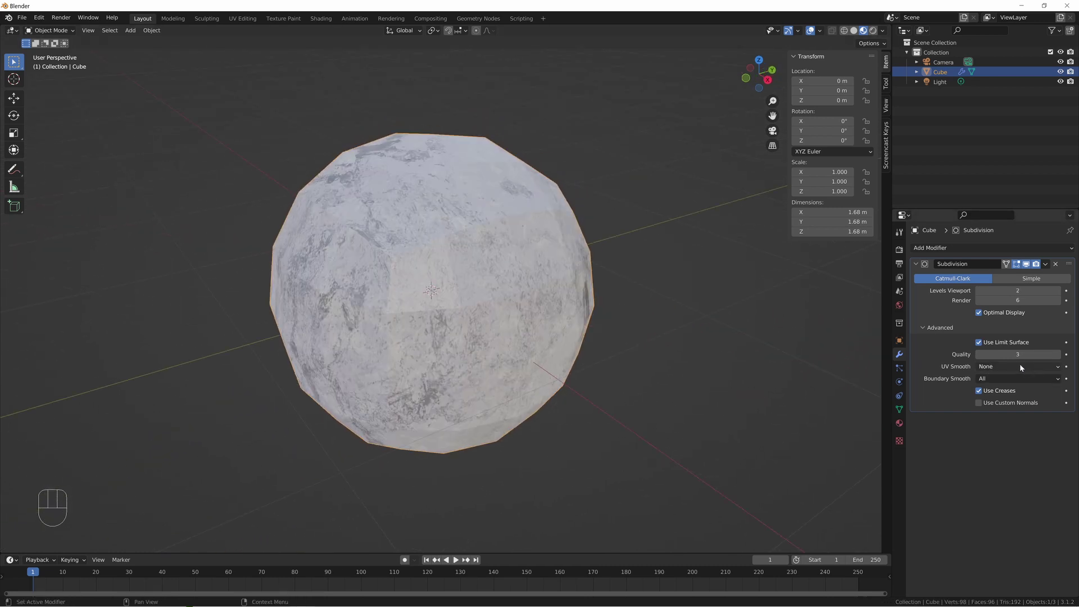
# Step: Set the Subdivision modifier's UV Smooth to None, its Quality to 3 and its viewport level to 3
pyautogui.click(1019, 366)
pyautogui.moveTo(525, 255); pyautogui.dragTo(491, 253, button='middle')
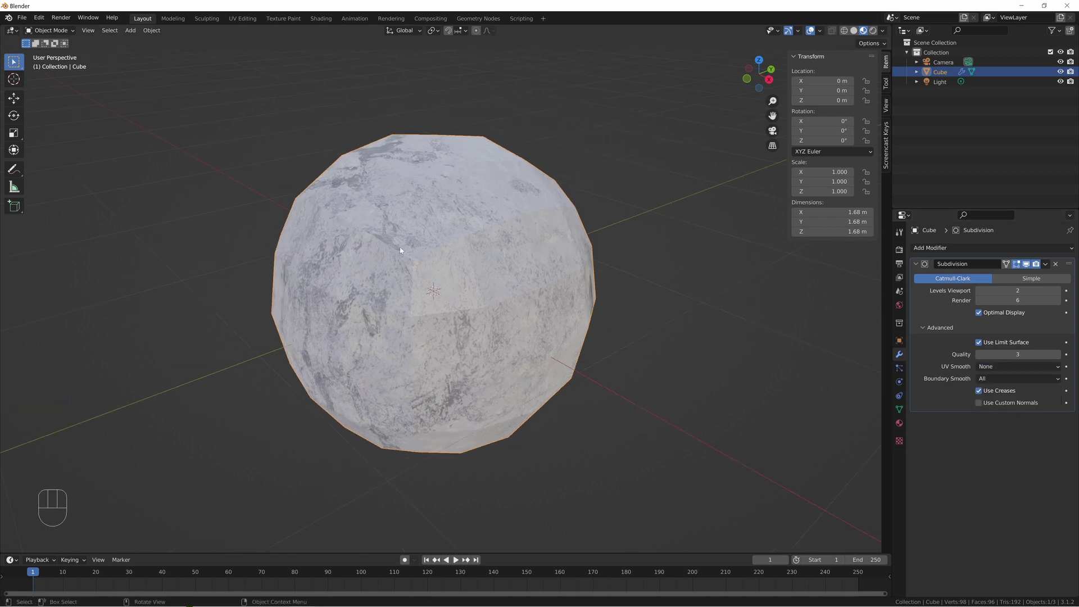
pyautogui.moveTo(558, 242); pyautogui.dragTo(570, 248, button='middle')
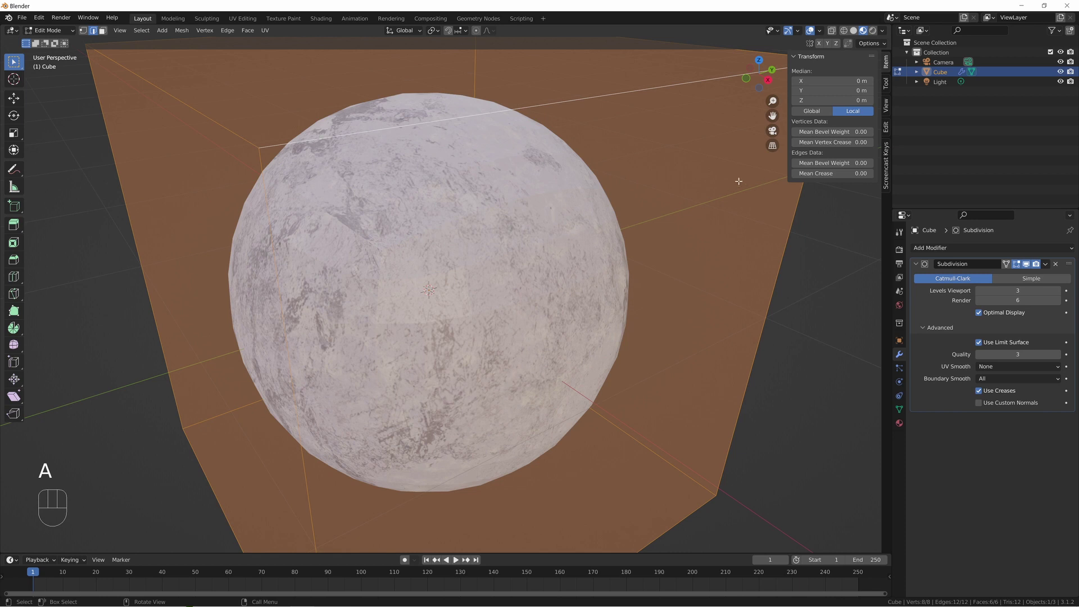
# Step: In Edit Mode with the whole cube selected, raise the Mean Crease of all edges to 1.00, then lower it to 0.21
pyautogui.scroll(-4, 587, 235)
pyautogui.scroll(2, 740, 206)
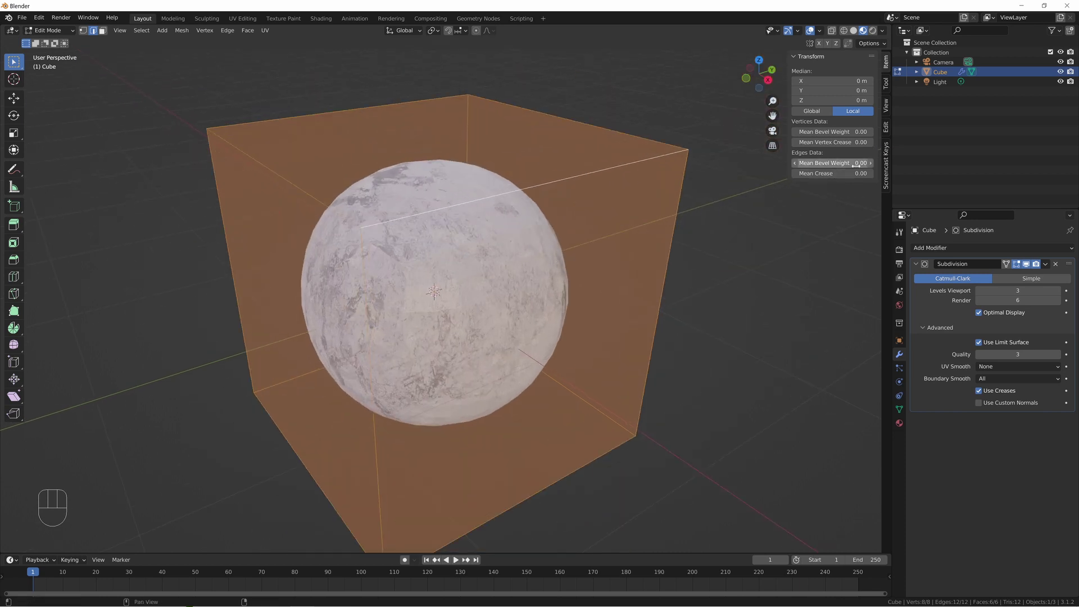
pyautogui.moveTo(838, 176)
pyautogui.mouseDown()
pyautogui.moveTo(910, 176)
pyautogui.moveTo(839, 176)
pyautogui.mouseUp()
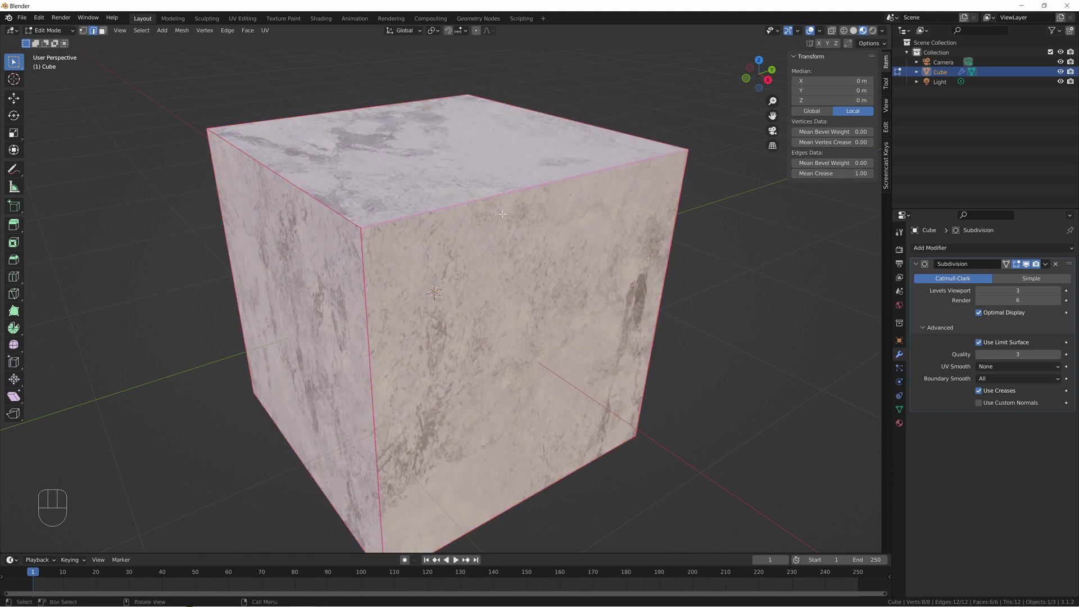
pyautogui.moveTo(838, 173); pyautogui.dragTo(773, 173)
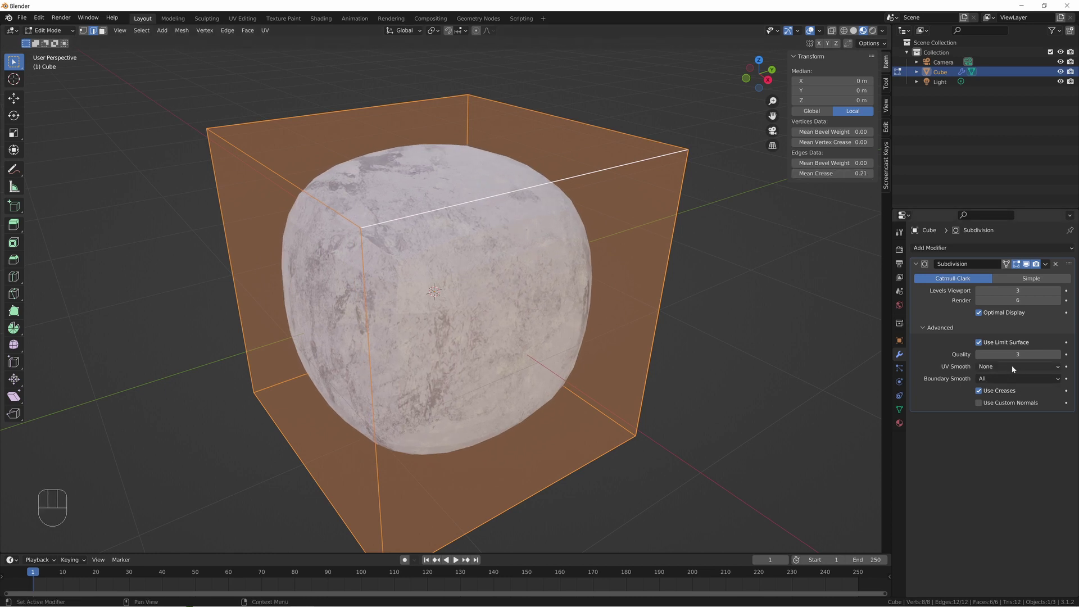
# Step: Set the Subdivision modifier's UV Smooth to Keep Corners and vary the edges' Mean Crease to 0.15, ending at 0.27
pyautogui.click(1013, 368)
pyautogui.click(994, 384)
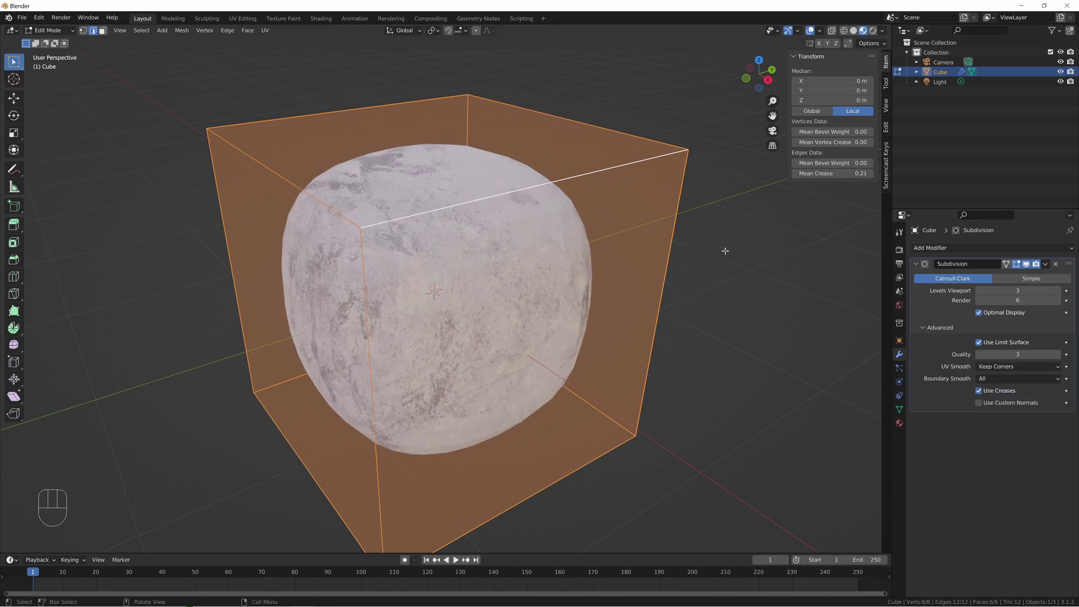
pyautogui.moveTo(832, 173); pyautogui.dragTo(810, 174)
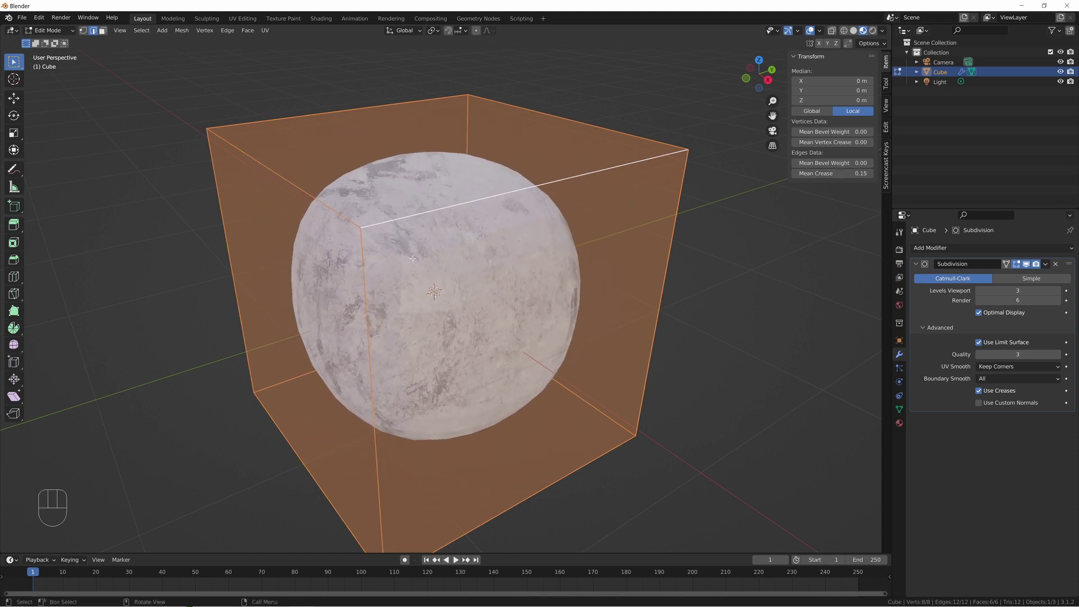
pyautogui.moveTo(832, 173)
pyautogui.mouseDown()
pyautogui.moveTo(868, 173)
pyautogui.moveTo(810, 173)
pyautogui.moveTo(852, 173)
pyautogui.moveTo(809, 173)
pyautogui.moveTo(851, 173)
pyautogui.moveTo(812, 173)
pyautogui.moveTo(826, 173)
pyautogui.mouseUp()
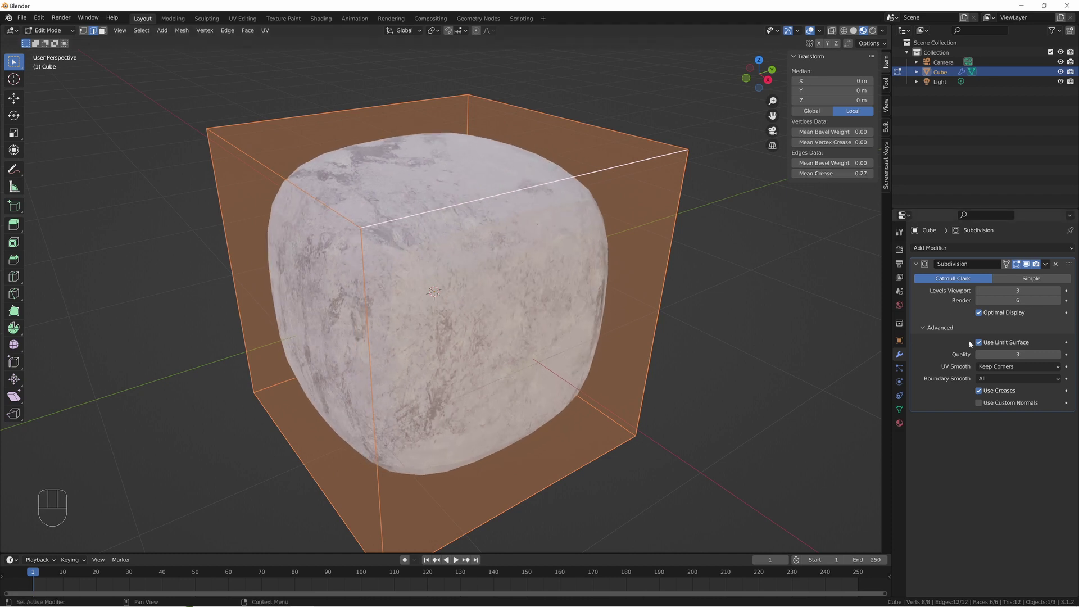
# Step: Compare UV Smooth None with Keep Corners, Junctions, lowering the edges' Mean Crease to 0.23 in between
pyautogui.click(990, 366)
pyautogui.click(987, 381)
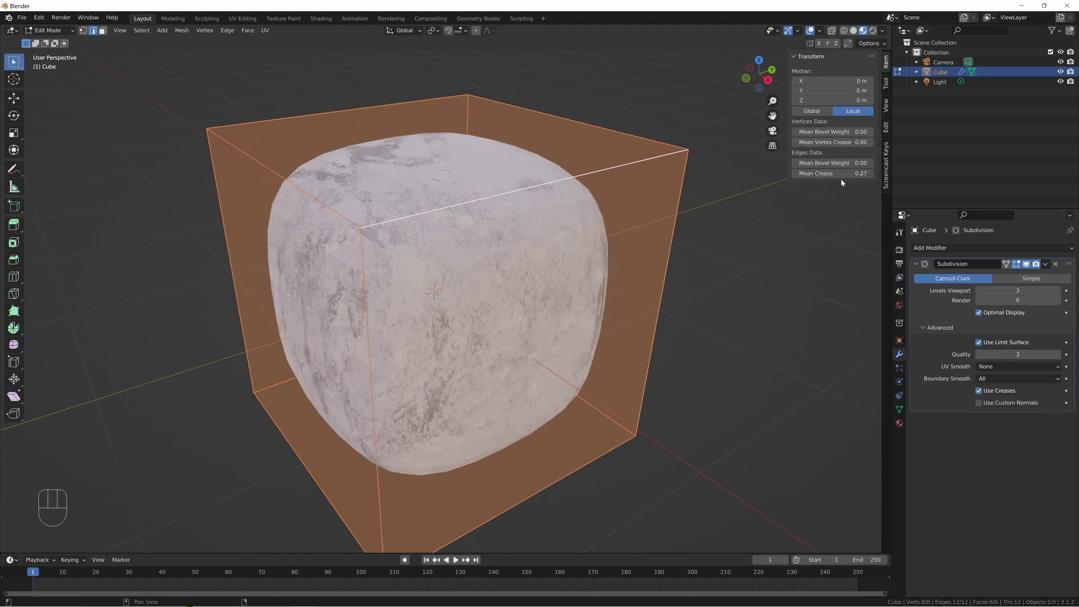
pyautogui.moveTo(832, 173)
pyautogui.mouseDown()
pyautogui.moveTo(809, 174)
pyautogui.moveTo(852, 173)
pyautogui.moveTo(815, 174)
pyautogui.moveTo(836, 176)
pyautogui.mouseUp()
pyautogui.click(984, 368)
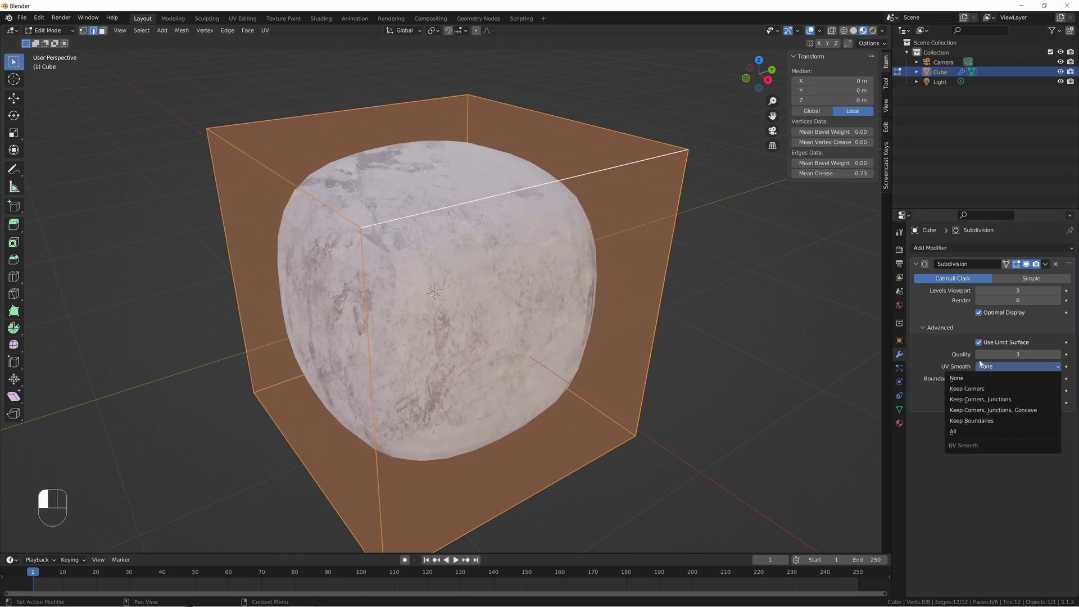
pyautogui.click(980, 402)
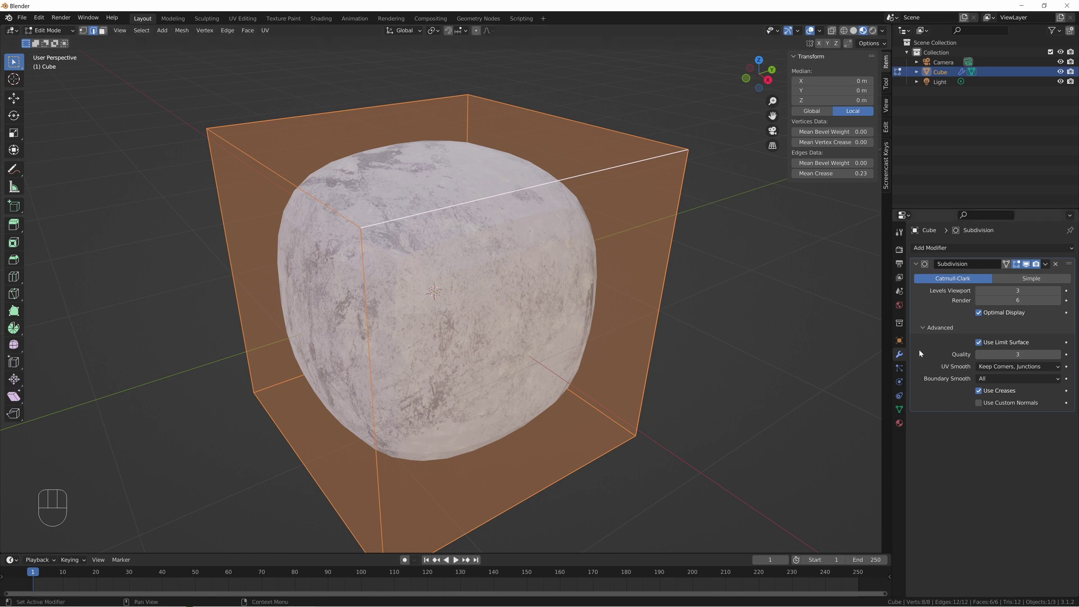
# Step: Adjust the edges' Mean Crease to 0.24 and set UV Smooth to Keep Corners, Junctions, Concave
pyautogui.click(1017, 366)
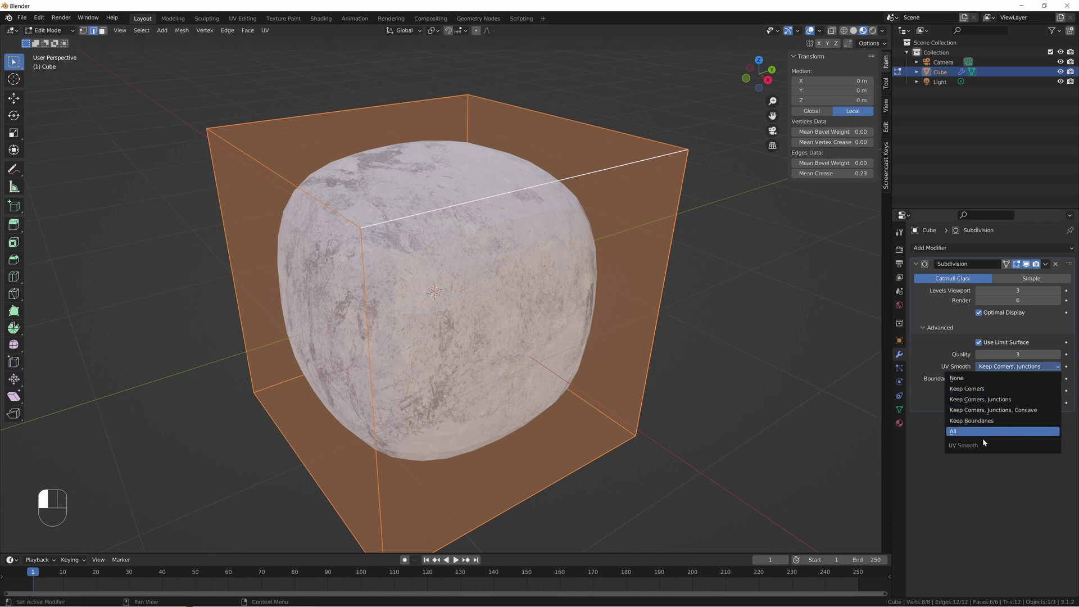
pyautogui.moveTo(832, 173)
pyautogui.mouseDown()
pyautogui.moveTo(809, 173)
pyautogui.moveTo(860, 173)
pyautogui.moveTo(834, 173)
pyautogui.moveTo(849, 174)
pyautogui.mouseUp()
pyautogui.click(1008, 368)
pyautogui.click(1003, 410)
# Step: Set UV Smooth to All and lower the edges' Mean Crease to 0.08
pyautogui.click(998, 367)
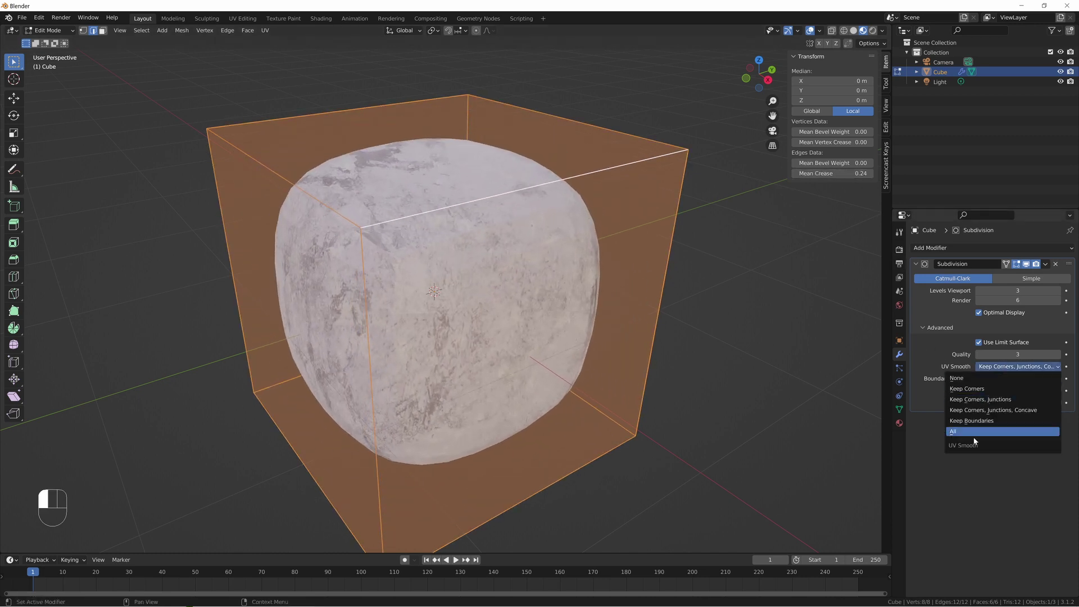
pyautogui.click(969, 431)
pyautogui.moveTo(827, 173); pyautogui.dragTo(801, 173)
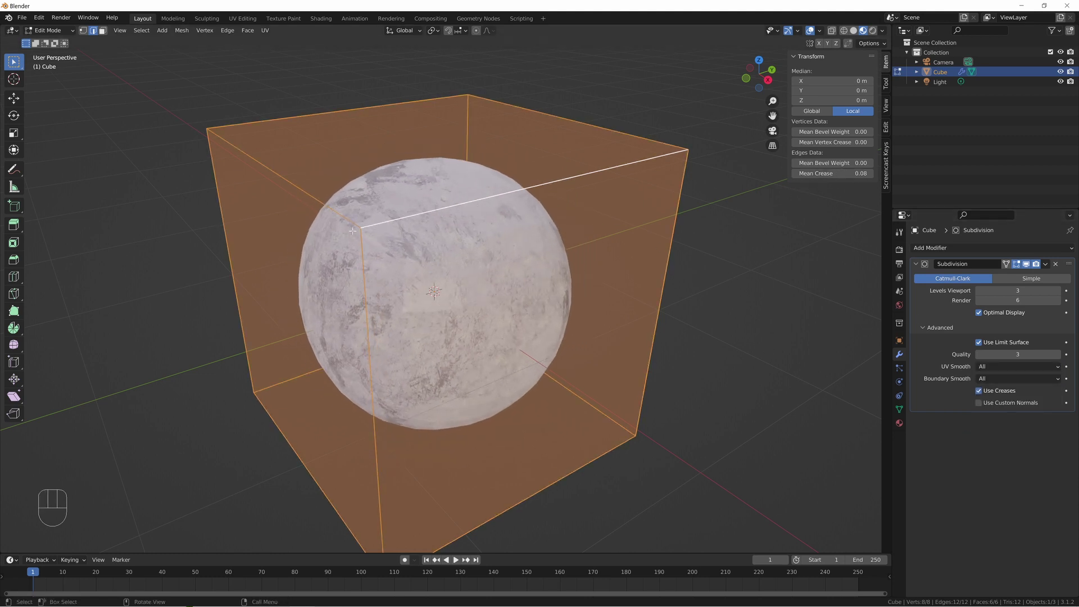
# Step: Raise the modifier's viewport level to 6, set UV Smooth back to None and inspect the texture around the cube
pyautogui.click(1057, 291)
pyautogui.click(1056, 291)
pyautogui.click(1057, 291)
pyautogui.moveTo(556, 277); pyautogui.dragTo(537, 267, button='middle')
pyautogui.click(1009, 367)
pyautogui.click(970, 377)
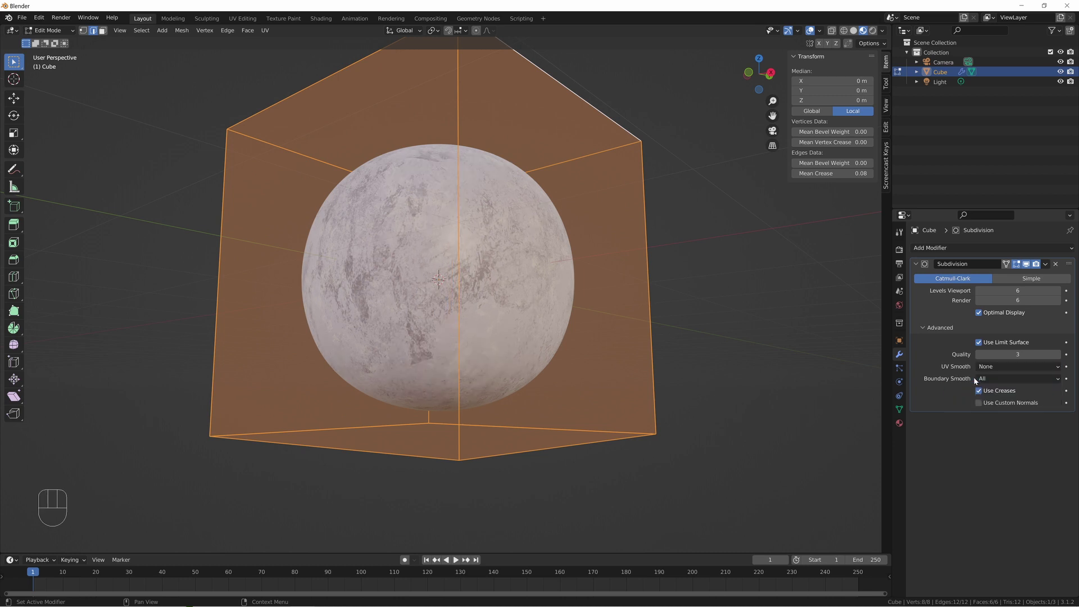
pyautogui.moveTo(505, 217); pyautogui.dragTo(499, 291, button='middle')
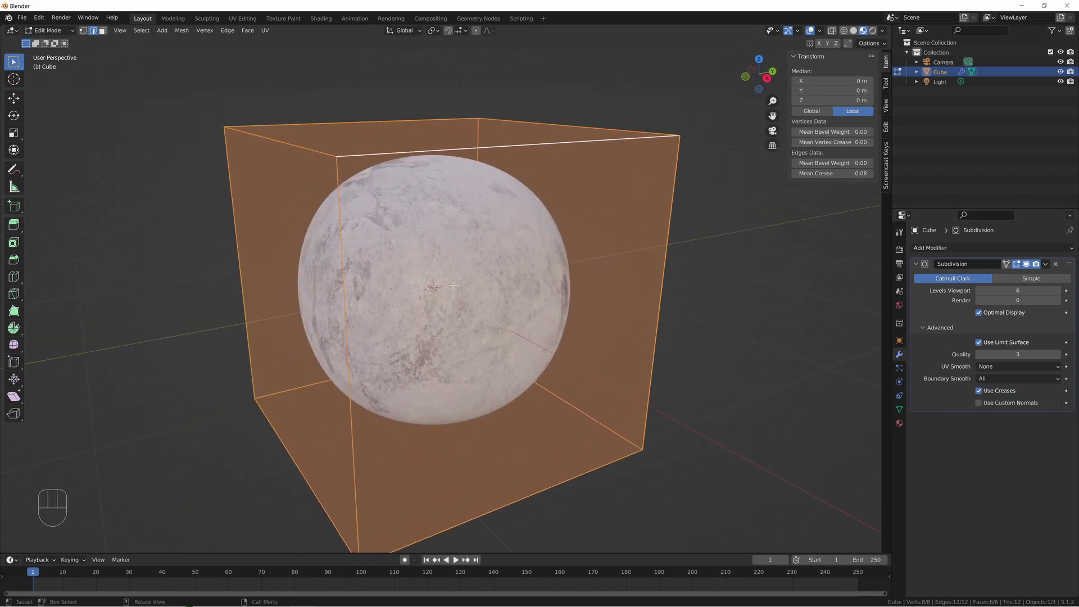
pyautogui.scroll(-4, 438, 257)
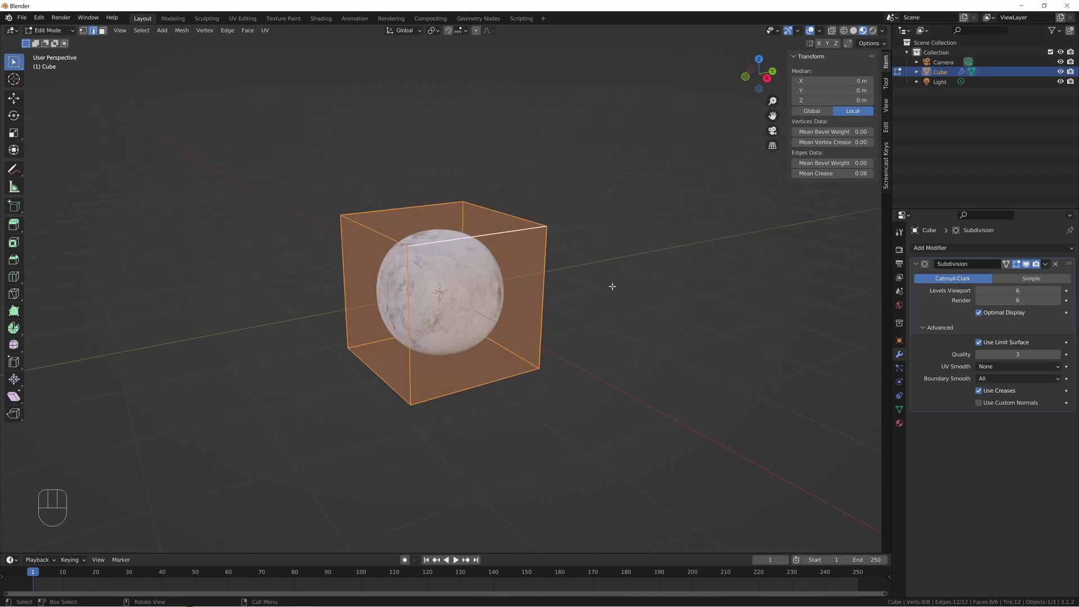
# Step: Return to Object Mode and duplicate the cube about 2.24 m along the Y axis
pyautogui.press('Tab')
pyautogui.click(456, 262)
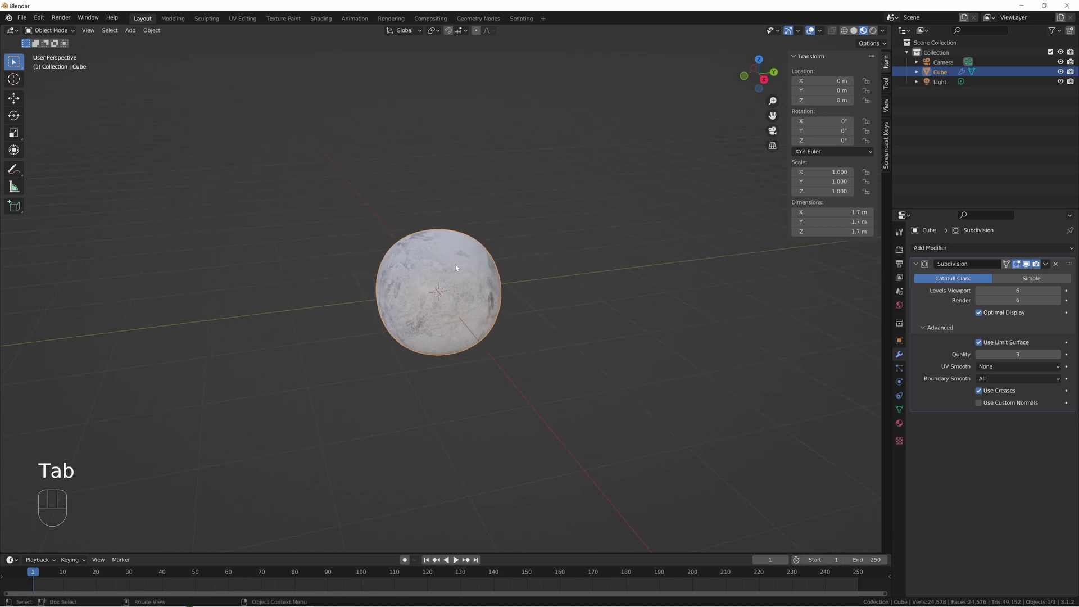
pyautogui.hotkey('shift', 'd')
pyautogui.press('y')
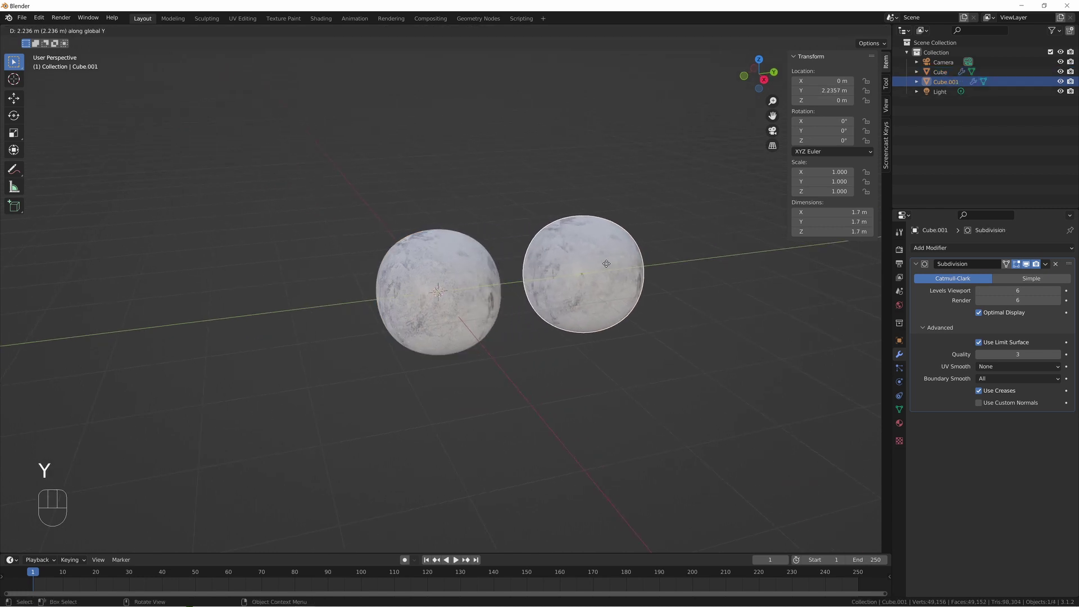
pyautogui.click(599, 273)
# Step: Set the duplicate's UV Smooth to All and compare both objects' marble textures from several angles
pyautogui.click(984, 366)
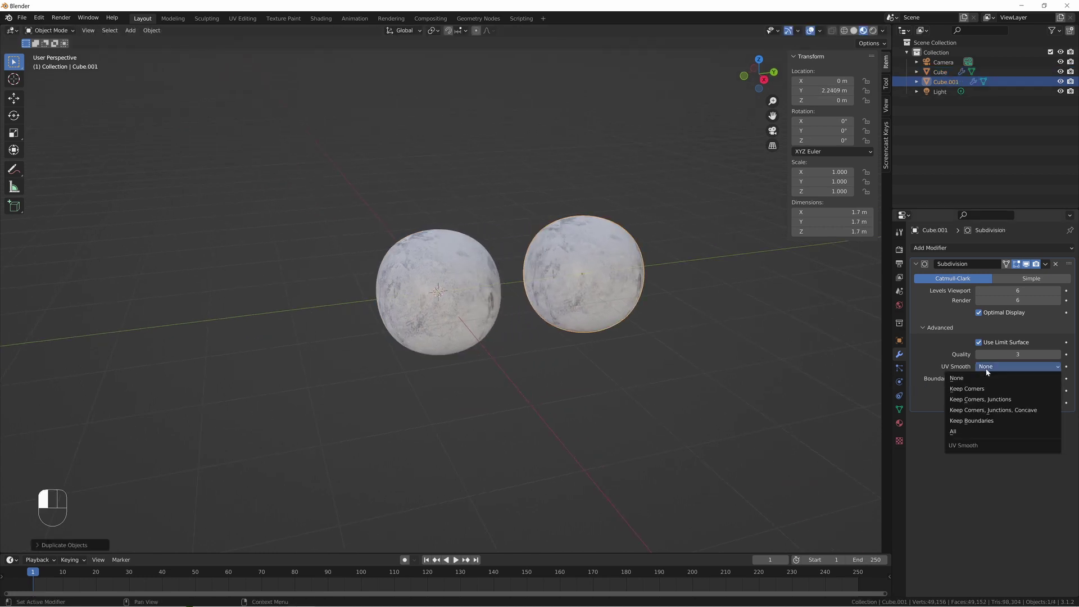
pyautogui.click(966, 434)
pyautogui.moveTo(523, 309); pyautogui.dragTo(534, 311, button='middle')
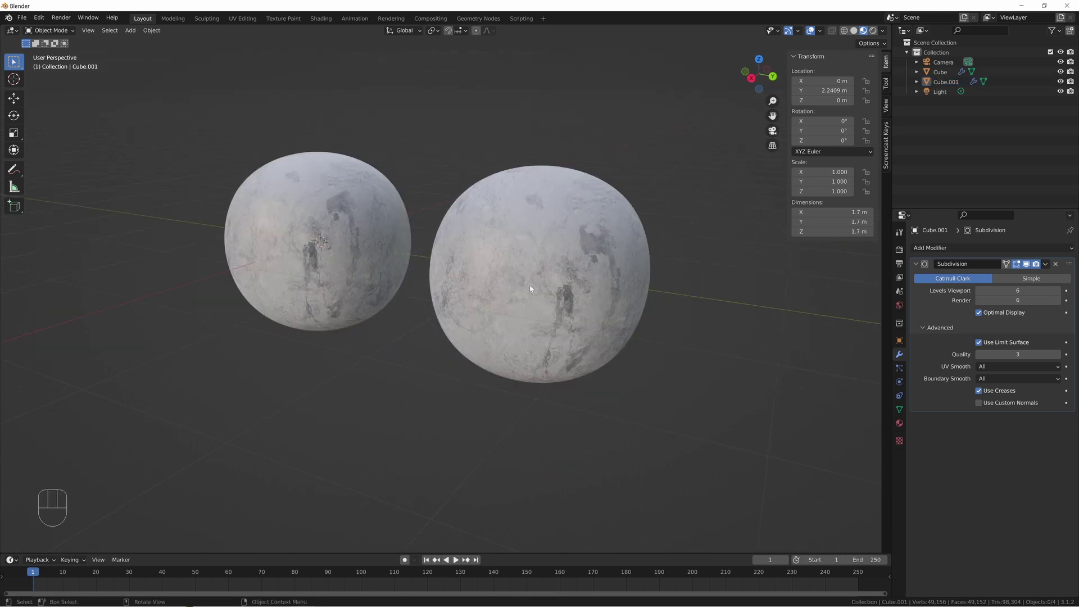
pyautogui.moveTo(530, 285); pyautogui.dragTo(489, 249, button='middle')
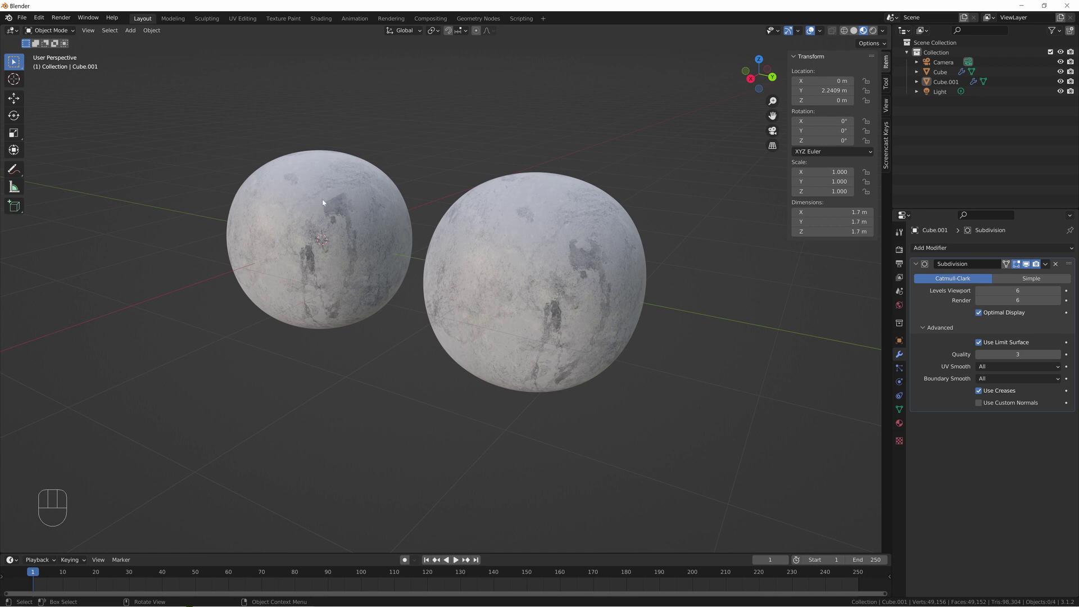
pyautogui.moveTo(587, 246); pyautogui.dragTo(548, 254, button='middle')
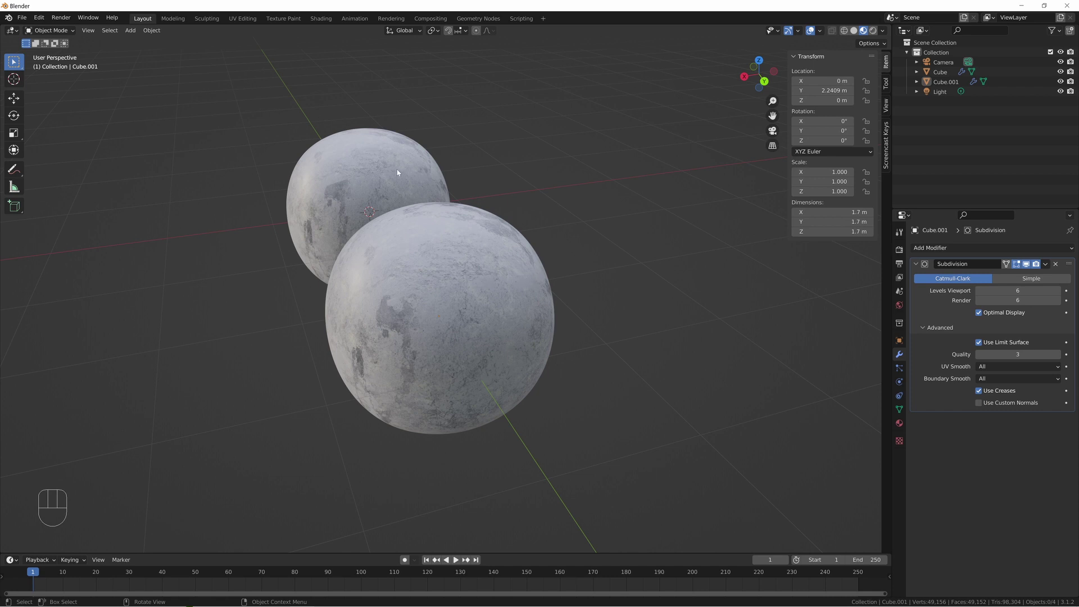
pyautogui.moveTo(422, 248); pyautogui.dragTo(548, 256, button='middle')
# Step: Set the duplicate's UV Smooth to Keep Boundaries
pyautogui.click(1012, 366)
pyautogui.click(1006, 365)
pyautogui.click(989, 368)
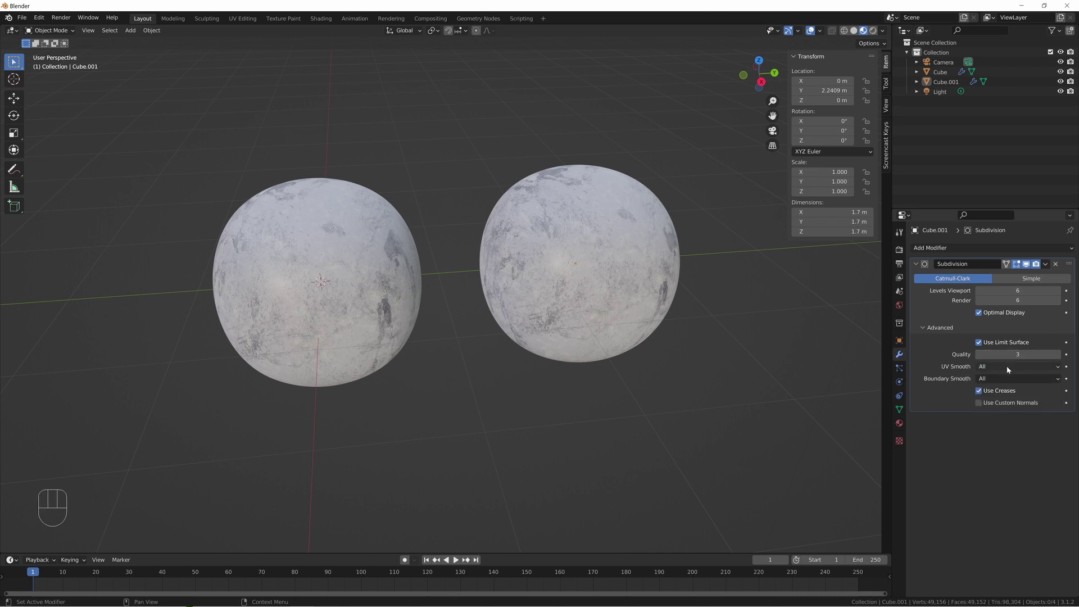
pyautogui.click(1009, 366)
pyautogui.click(985, 426)
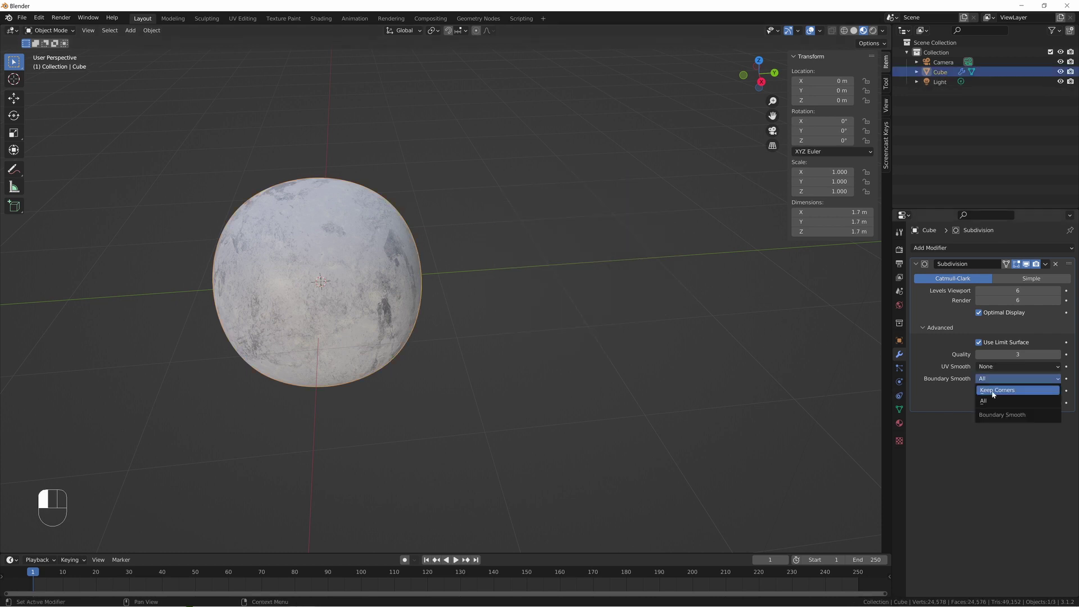
# Step: Switch the original cube's Boundary Smooth to Keep Corners and back to All
pyautogui.click(1007, 376)
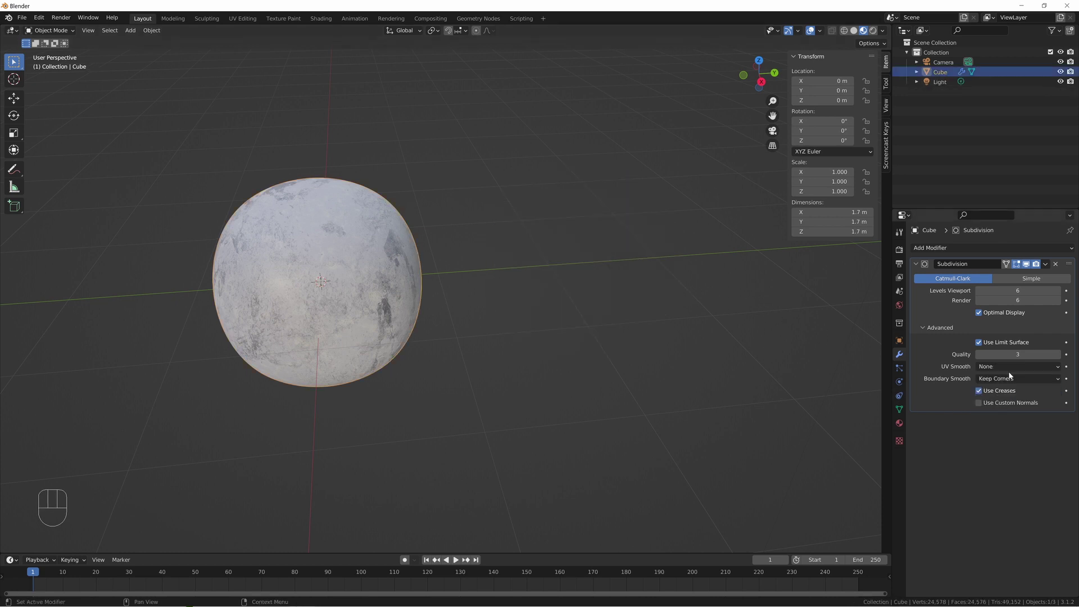
pyautogui.click(1008, 378)
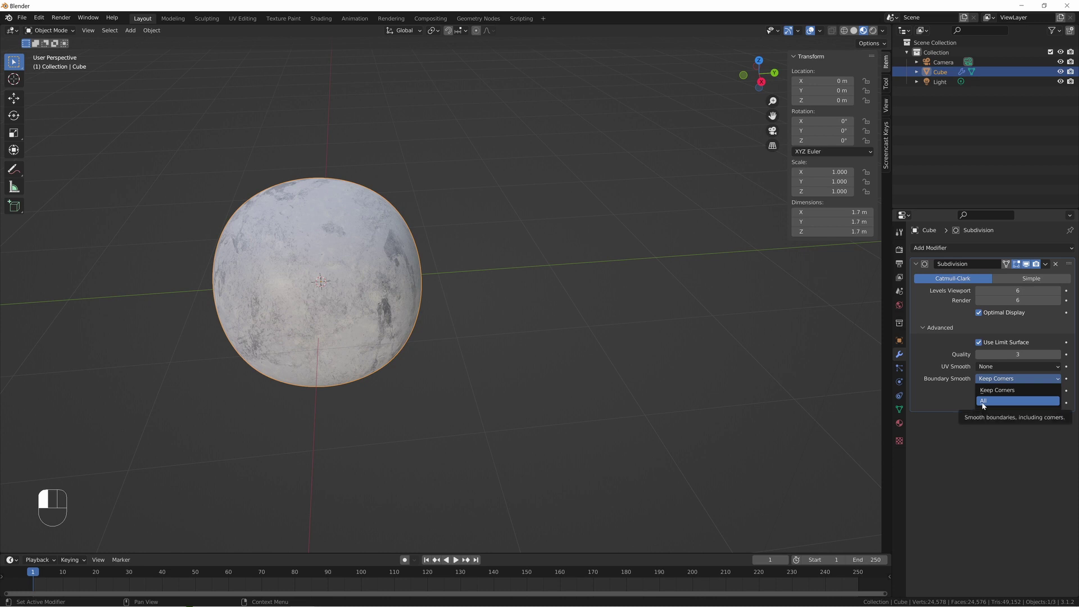
pyautogui.click(983, 402)
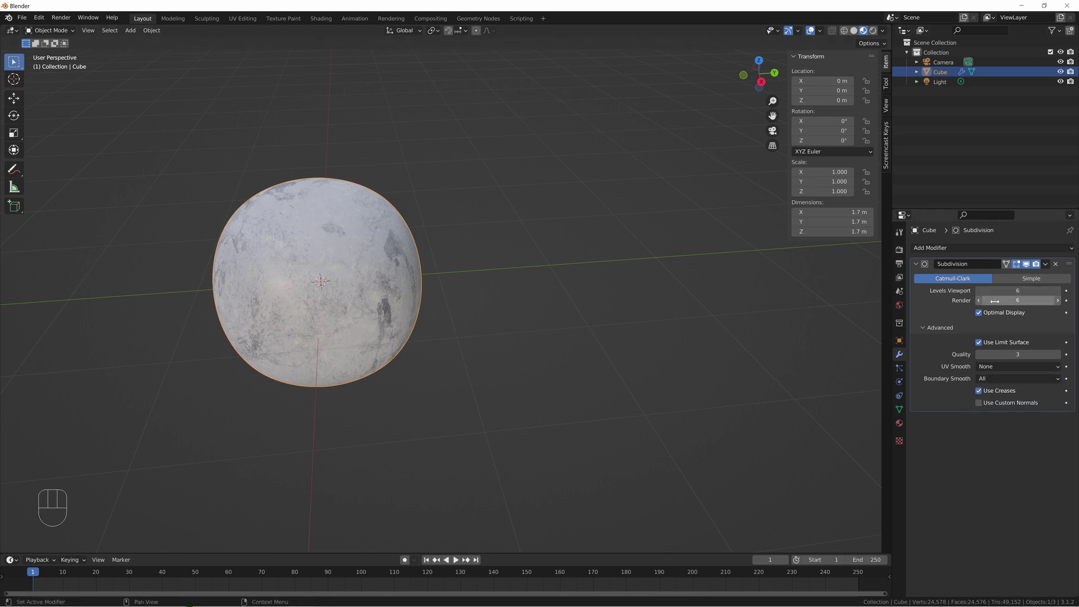
# Step: Lower the modifier's viewport level to 1 and switch Boundary Smooth from All to Keep Corners
pyautogui.click(979, 292)
pyautogui.click(979, 290)
pyautogui.click(979, 291)
pyautogui.click(980, 291)
pyautogui.click(979, 290)
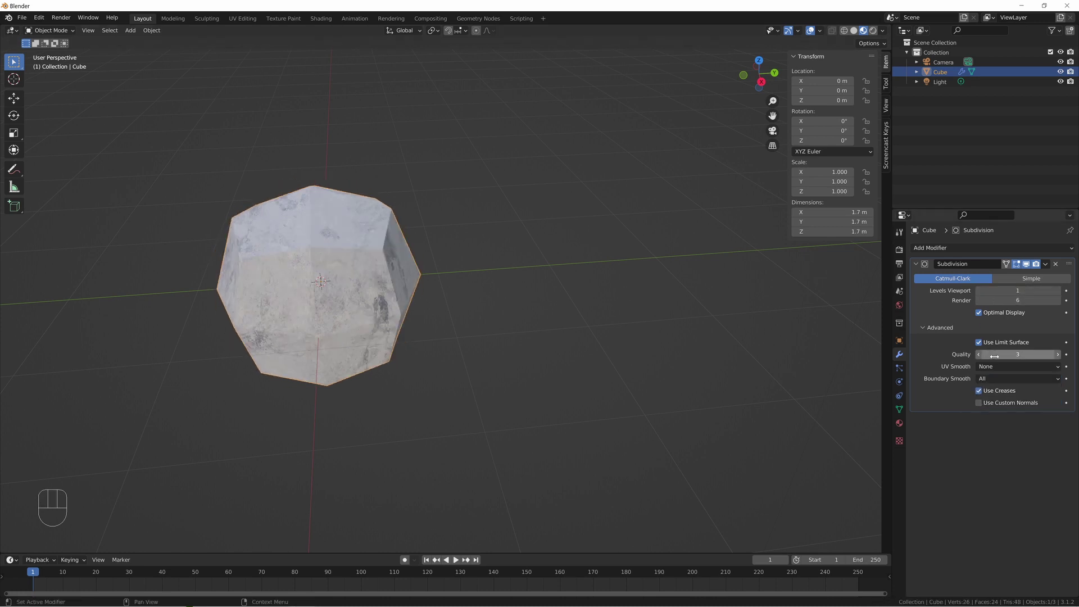
pyautogui.click(1011, 378)
pyautogui.click(994, 403)
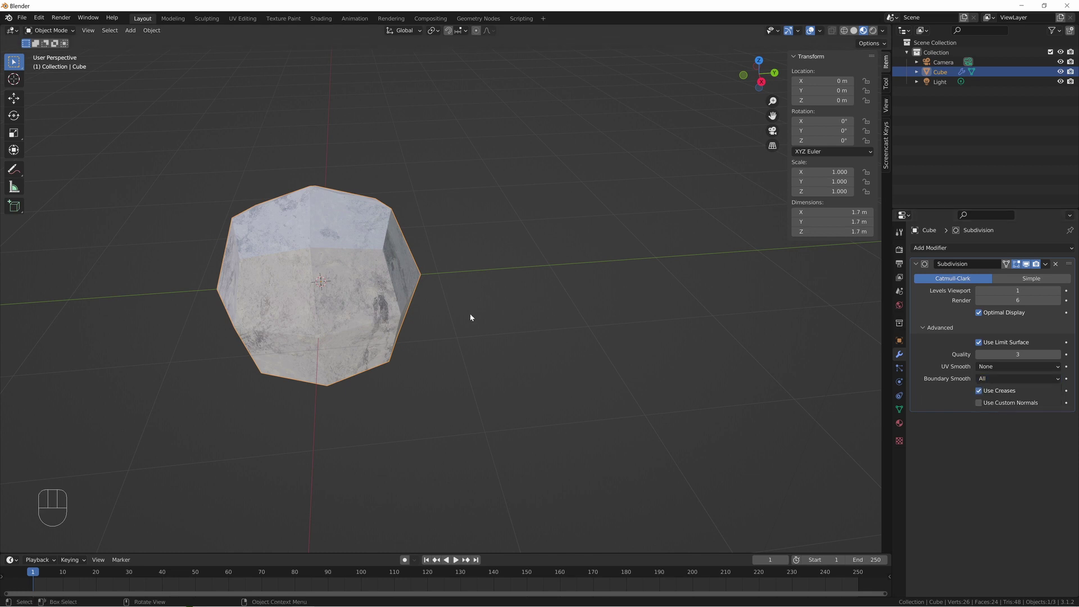
pyautogui.click(1012, 379)
pyautogui.click(988, 392)
# Step: Inspect the low-level shape up close and switch the viewport to Solid shading
pyautogui.moveTo(234, 258); pyautogui.dragTo(310, 253, button='middle')
pyautogui.keyDown('shift'); pyautogui.moveTo(310, 253); pyautogui.dragTo(425, 264, button='middle'); pyautogui.keyUp('shift')
pyautogui.scroll(4, 447, 298)
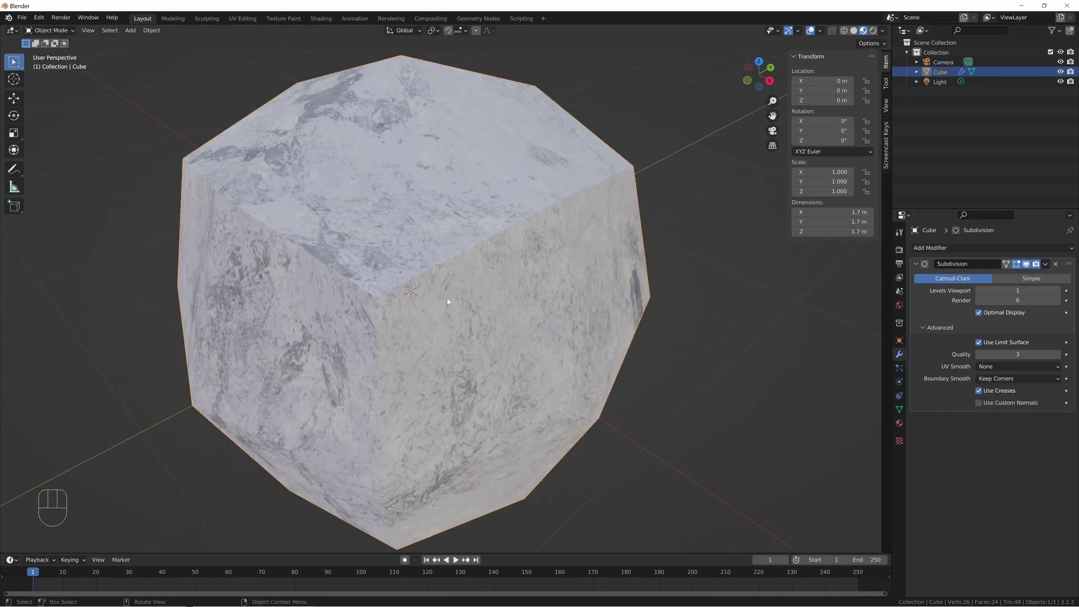
pyautogui.click(854, 30)
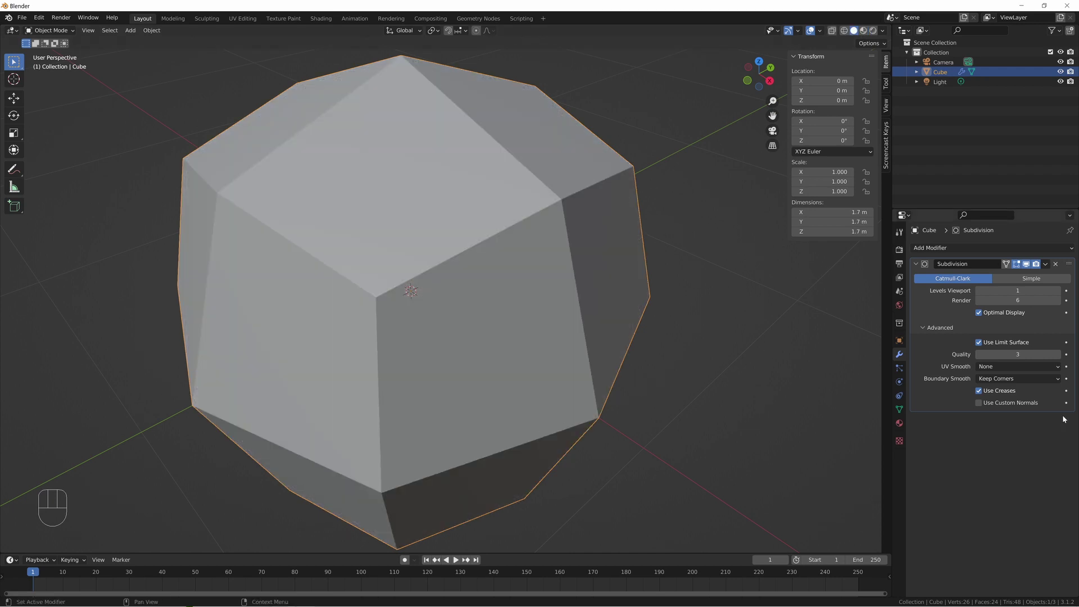
# Step: In Edit Mode, raise the edges' Mean Crease to 0.35 with Boundary Smooth on All, then set Boundary Smooth to Keep Corners
pyautogui.click(1012, 378)
pyautogui.click(998, 402)
pyautogui.press('Tab')
pyautogui.moveTo(832, 173); pyautogui.dragTo(871, 173)
pyautogui.click(992, 380)
pyautogui.click(994, 392)
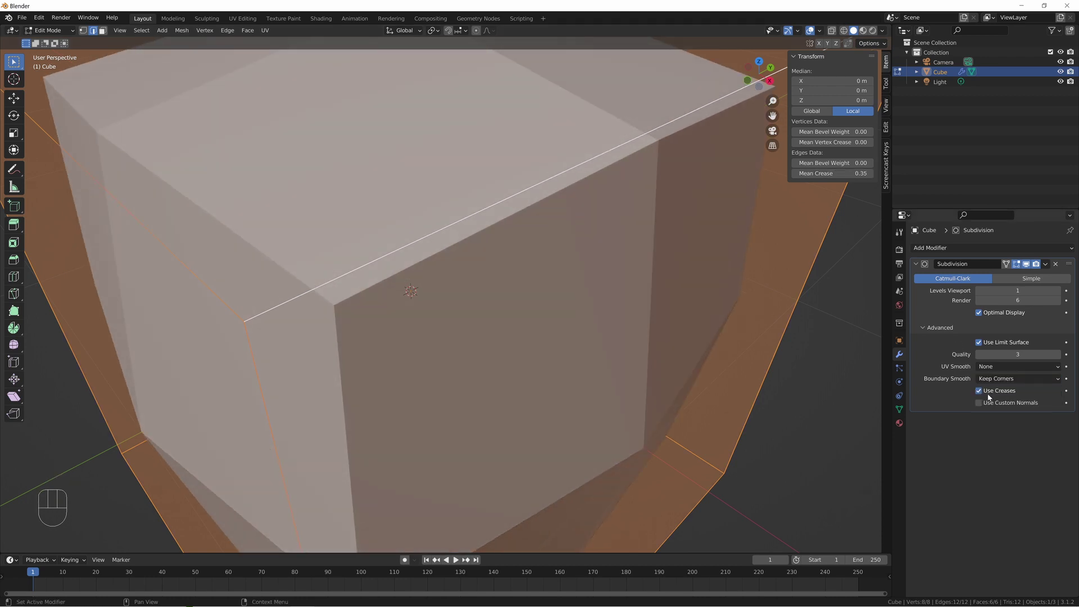
# Step: View the whole creased cube, toggle Boundary Smooth between All and Keep Corners, and reset it to All
pyautogui.scroll(-6, 477, 333)
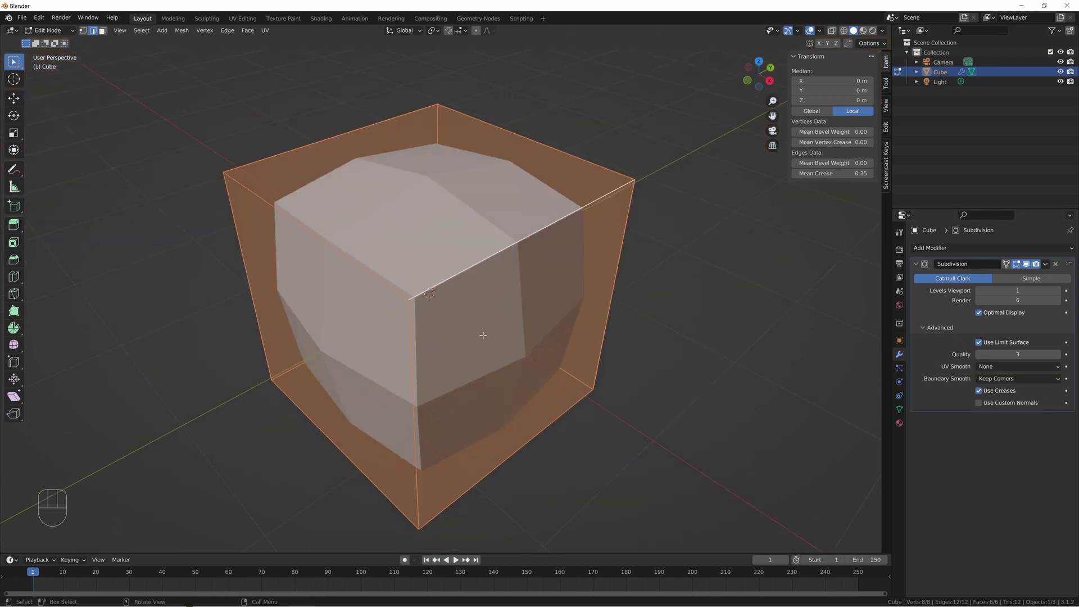
pyautogui.moveTo(484, 340); pyautogui.dragTo(489, 337, button='middle')
pyautogui.click(1001, 379)
pyautogui.click(985, 400)
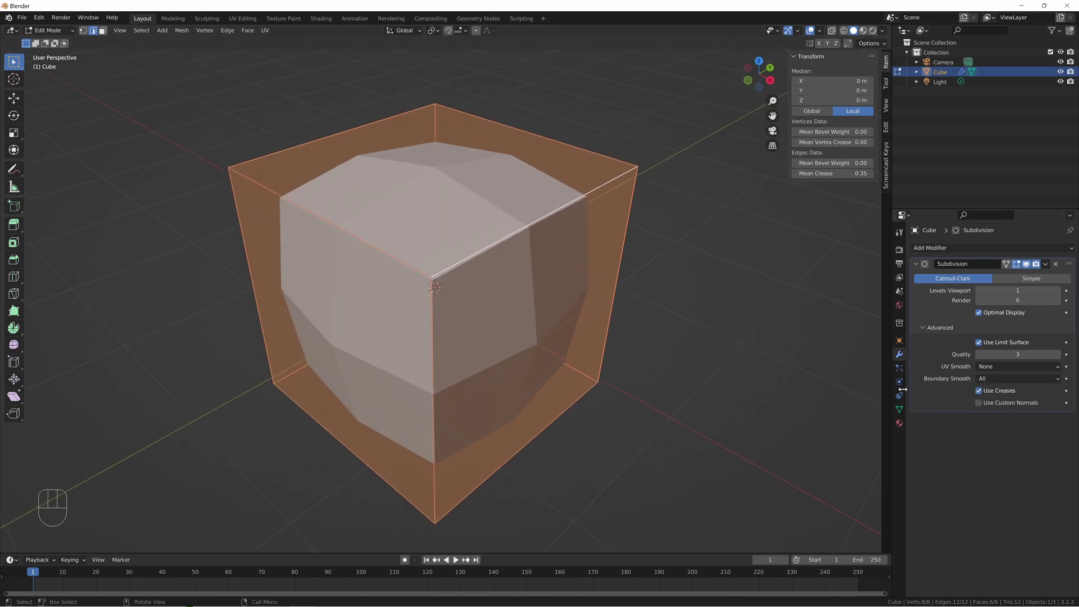
pyautogui.click(1016, 379)
pyautogui.click(1003, 391)
pyautogui.press('BackSpace')
# Step: Test Use Creases by toggling it off and on while setting the edges' Mean Crease to 1.00 and lowering it to 0.00
pyautogui.click(981, 390)
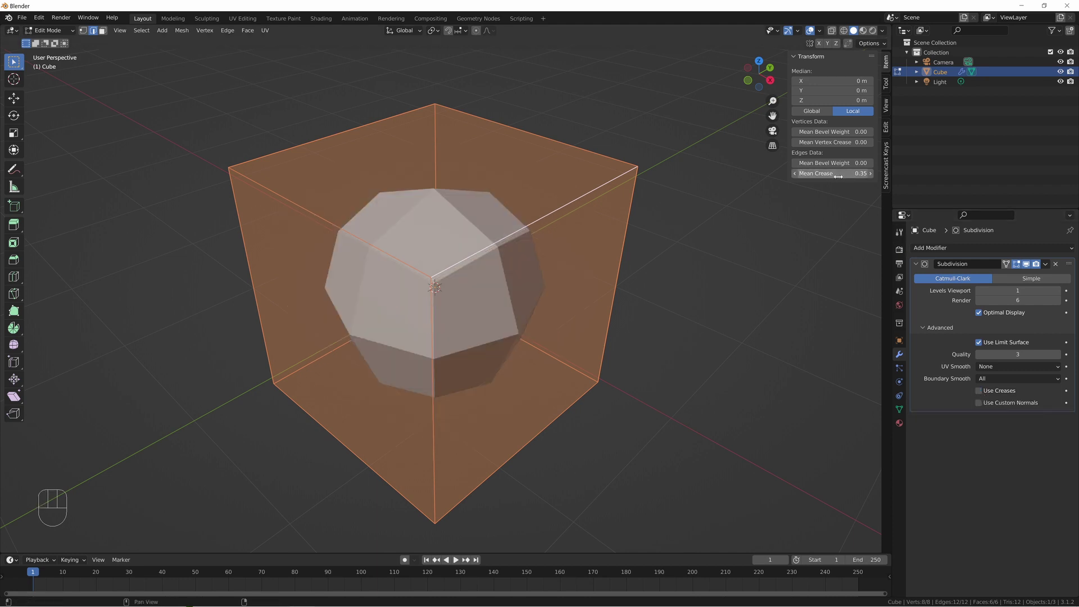
pyautogui.moveTo(840, 176)
pyautogui.mouseDown()
pyautogui.moveTo(879, 175)
pyautogui.moveTo(832, 174)
pyautogui.mouseUp()
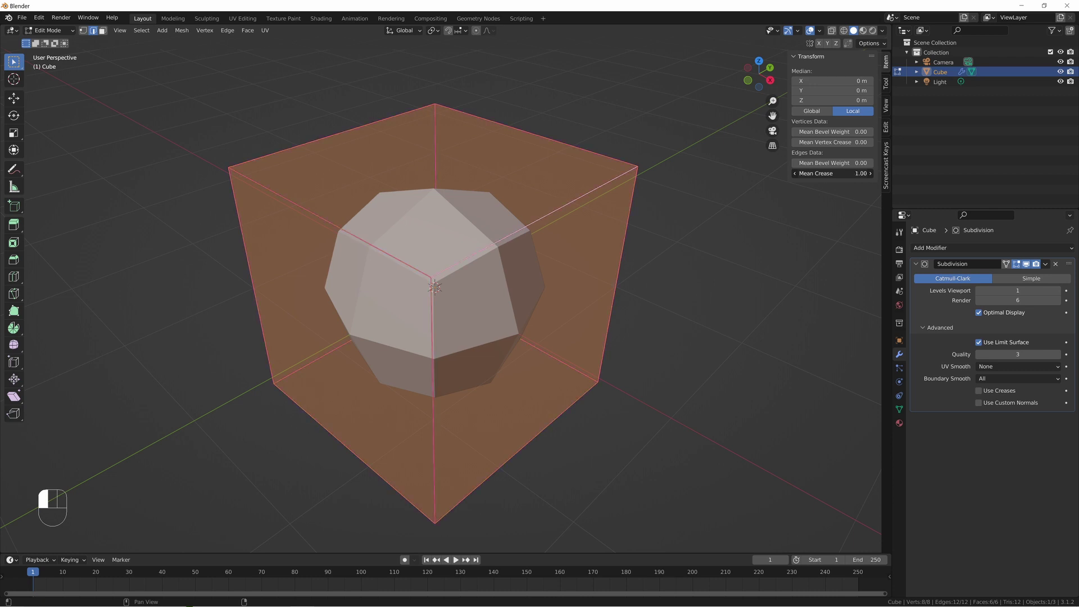
pyautogui.click(978, 390)
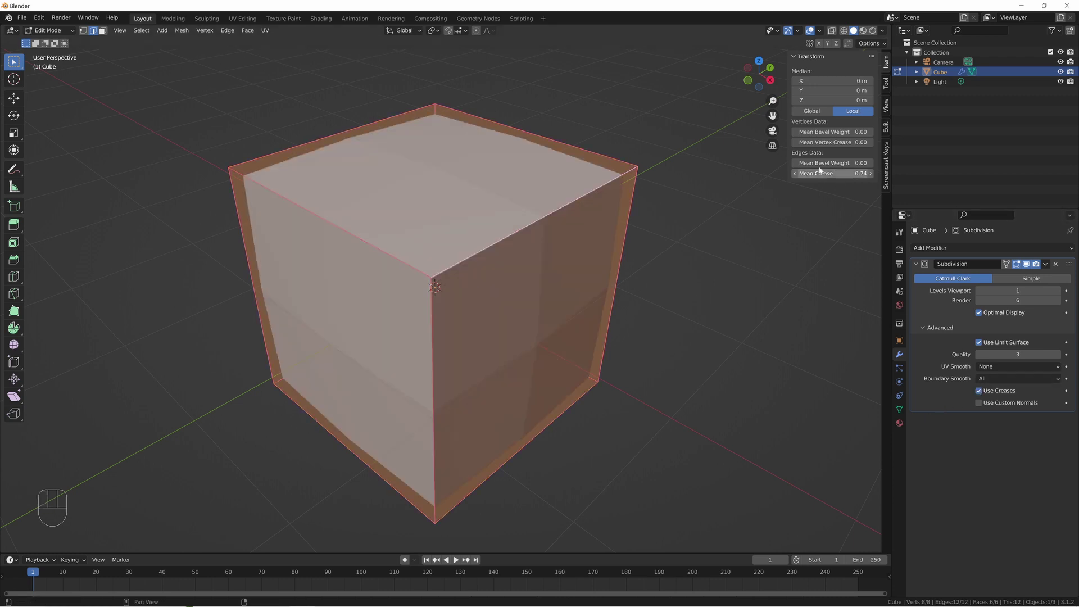
pyautogui.moveTo(831, 174); pyautogui.dragTo(792, 174)
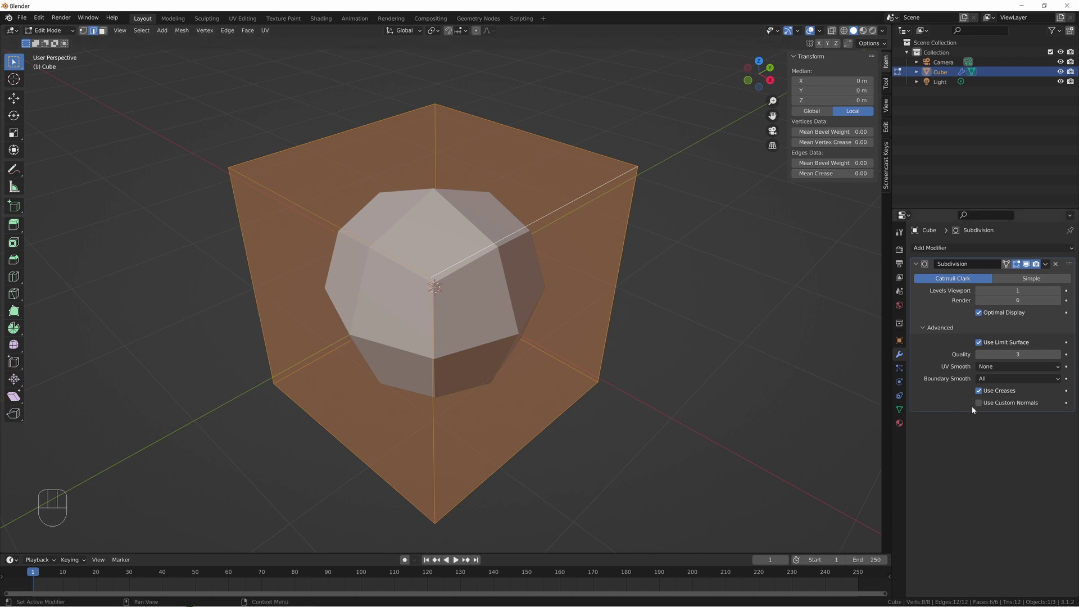
pyautogui.click(979, 391)
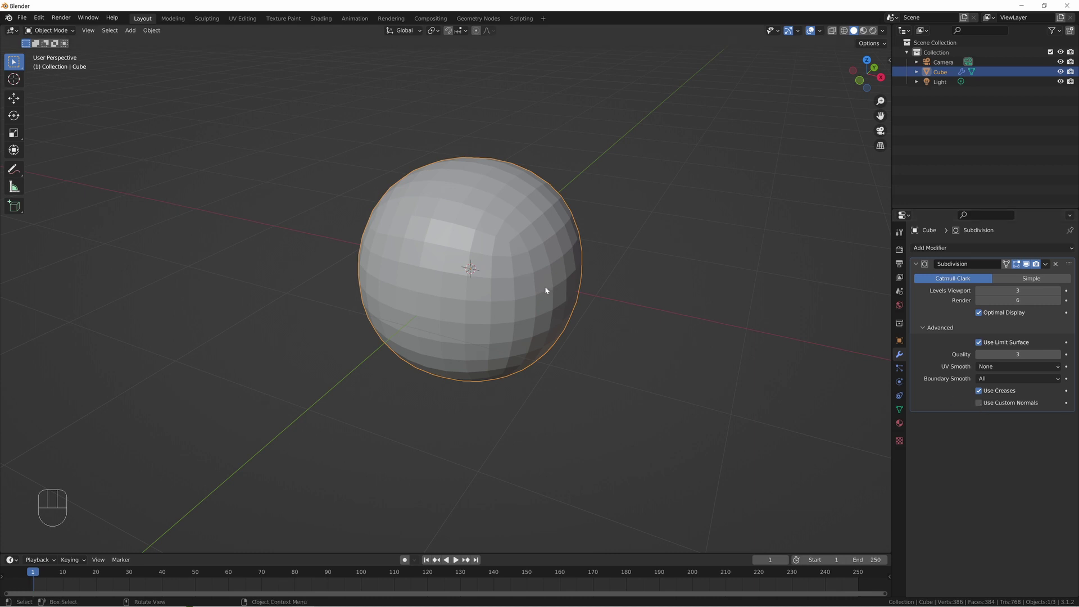
# Step: In Edit Mode, select the cube's whole mesh and split its normals
pyautogui.press('Tab')
pyautogui.moveTo(619, 306); pyautogui.dragTo(509, 226, button='middle')
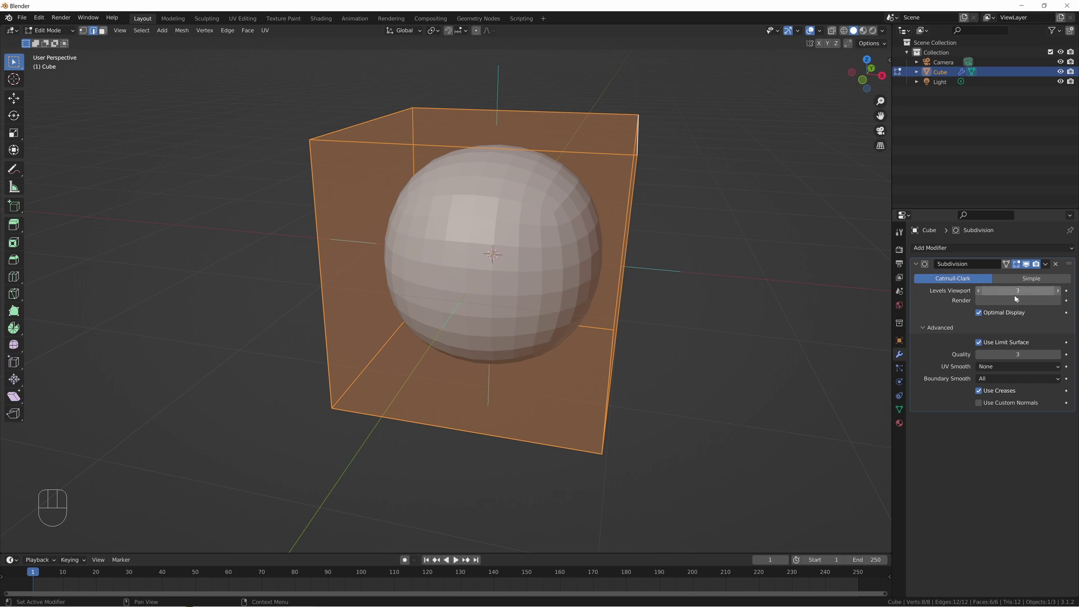
pyautogui.moveTo(518, 256); pyautogui.dragTo(539, 286, button='middle')
pyautogui.moveTo(441, 178); pyautogui.dragTo(543, 294, button='middle')
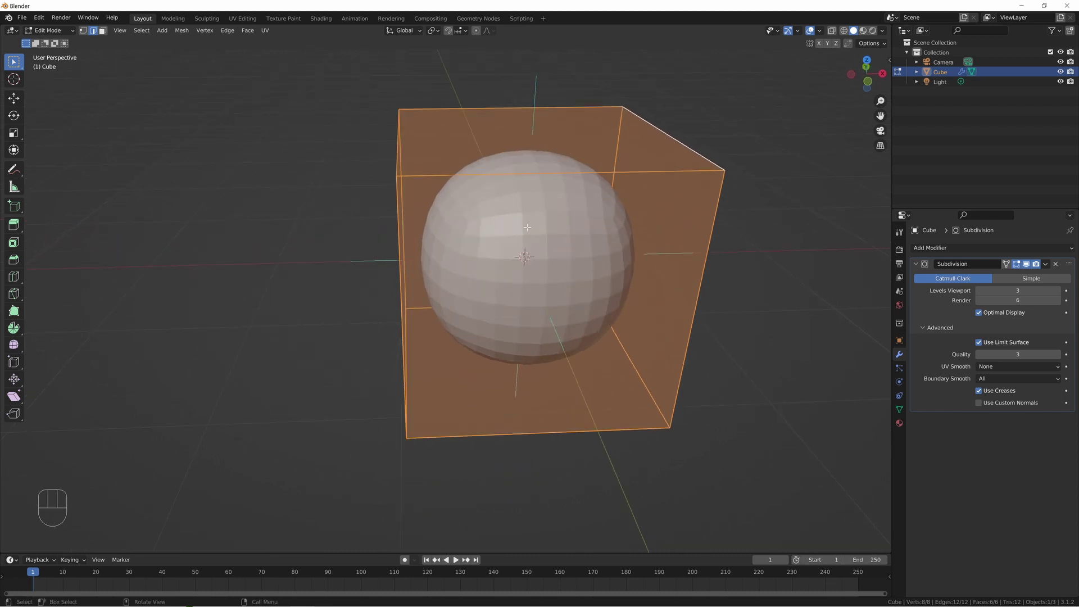
pyautogui.moveTo(533, 140); pyautogui.dragTo(528, 136, button='middle')
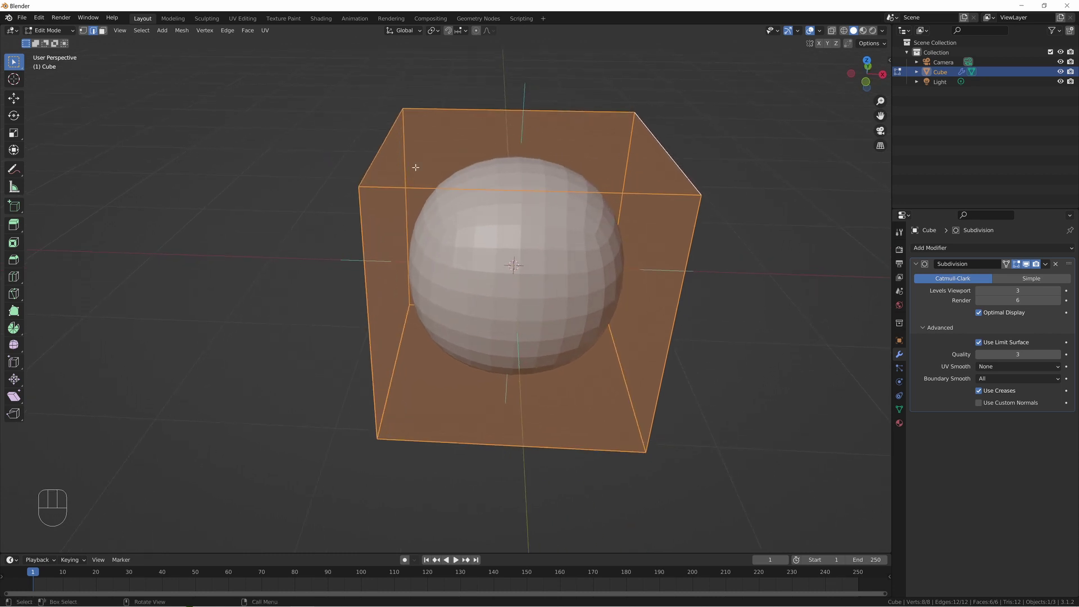
pyautogui.moveTo(626, 183); pyautogui.dragTo(594, 182, button='middle')
pyautogui.press('a')
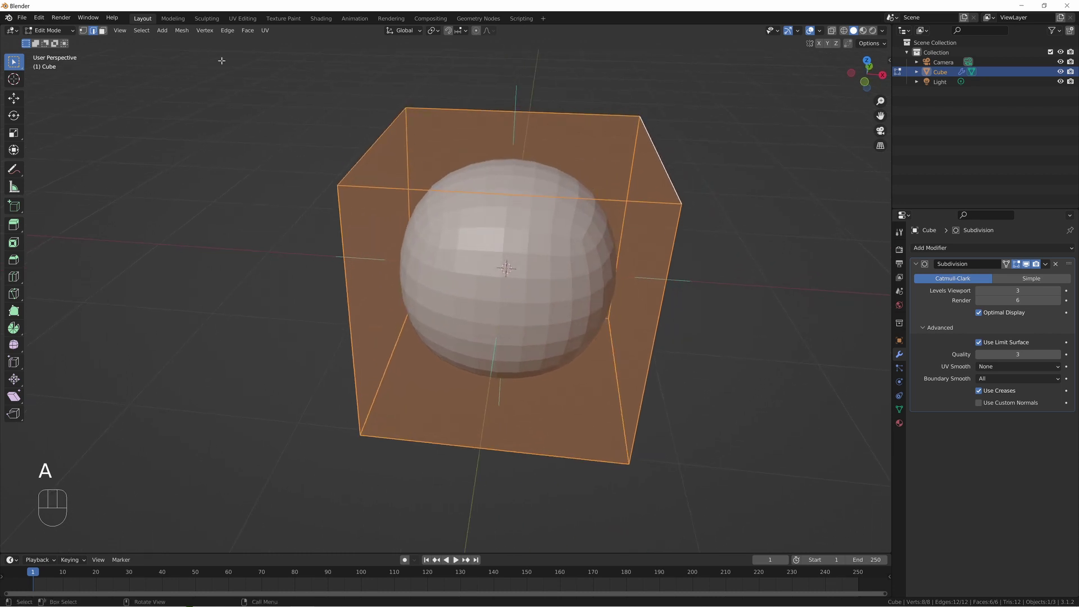
pyautogui.click(182, 31)
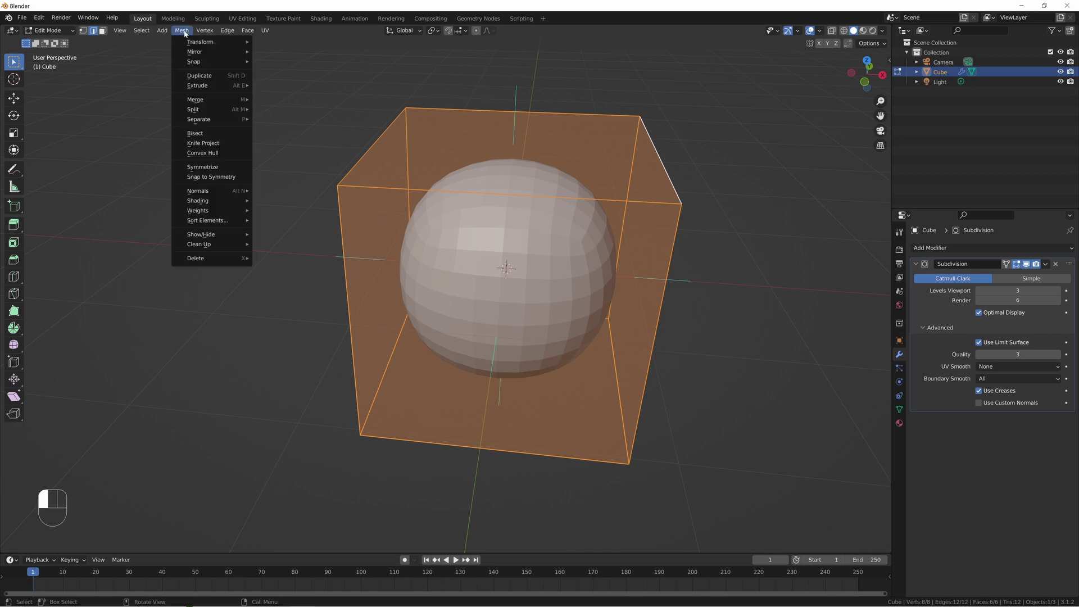
pyautogui.moveTo(219, 191)
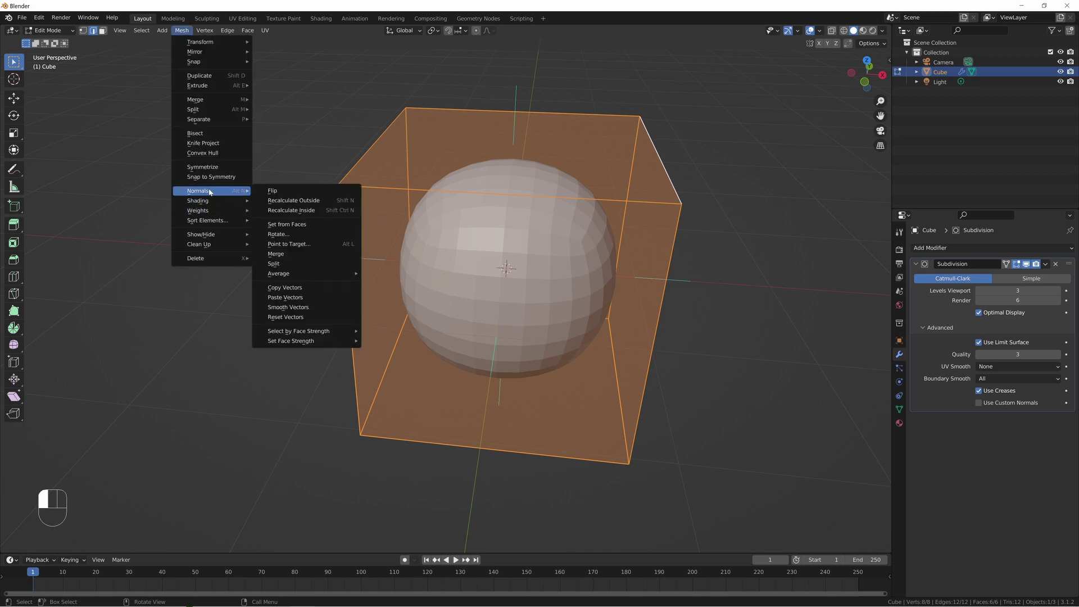
pyautogui.click(275, 264)
pyautogui.moveTo(301, 269); pyautogui.dragTo(434, 198, button='middle')
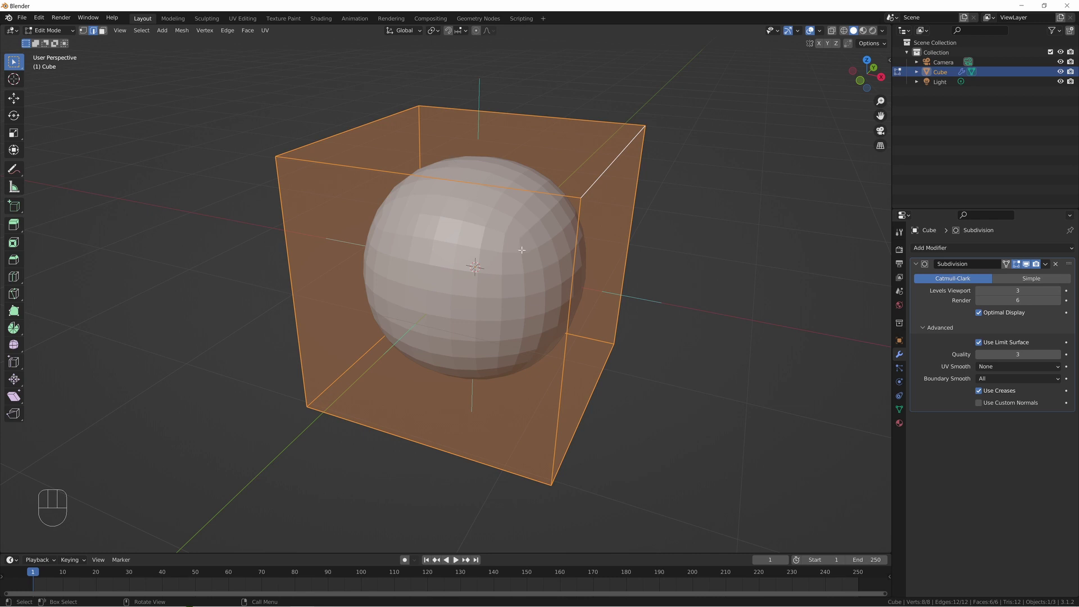
# Step: Enable Use Custom Normals on the cube's Subdivision modifier and inspect the shading in Object Mode and Edit Mode
pyautogui.click(978, 403)
pyautogui.scroll(-2, 521, 253)
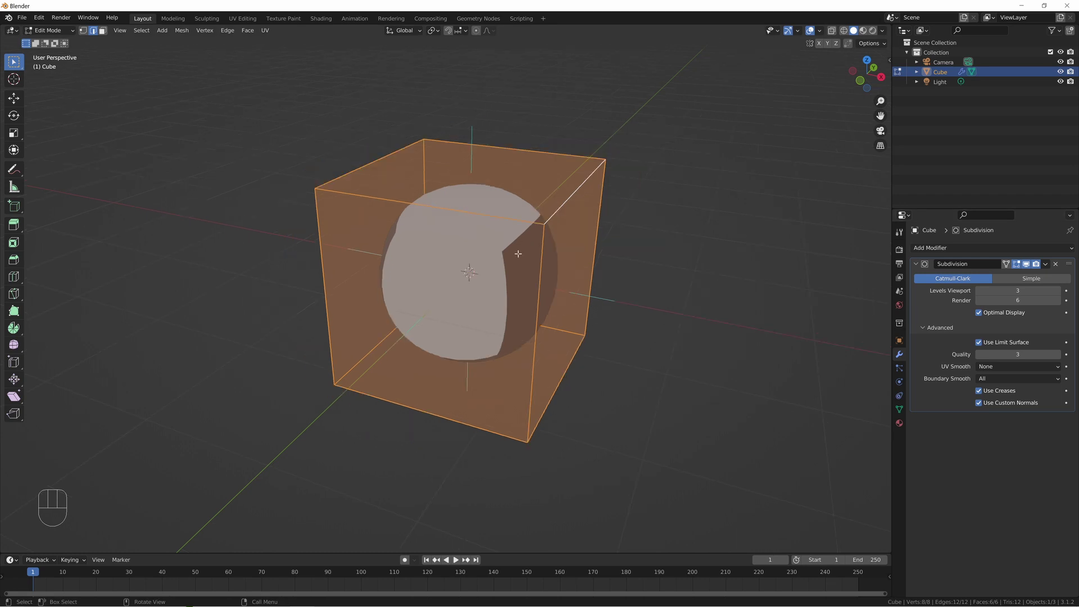
pyautogui.scroll(2, 530, 290)
pyautogui.press('Tab')
pyautogui.moveTo(661, 288)
pyautogui.mouseDown(button='middle')
pyautogui.moveTo(564, 287)
pyautogui.moveTo(545, 268)
pyautogui.moveTo(456, 245)
pyautogui.mouseUp(button='middle')
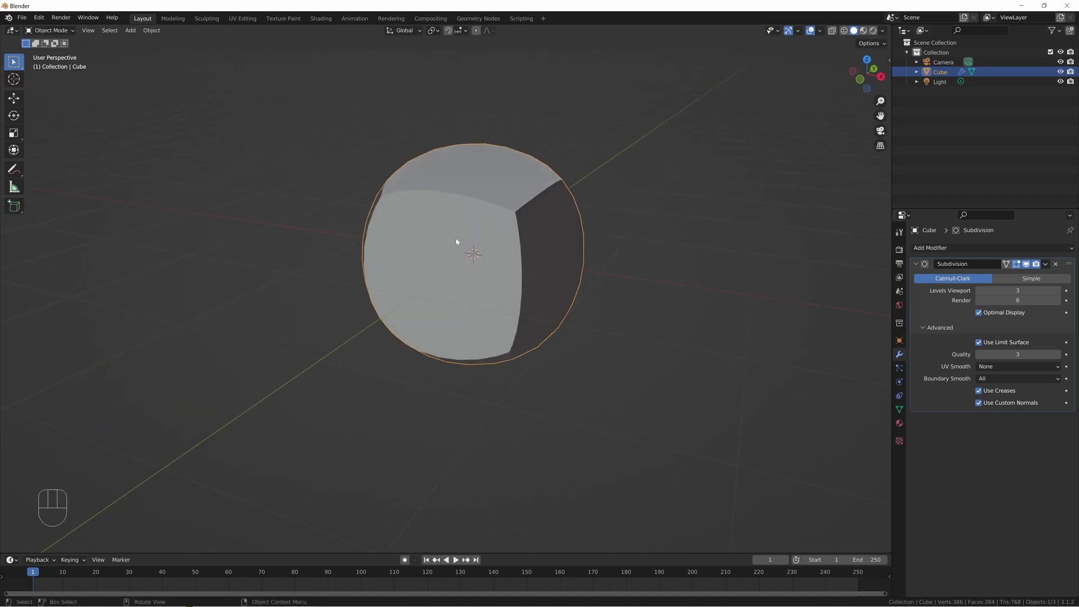
pyautogui.press('Tab')
pyautogui.moveTo(471, 125); pyautogui.dragTo(473, 101, button='middle')
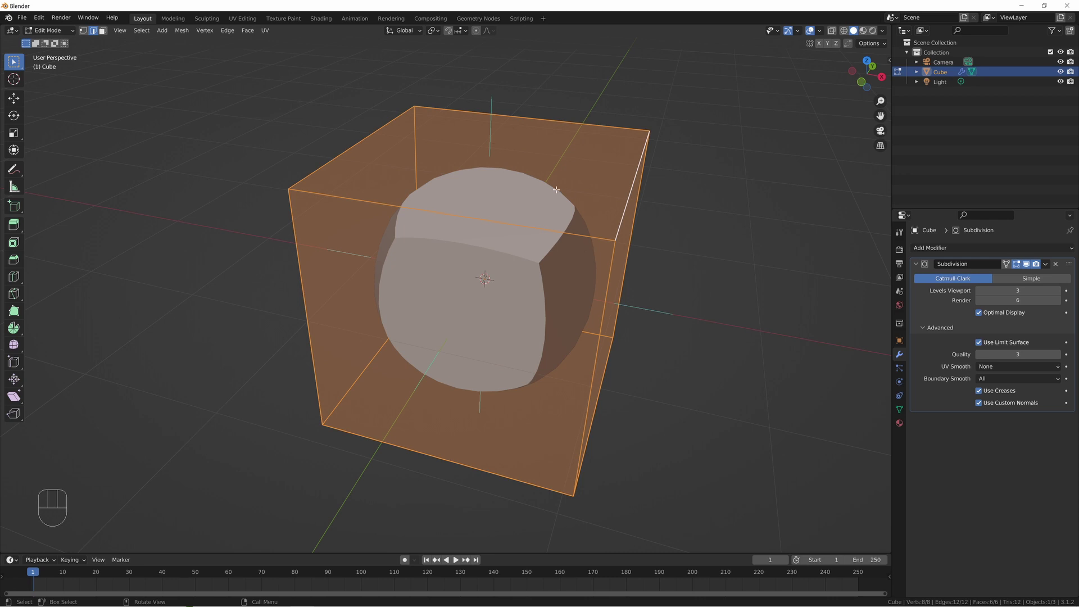
pyautogui.moveTo(571, 227); pyautogui.dragTo(487, 241, button='middle')
pyautogui.press('Tab')
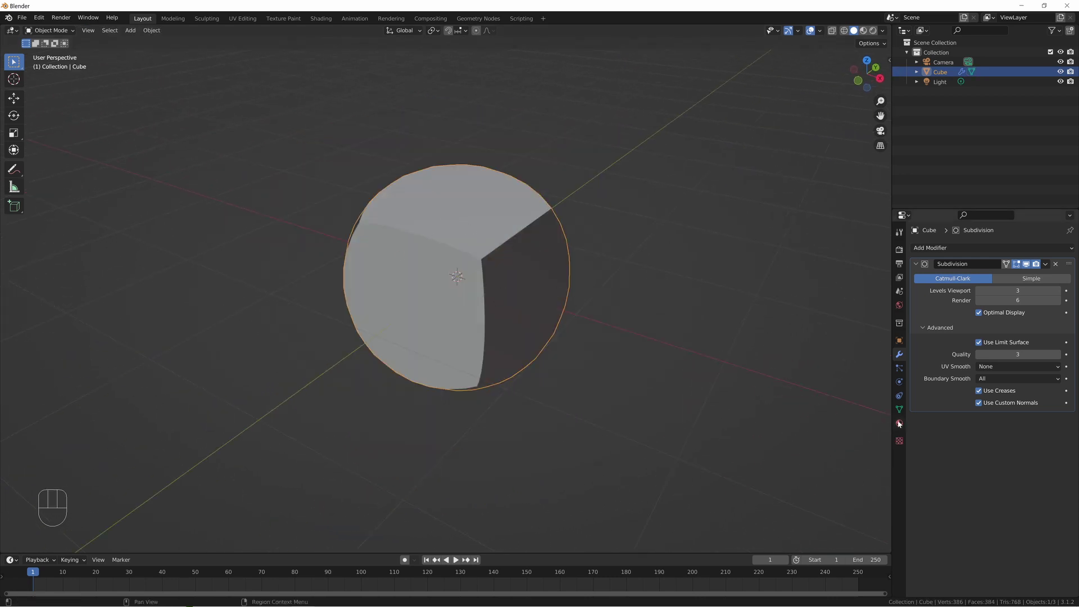
# Step: Add a second cube and move it about 2.4 m along the X axis, beside the first
pyautogui.scroll(-5, 575, 241)
pyautogui.hotkey('shift', 'a')
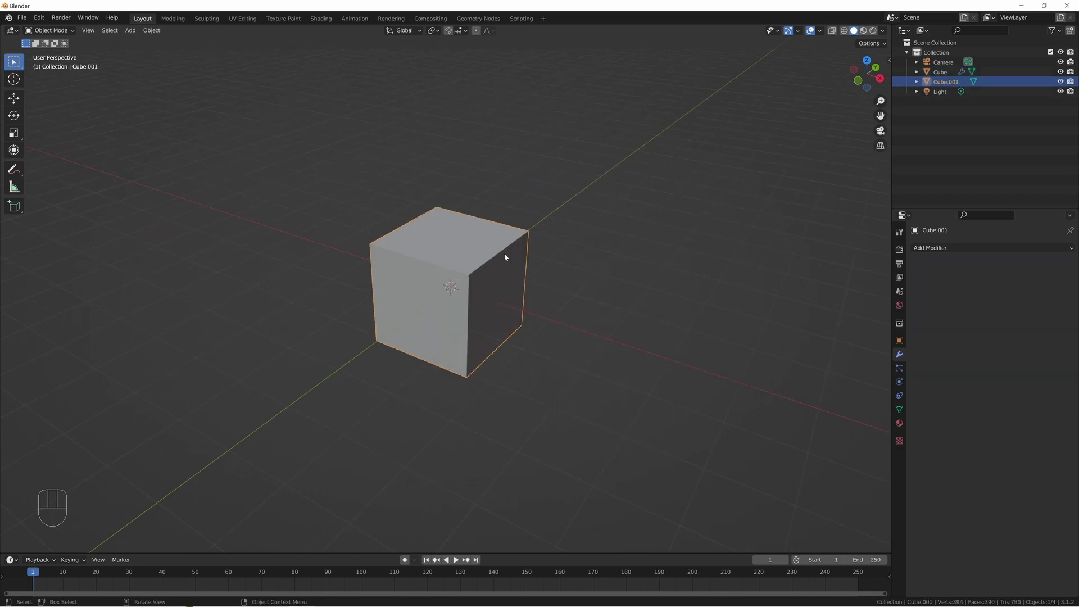
pyautogui.press('g')
pyautogui.press('x')
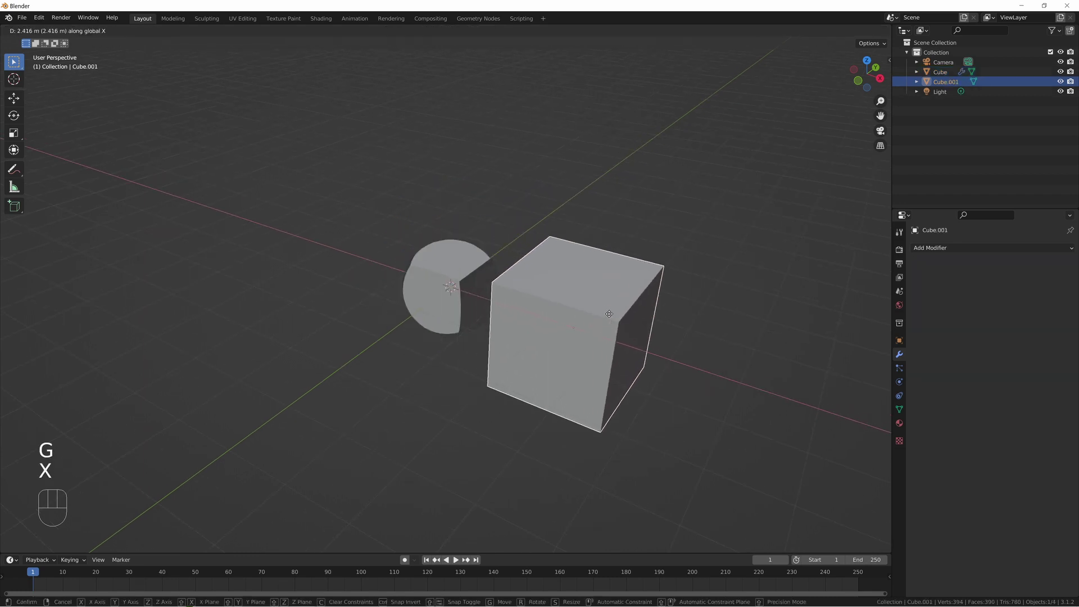
pyautogui.click(646, 281)
# Step: Add a Subdivision Surface modifier to the second cube, set Levels Viewport to 3 and expand the Advanced options
pyautogui.click(940, 249)
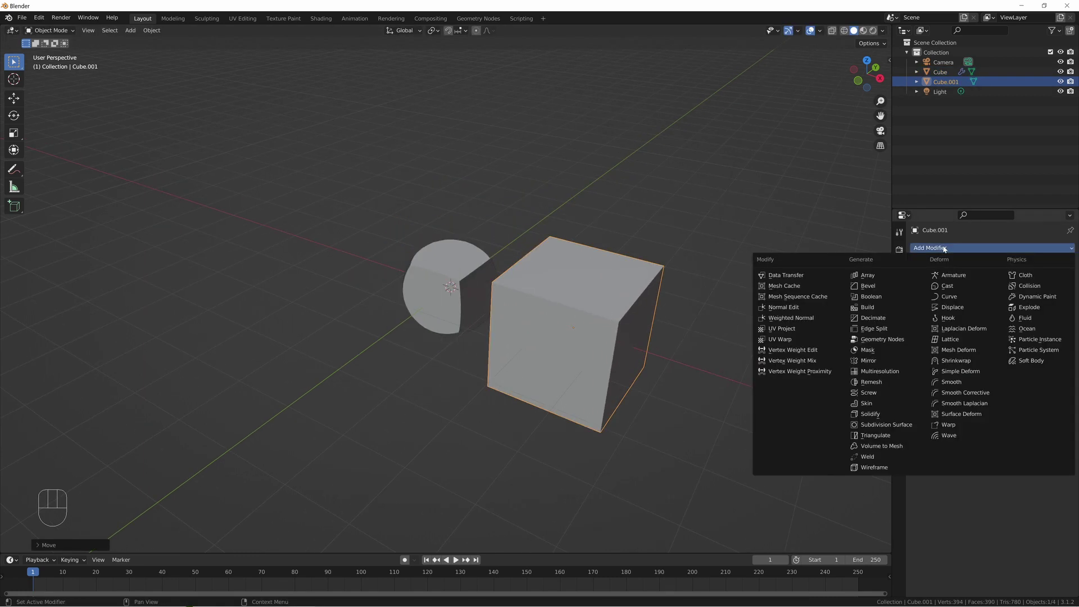
pyautogui.click(891, 427)
pyautogui.click(1017, 290)
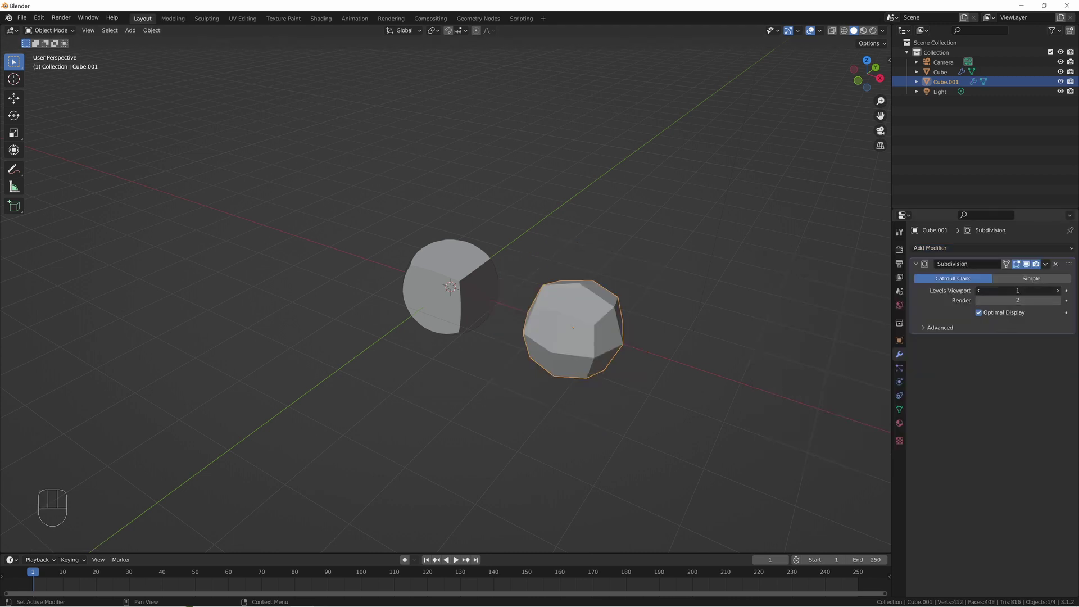
pyautogui.write('4')
pyautogui.press('Return')
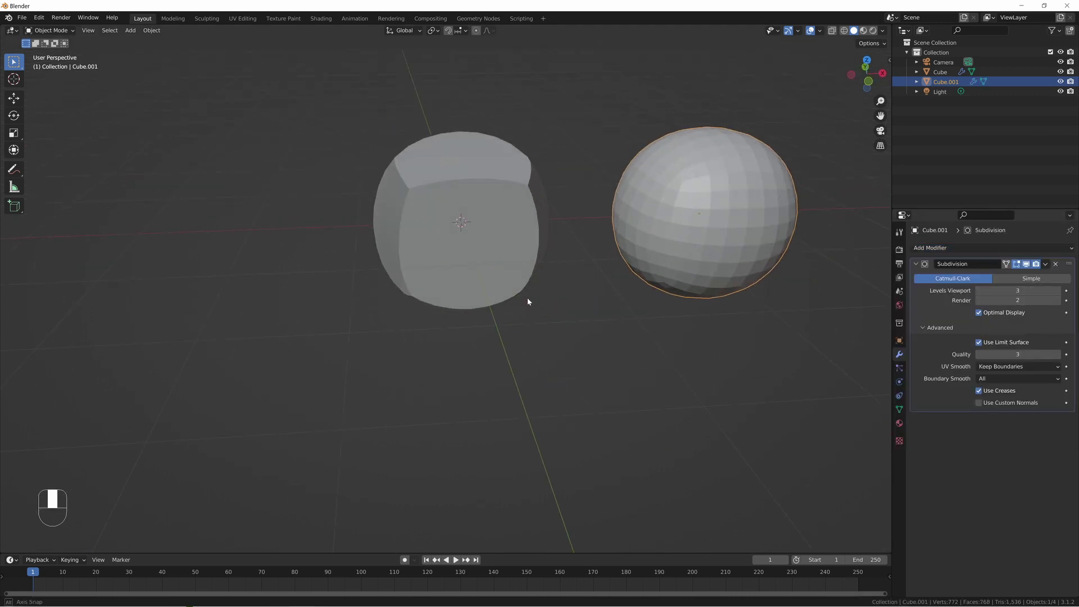
pyautogui.moveTo(527, 298); pyautogui.dragTo(477, 297, button='middle')
pyautogui.moveTo(361, 217); pyautogui.dragTo(415, 197, button='middle')
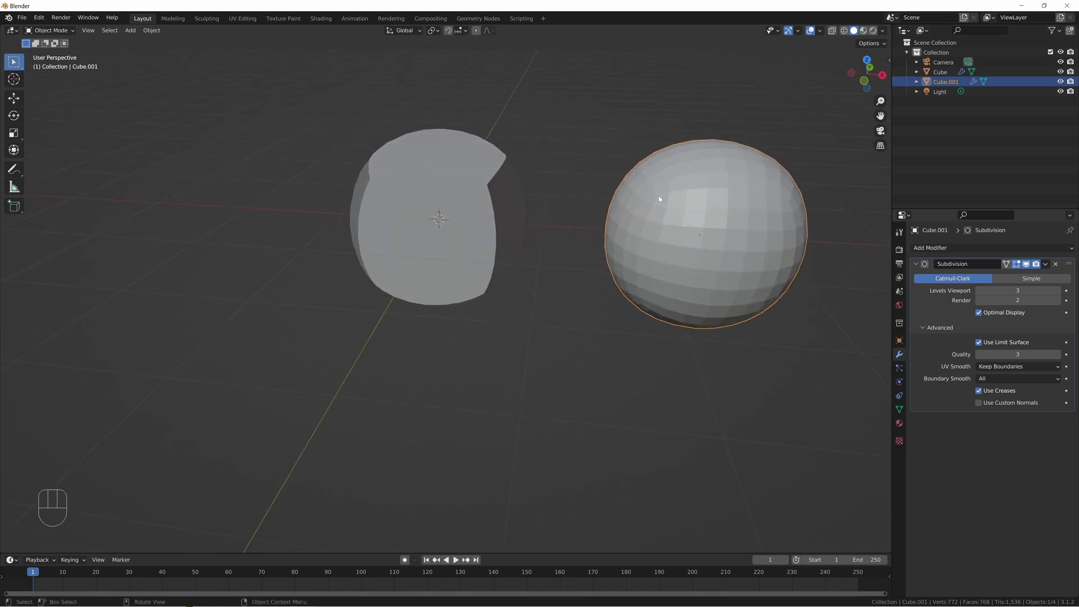
pyautogui.moveTo(437, 252); pyautogui.dragTo(440, 150, button='middle')
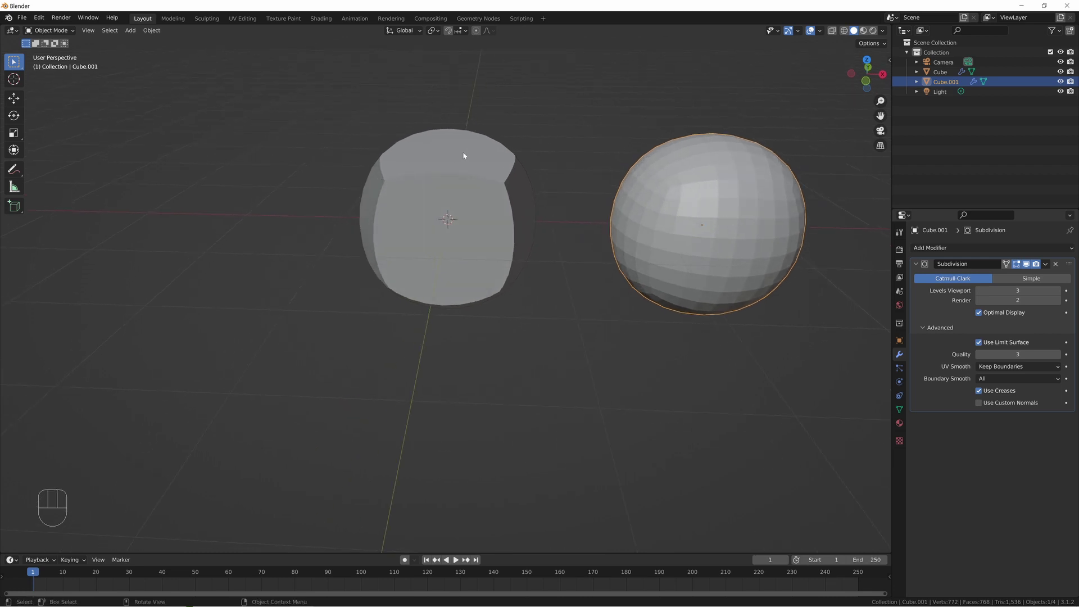
# Step: Toggle Use Custom Normals off and back on for the original cube to compare its shading
pyautogui.click(480, 200)
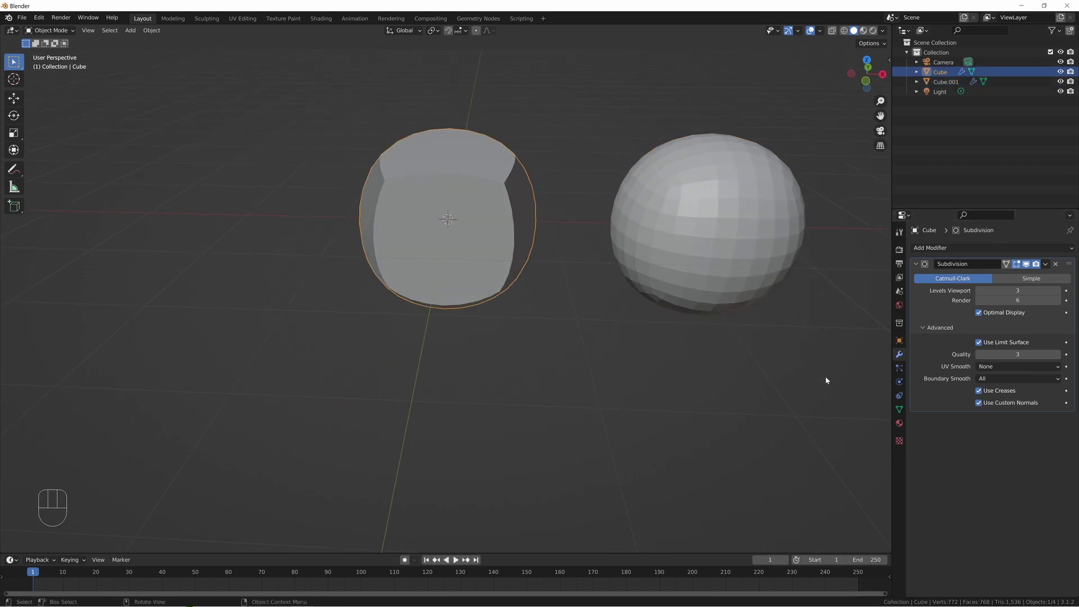
pyautogui.click(980, 403)
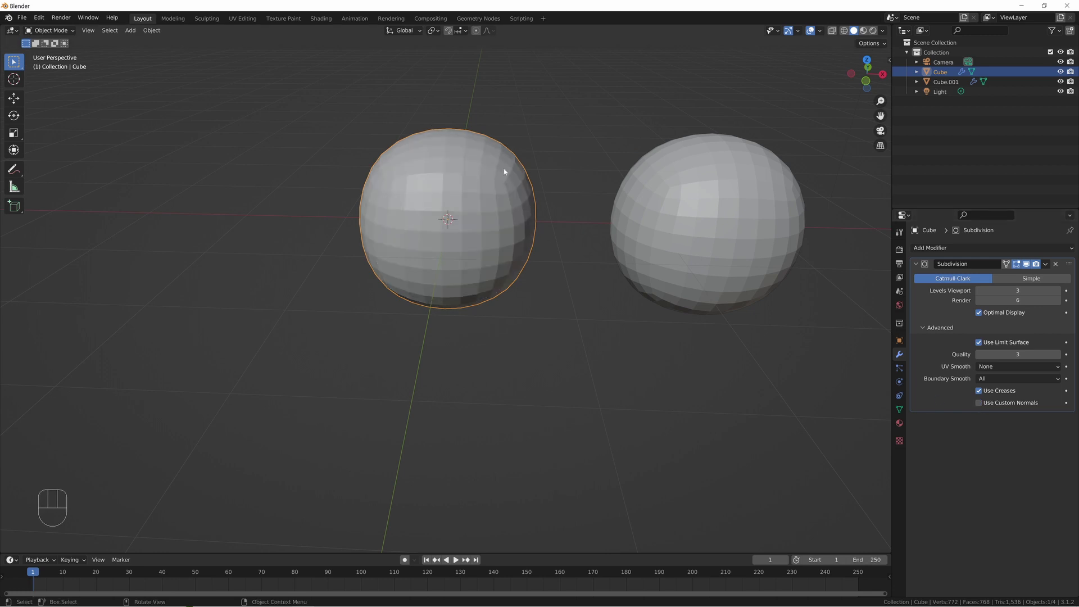
pyautogui.click(978, 403)
# Step: Compare the shading of the custom-normals sphere with the plain subdivided sphere from several angles and distances
pyautogui.moveTo(607, 264)
pyautogui.mouseDown(button='middle')
pyautogui.moveTo(583, 289)
pyautogui.moveTo(534, 296)
pyautogui.moveTo(521, 275)
pyautogui.moveTo(578, 266)
pyautogui.moveTo(546, 258)
pyautogui.moveTo(534, 267)
pyautogui.mouseUp(button='middle')
pyautogui.moveTo(466, 223); pyautogui.dragTo(469, 167, button='middle')
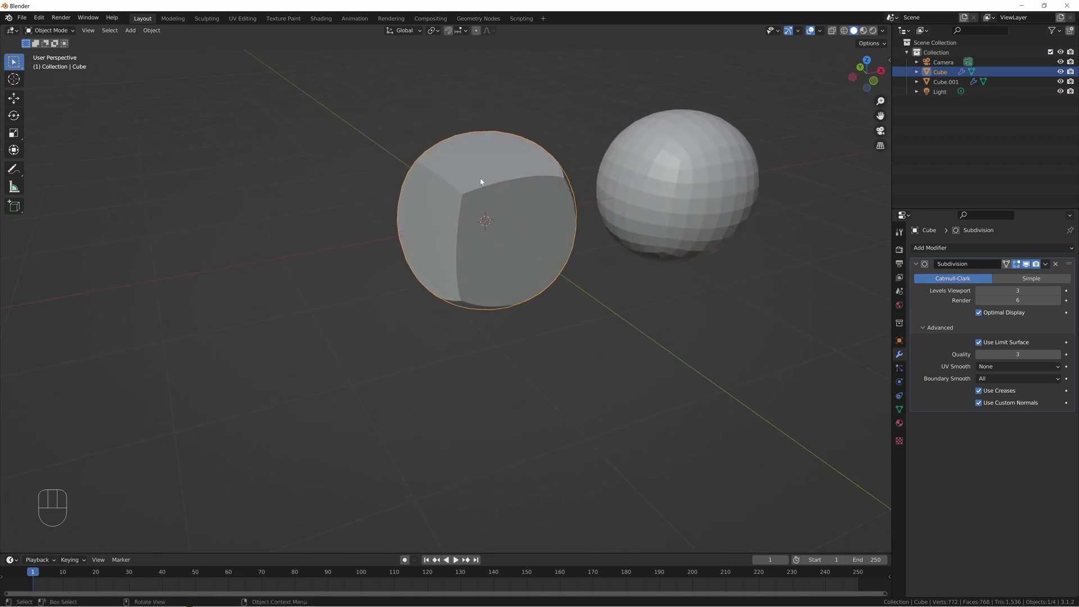
pyautogui.moveTo(648, 213); pyautogui.dragTo(560, 313, button='middle')
pyautogui.moveTo(415, 258); pyautogui.dragTo(404, 223, button='middle')
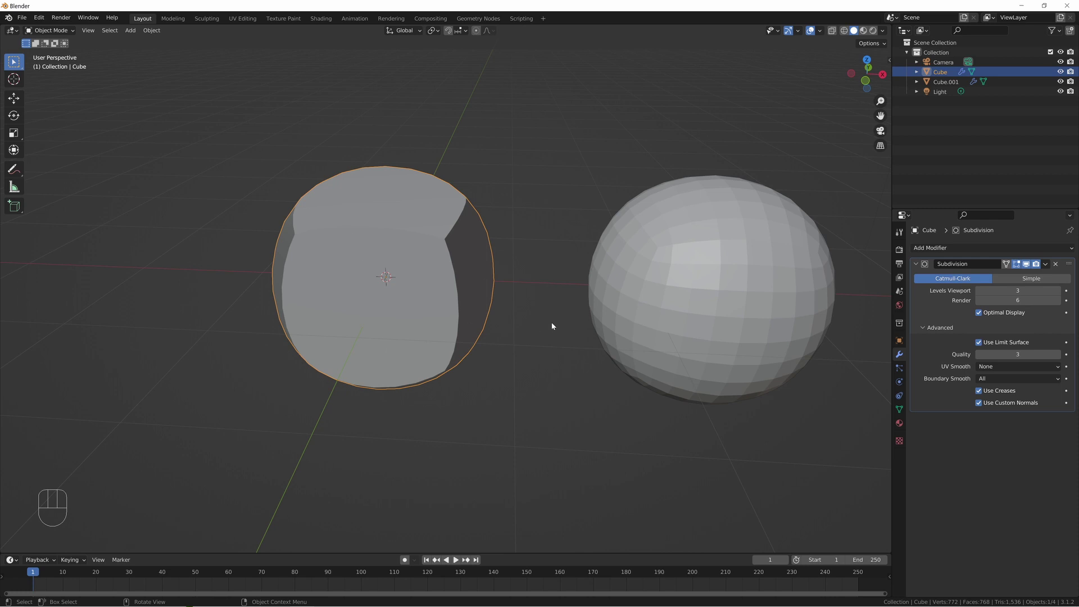
pyautogui.scroll(-4, 602, 313)
pyautogui.moveTo(600, 315); pyautogui.dragTo(575, 315, button='middle')
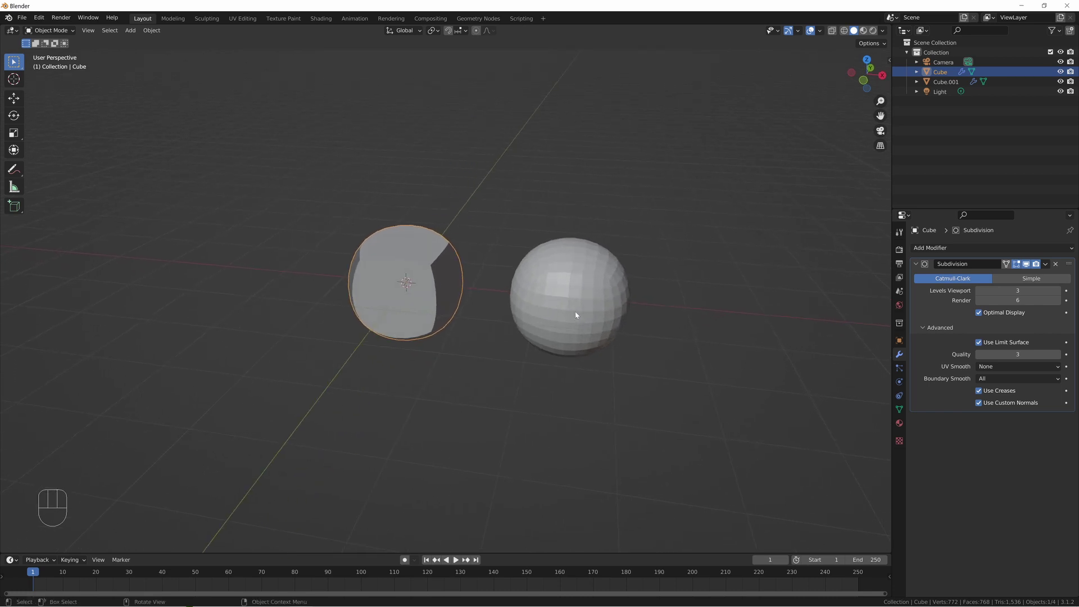
pyautogui.scroll(2, 576, 315)
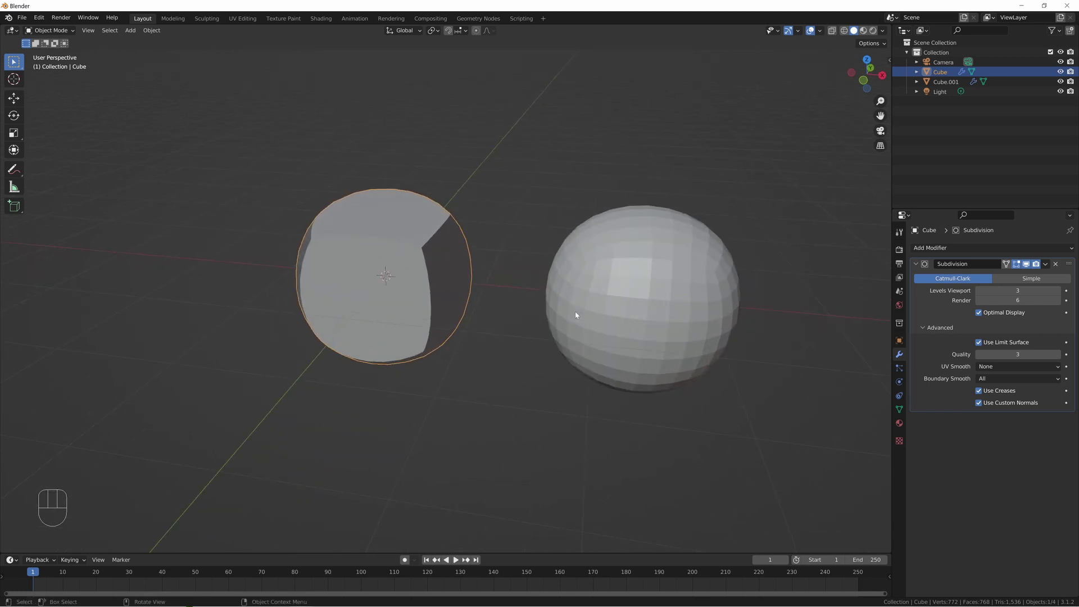
pyautogui.keyDown('shift'); pyautogui.moveTo(621, 311); pyautogui.dragTo(569, 313, button='middle'); pyautogui.keyUp('shift')
pyautogui.scroll(1, 570, 323)
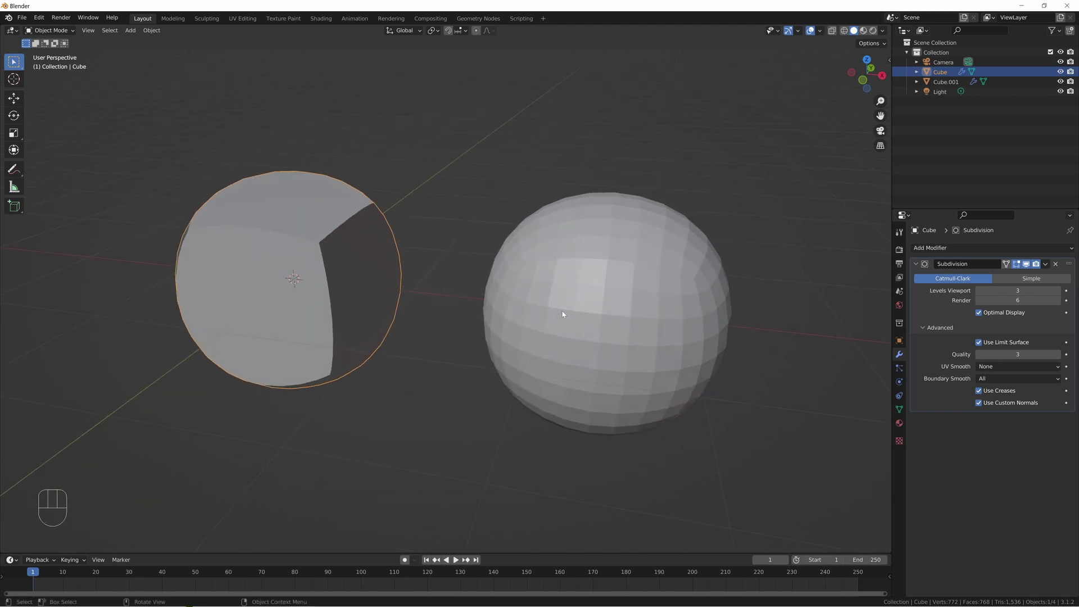
# Step: Delete the original cube with the split normals and select the remaining subdivided cube
pyautogui.click(606, 314)
pyautogui.click(307, 269)
pyautogui.press('x')
pyautogui.click(308, 270)
pyautogui.click(607, 315)
# Step: Reset the remaining cube's X location to 0 m so it sits at the world origin
pyautogui.click(899, 341)
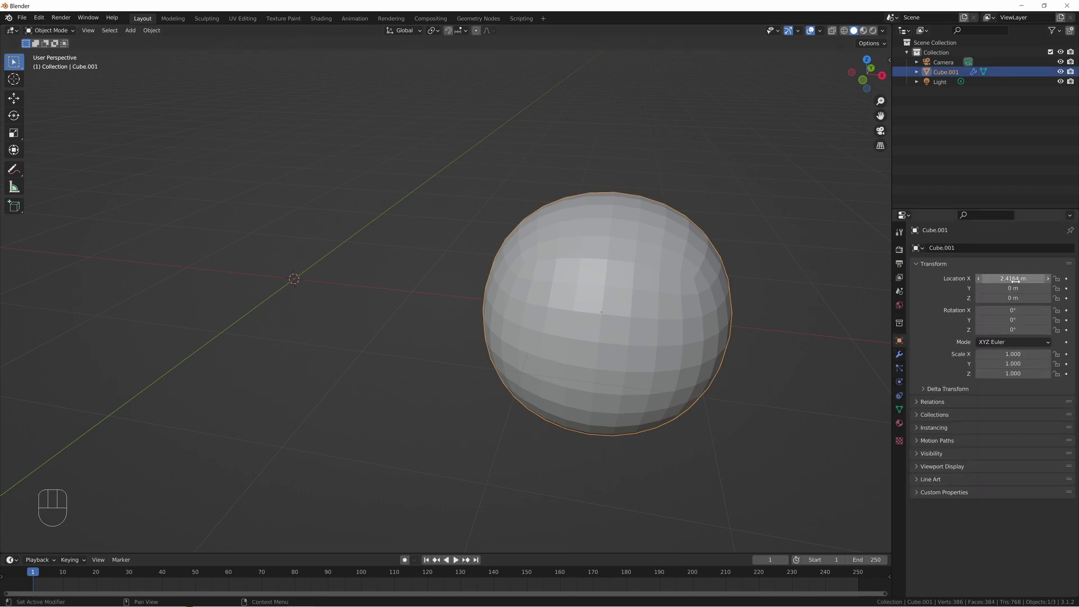
pyautogui.press('BackSpace')
pyautogui.scroll(2, 524, 332)
pyautogui.keyDown('shift'); pyautogui.moveTo(482, 324); pyautogui.dragTo(619, 332, button='middle'); pyautogui.keyUp('shift')
pyautogui.moveTo(565, 331)
pyautogui.mouseDown(button='middle')
pyautogui.moveTo(485, 314)
pyautogui.moveTo(593, 284)
pyautogui.mouseUp(button='middle')
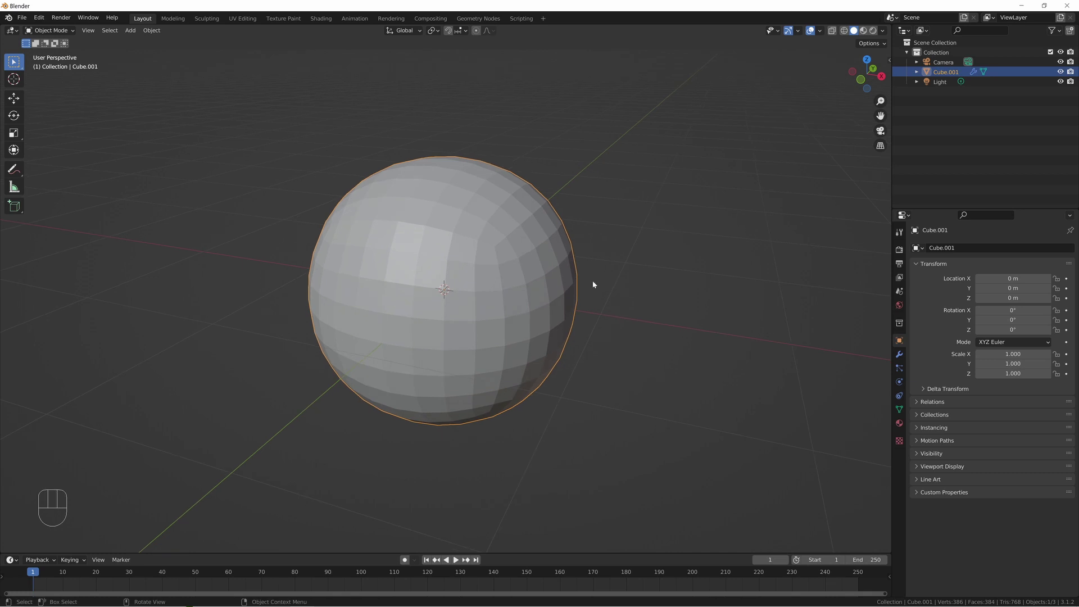
# Step: Remove the cube's Subdivision modifier and add a fresh one at viewport level 1
pyautogui.click(899, 354)
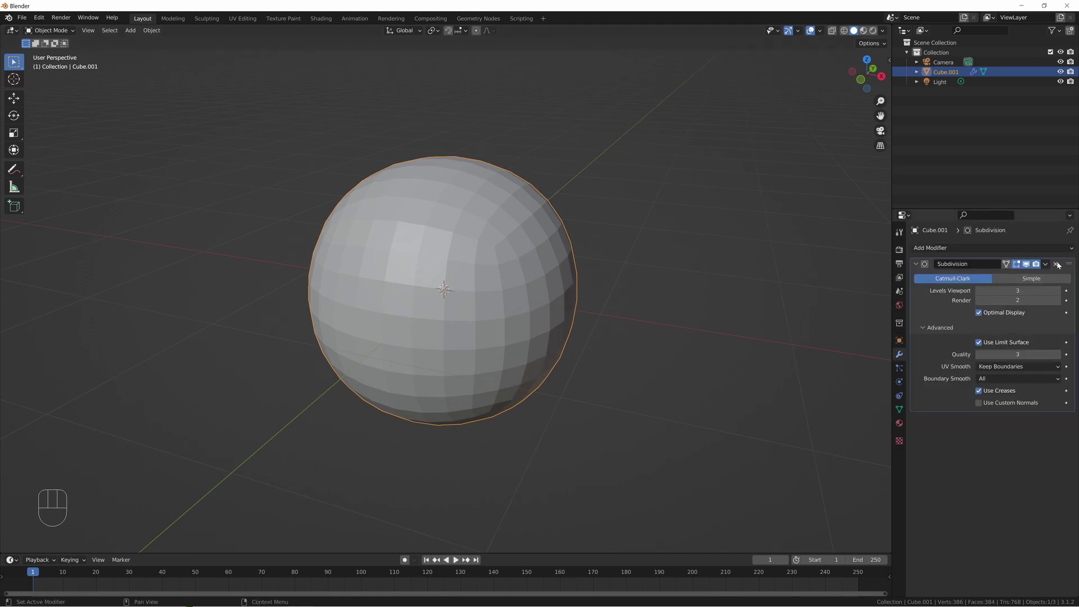
pyautogui.click(1056, 264)
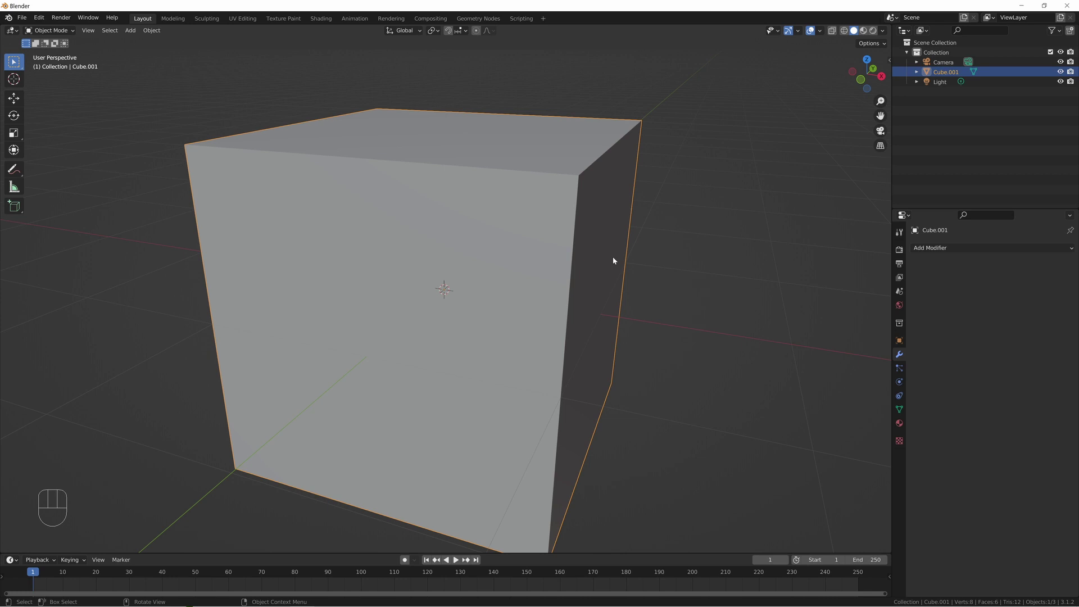
pyautogui.hotkey('ctrl', '1')
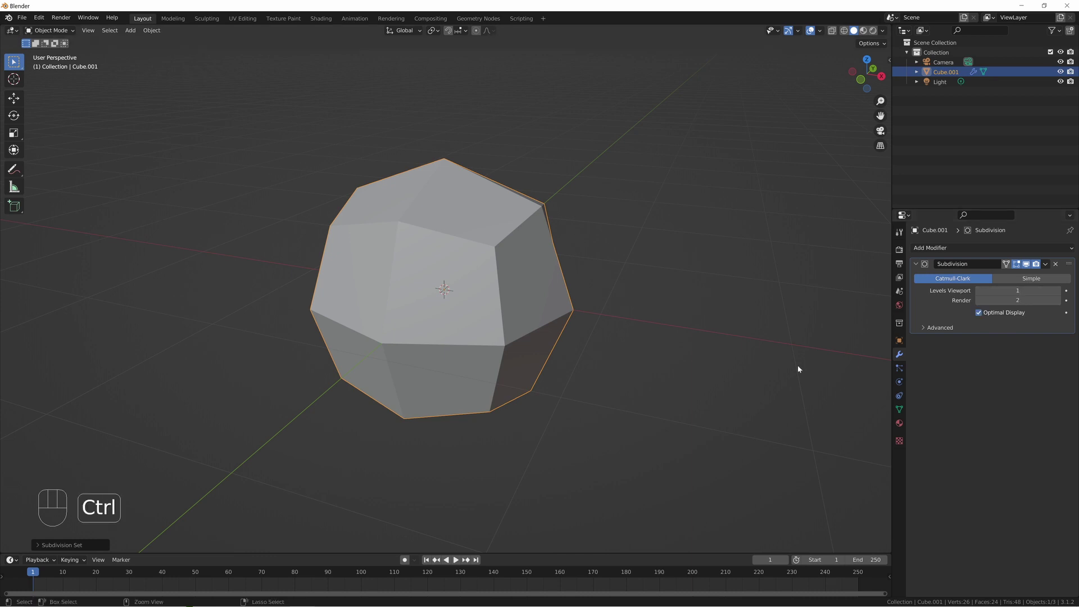
# Step: Step the new Subdivision modifier's viewport level through 2, 3, 4 and 5, ending at 4
pyautogui.hotkey('ctrl', '2')
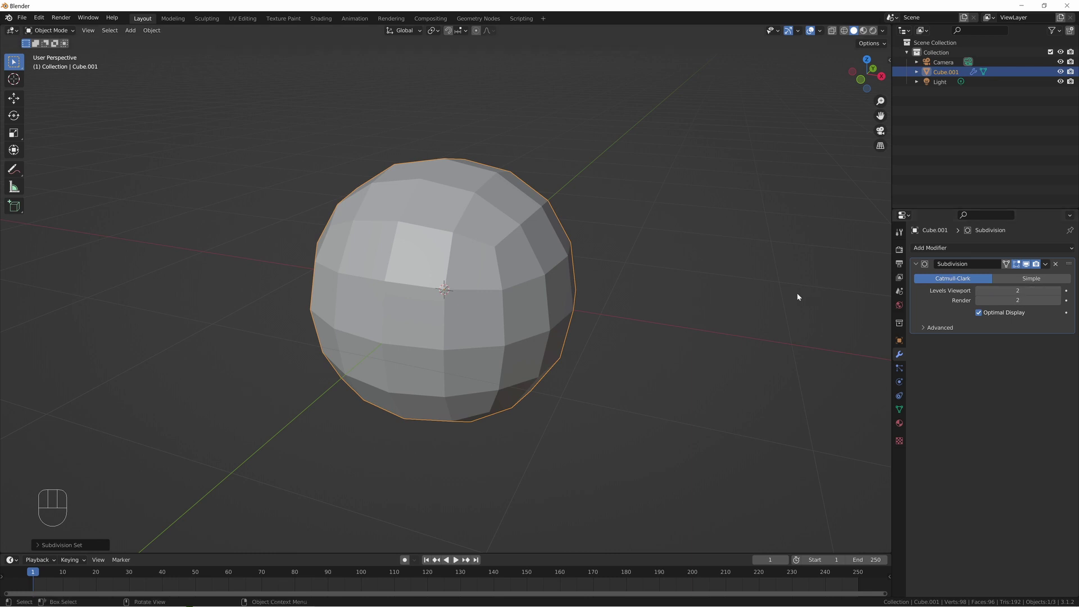
pyautogui.hotkey('ctrl', '3')
pyautogui.hotkey('ctrl', '4')
pyautogui.hotkey('ctrl', '5')
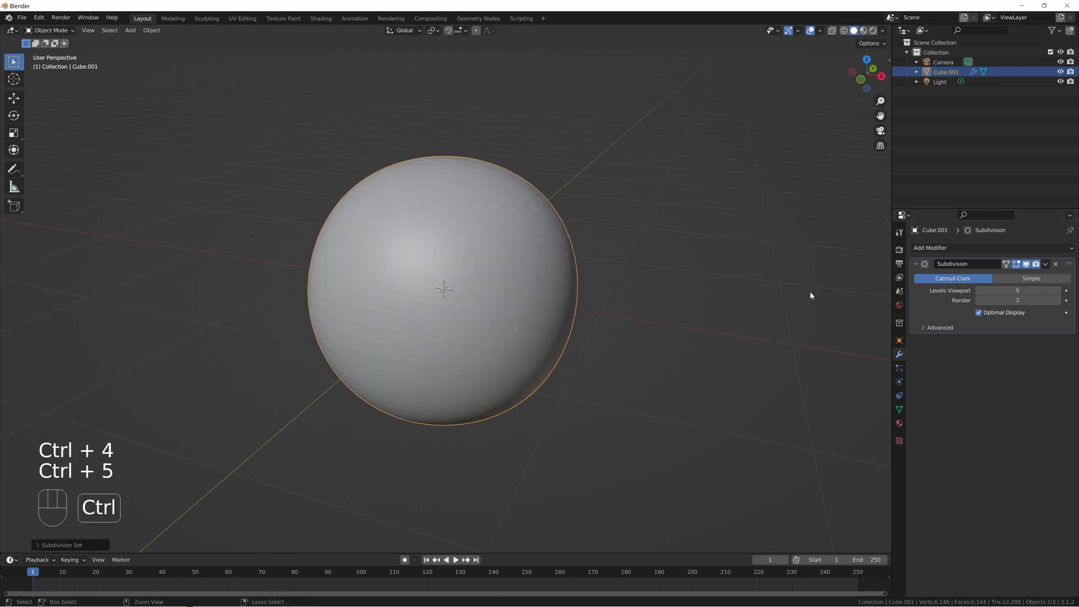
pyautogui.hotkey('ctrl', '6')
pyautogui.hotkey('ctrl', '6')
pyautogui.hotkey('ctrl', '6')
pyautogui.hotkey('ctrl', '6')
pyautogui.hotkey('ctrl', '6')
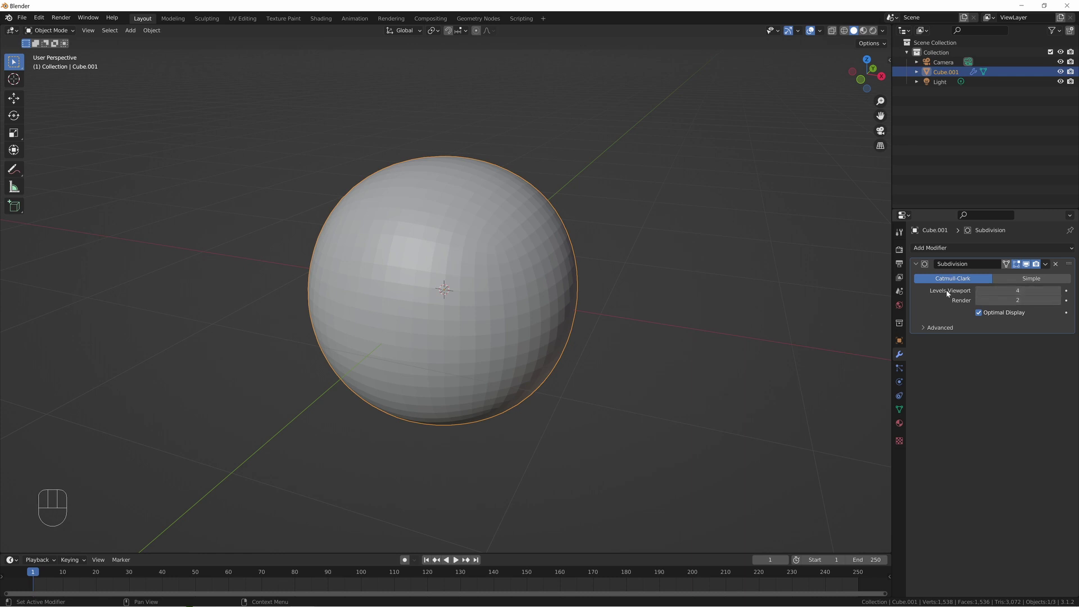
# Step: Set the Subdivision modifier's Render level to 5 and cycle Levels Viewport between 1 and 5, finishing at 5
pyautogui.click(1058, 301)
pyautogui.click(1058, 300)
pyautogui.click(1058, 300)
pyautogui.hotkey('ctrl', '1')
pyautogui.hotkey('ctrl', '2')
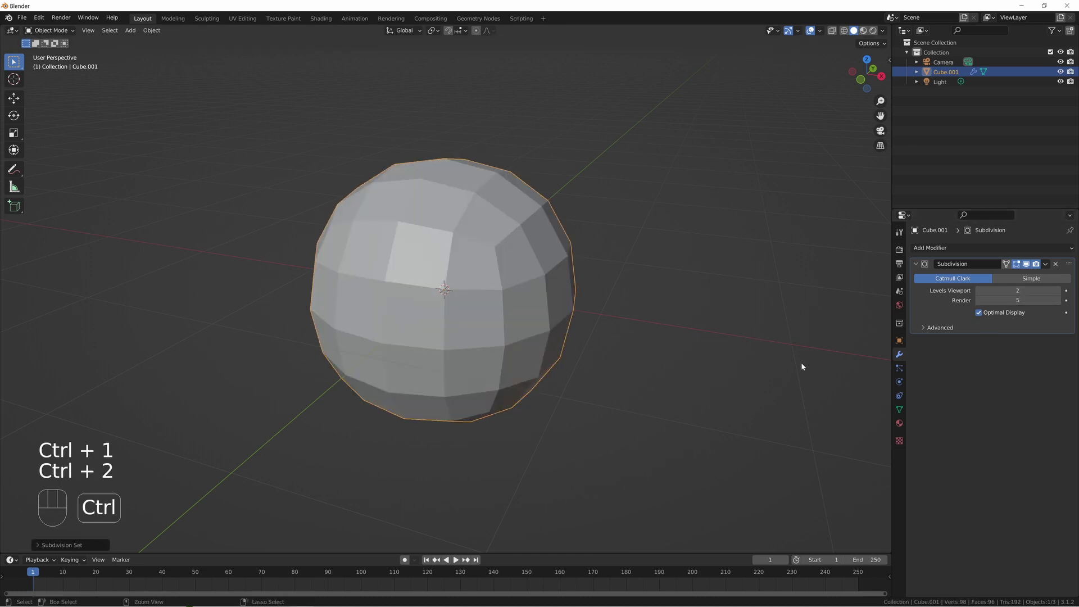
pyautogui.hotkey('ctrl', '3')
pyautogui.hotkey('ctrl', '4')
pyautogui.hotkey('ctrl', '5')
pyautogui.hotkey('ctrl', '4')
pyautogui.hotkey('ctrl', '3')
pyautogui.hotkey('ctrl', '2')
pyautogui.hotkey('ctrl', '1')
pyautogui.hotkey('ctrl', '2')
pyautogui.hotkey('ctrl', '4')
pyautogui.hotkey('ctrl', '2')
pyautogui.hotkey('ctrl', '4')
pyautogui.hotkey('ctrl', '5')
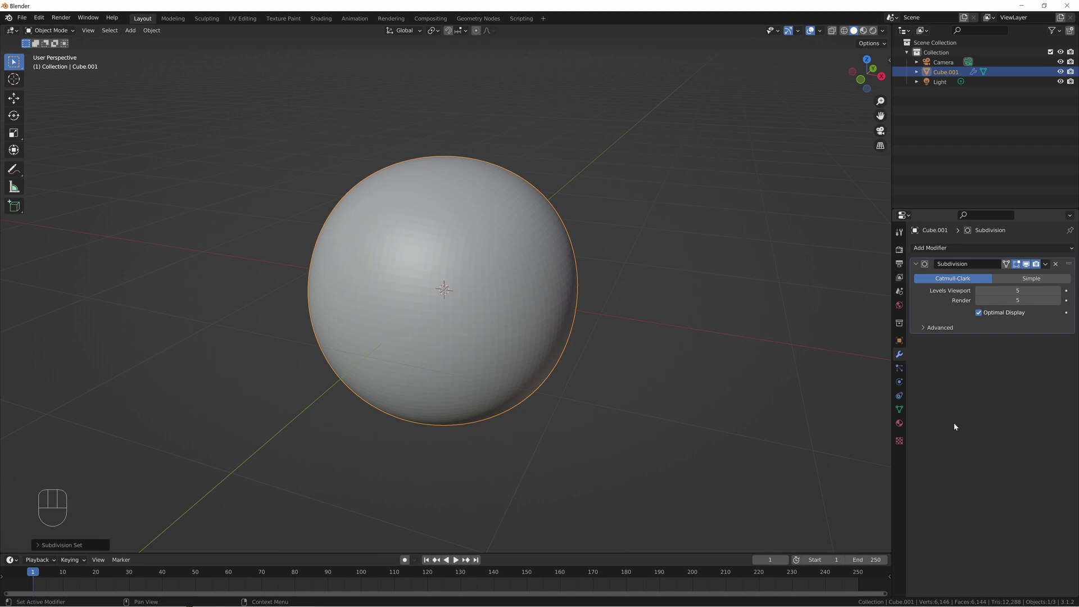
# Step: Add a Displace modifier below the cube's Subdivision modifier
pyautogui.click(955, 248)
pyautogui.click(955, 307)
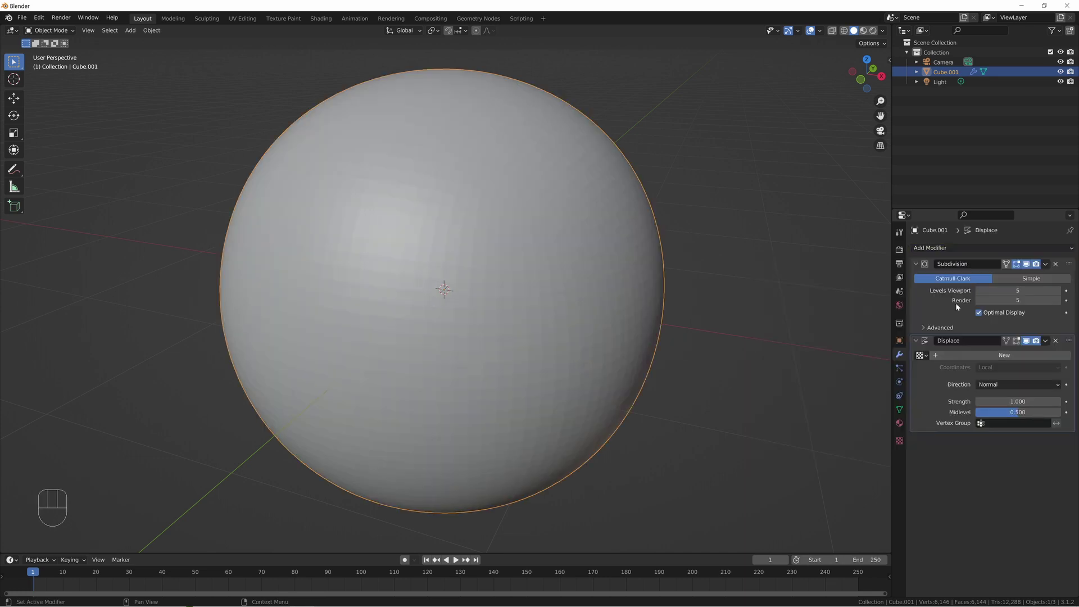
# Step: Switch the Subdivision modifier's viewport level through 5, 1, 2 and 3 with Displace below it, ending at 4
pyautogui.hotkey('ctrl', '5')
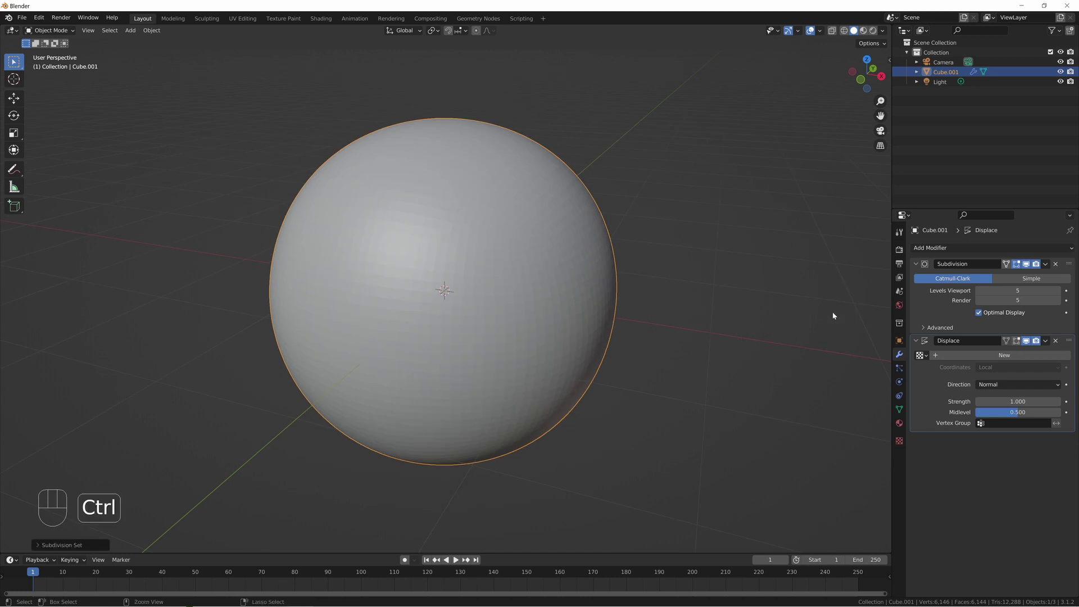
pyautogui.hotkey('ctrl', '1')
pyautogui.hotkey('ctrl', '2')
pyautogui.hotkey('ctrl', '3')
pyautogui.hotkey('ctrl', '3')
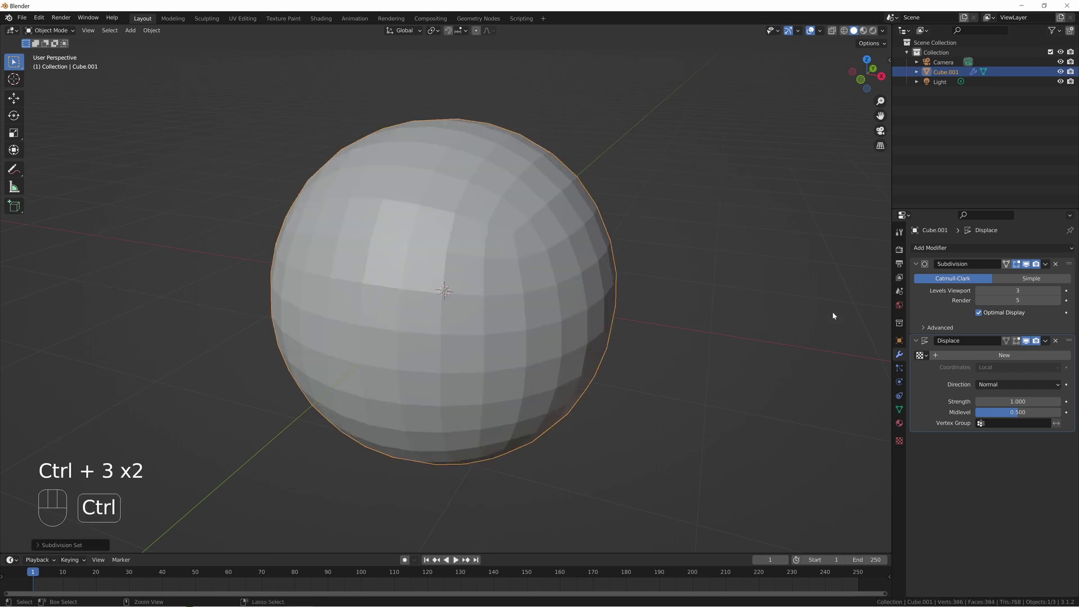
pyautogui.hotkey('ctrl', '3')
pyautogui.hotkey('ctrl', '2')
pyautogui.hotkey('ctrl', '4')
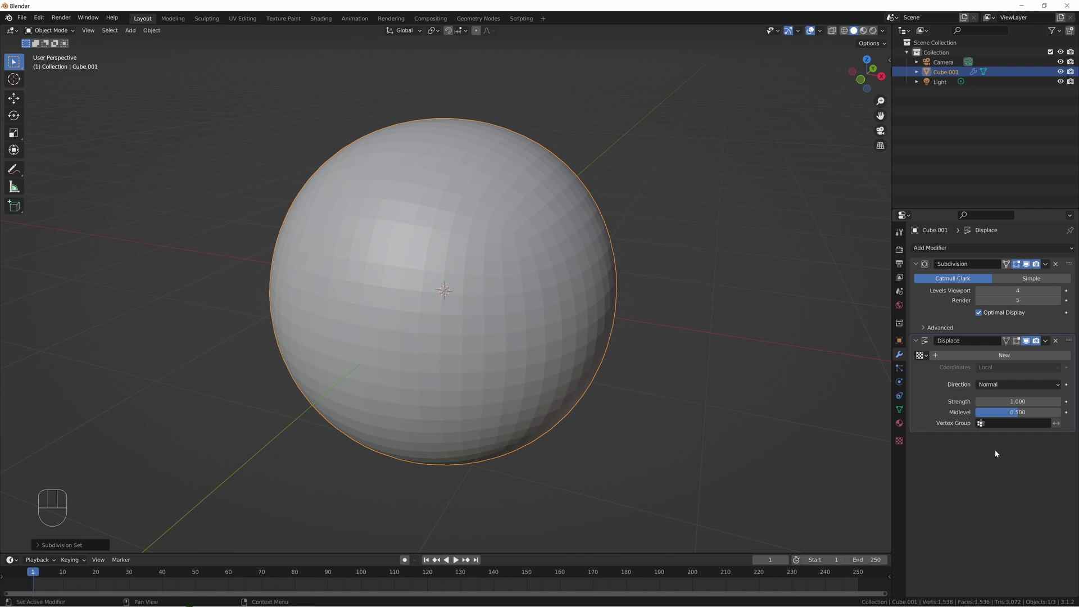
# Step: Add a second Subdivision Surface modifier below Displace and cycle the first one's viewport level between 1 and 4, ending at 2
pyautogui.click(1033, 247)
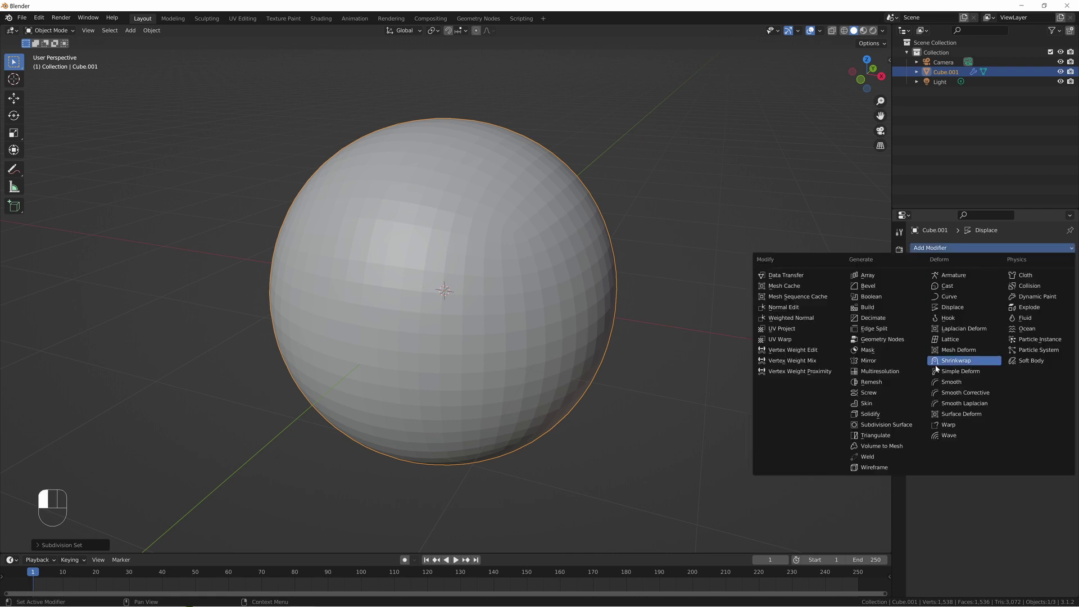
pyautogui.click(891, 423)
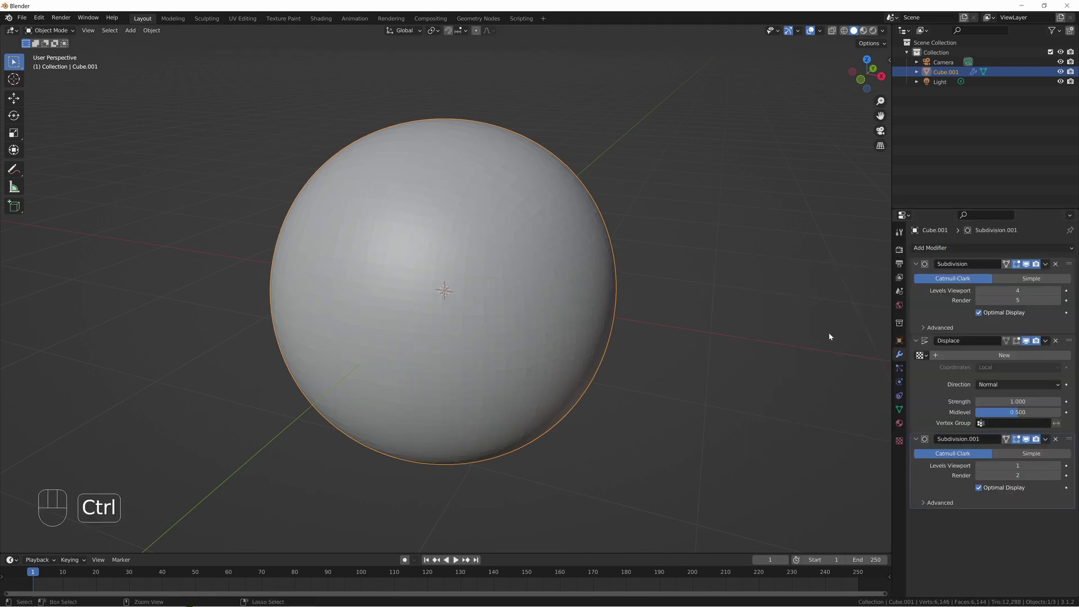
pyautogui.hotkey('ctrl', '1')
pyautogui.hotkey('ctrl', '2')
pyautogui.hotkey('ctrl', '3')
pyautogui.hotkey('ctrl', '4')
pyautogui.hotkey('ctrl', '2')
pyautogui.hotkey('ctrl', '3')
pyautogui.hotkey('ctrl', '2')
pyautogui.hotkey('ctrl', '4')
pyautogui.hotkey('ctrl', '2')
pyautogui.hotkey('ctrl', '2')
pyautogui.hotkey('ctrl', '4')
pyautogui.hotkey('ctrl', '1')
pyautogui.hotkey('ctrl', '4')
pyautogui.hotkey('ctrl', '2')
pyautogui.hotkey('ctrl', '4')
pyautogui.hotkey('ctrl', '2')
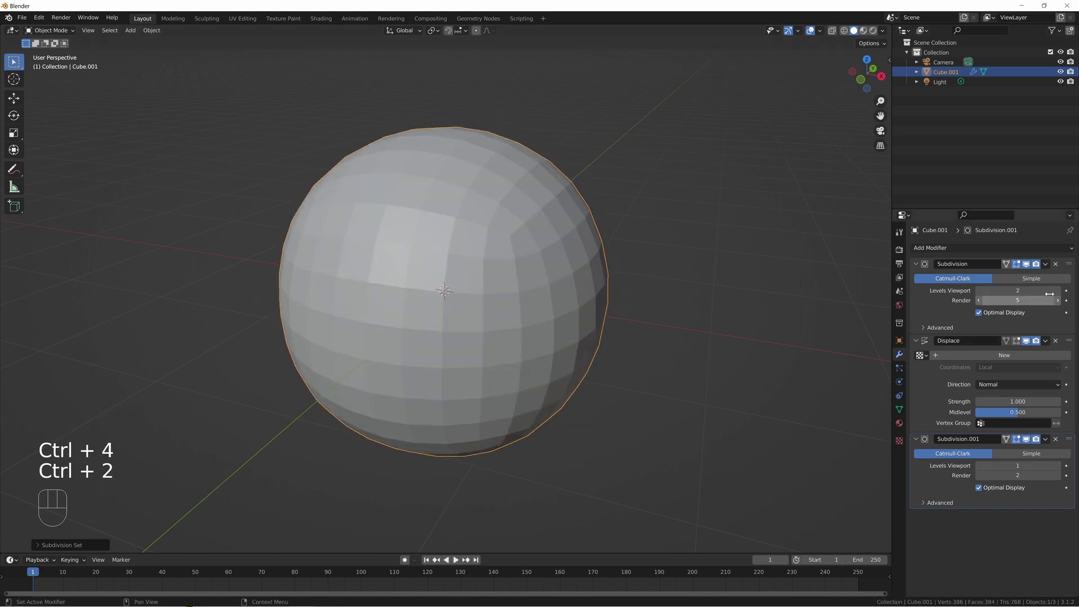
# Step: Remove the second Subdivision modifier and move the remaining one below Displace in the stack
pyautogui.click(1056, 440)
pyautogui.moveTo(1069, 264); pyautogui.dragTo(1069, 362)
# Step: Cycle the Subdivision modifier's viewport level through 1, 2, 4 and 3 with Displace above it, finishing at 2
pyautogui.hotkey('ctrl', '1')
pyautogui.hotkey('ctrl', '2')
pyautogui.hotkey('ctrl', '4')
pyautogui.hotkey('ctrl', '3')
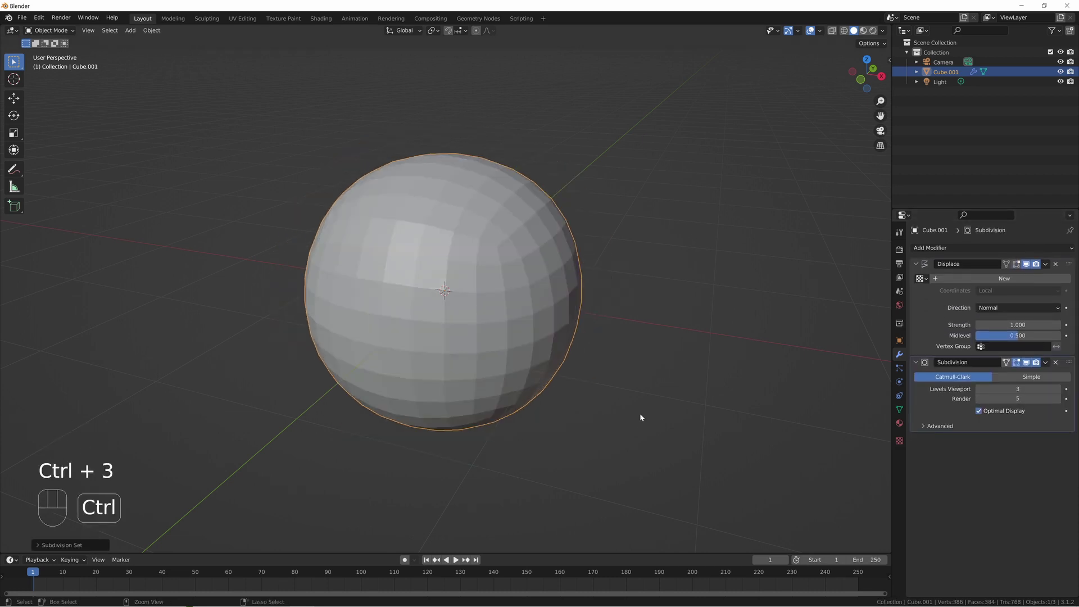
pyautogui.hotkey('ctrl', '3')
pyautogui.hotkey('ctrl', '4')
pyautogui.hotkey('ctrl', '2')
pyautogui.hotkey('ctrl', '4')
pyautogui.hotkey('ctrl', '2')
pyautogui.hotkey('ctrl', '2')
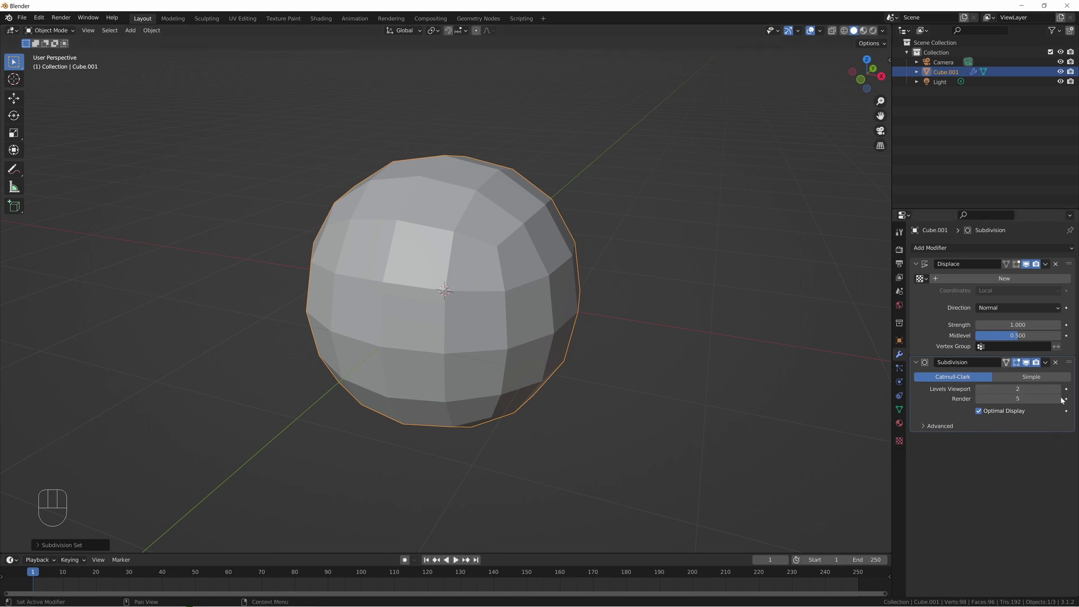
# Step: Move the Subdivision modifier back above Displace and enter Edit Mode on the cube
pyautogui.moveTo(1072, 363); pyautogui.dragTo(1069, 264)
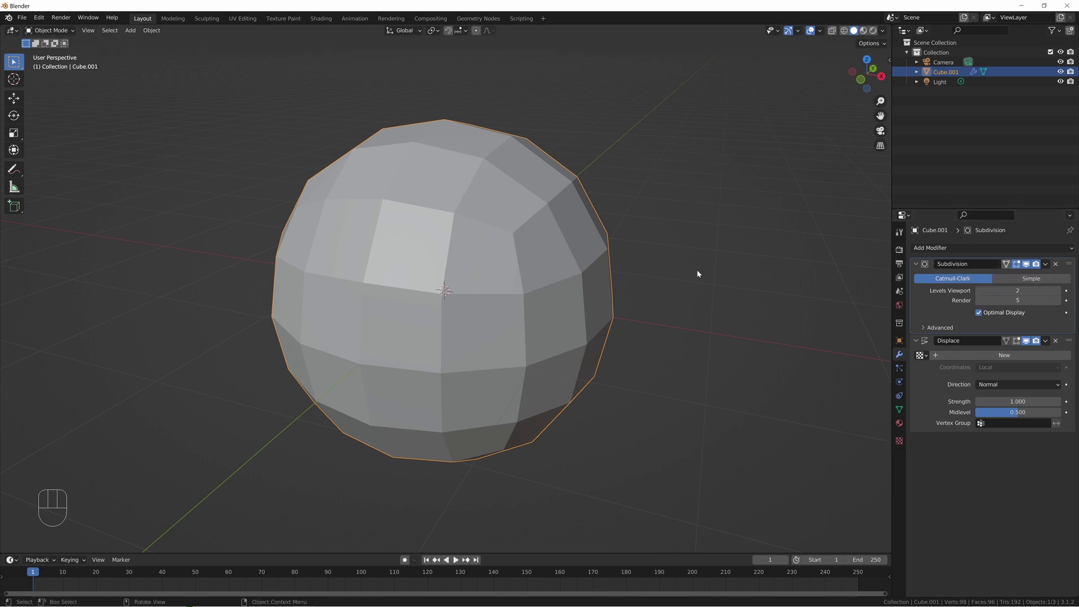
pyautogui.press('Tab')
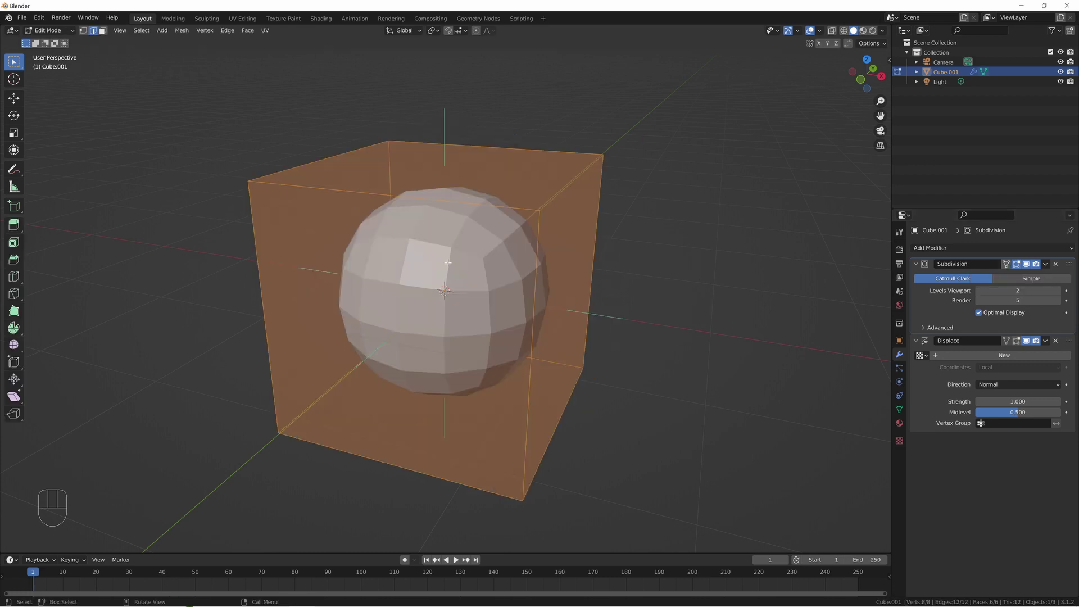
pyautogui.moveTo(292, 197); pyautogui.dragTo(222, 156, button='middle')
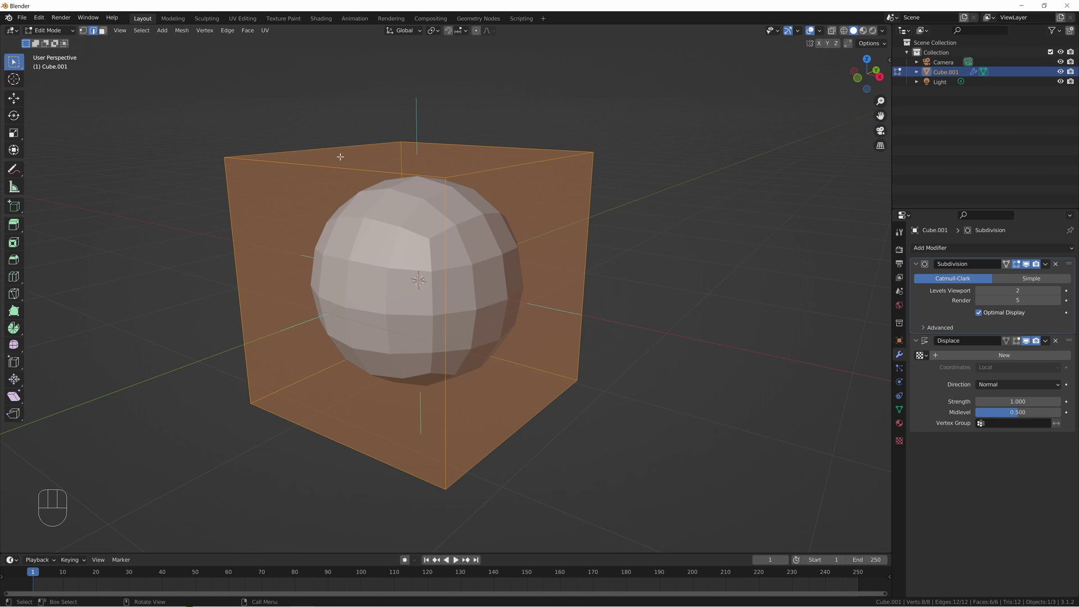
# Step: Turn on the Subdivision modifier's On Cage display so the edit cage follows the subdivided surface
pyautogui.click(1007, 265)
pyautogui.scroll(2, 433, 238)
pyautogui.moveTo(185, 152); pyautogui.dragTo(207, 157, button='middle')
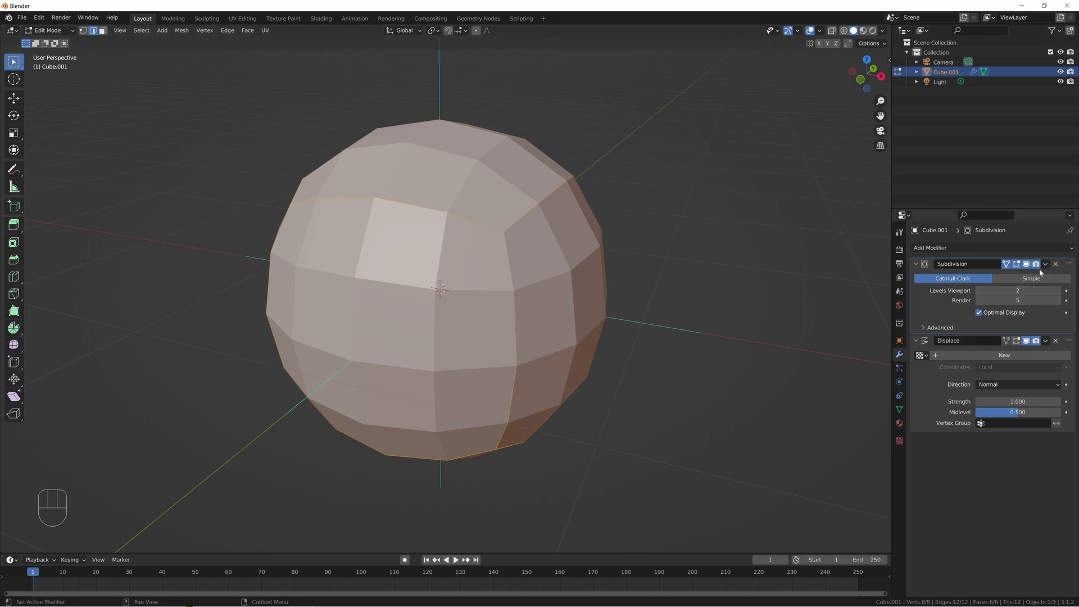
# Step: Remove the Displace modifier and turn off the Subdivision modifier's On Cage display
pyautogui.click(1055, 340)
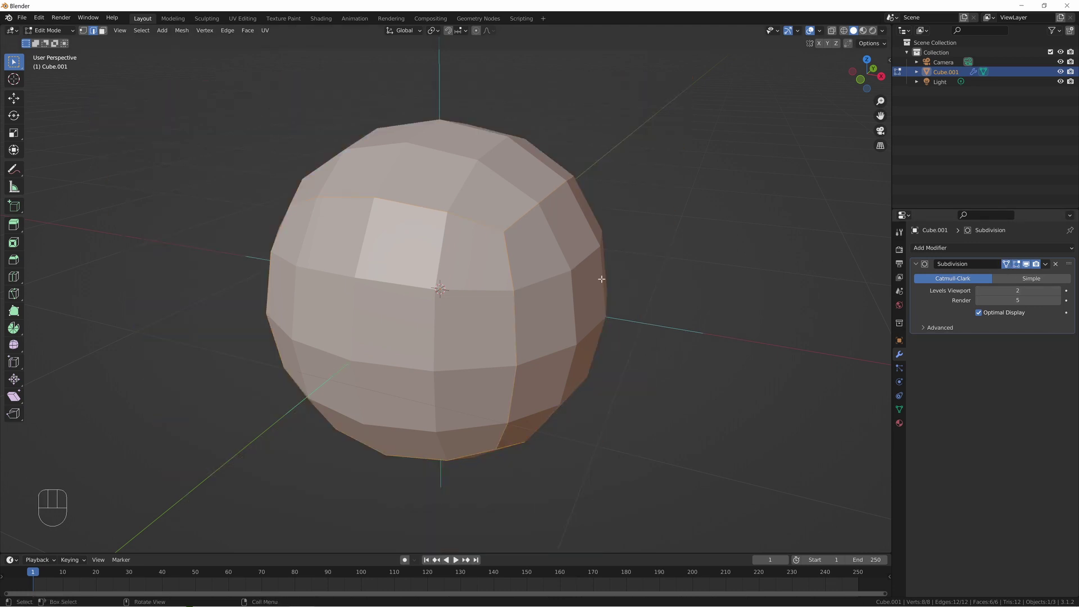
pyautogui.scroll(-2, 600, 284)
pyautogui.click(1007, 264)
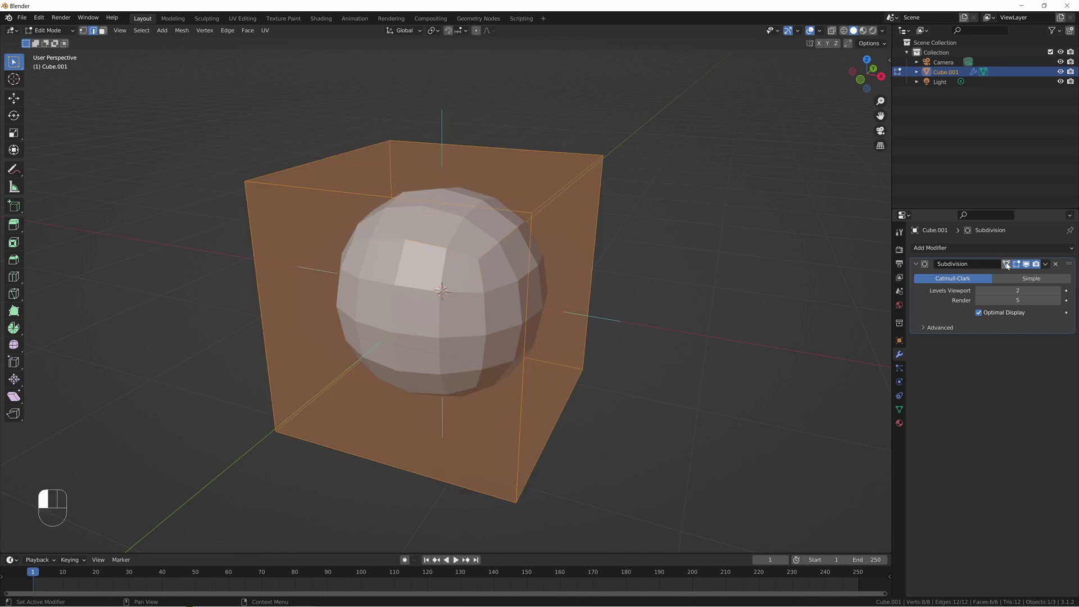